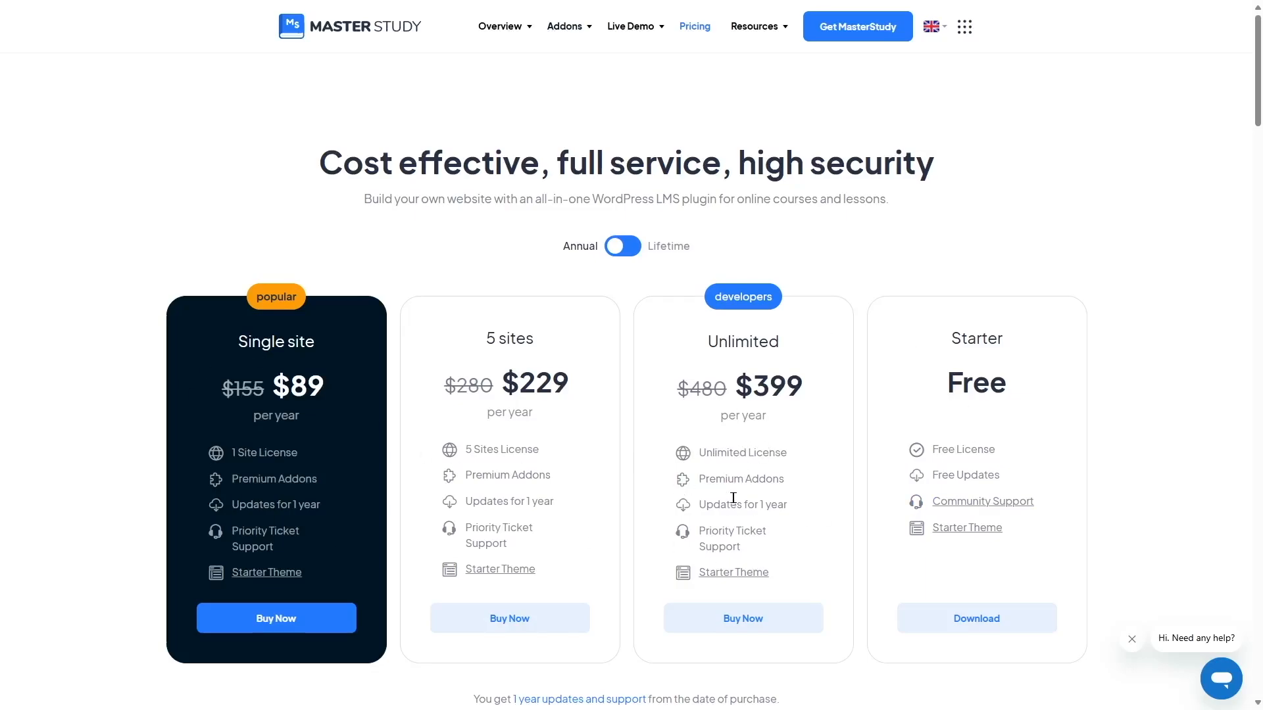
Step: Switch the MasterStudy pricing plans from annual to lifetime billing
click(633, 253)
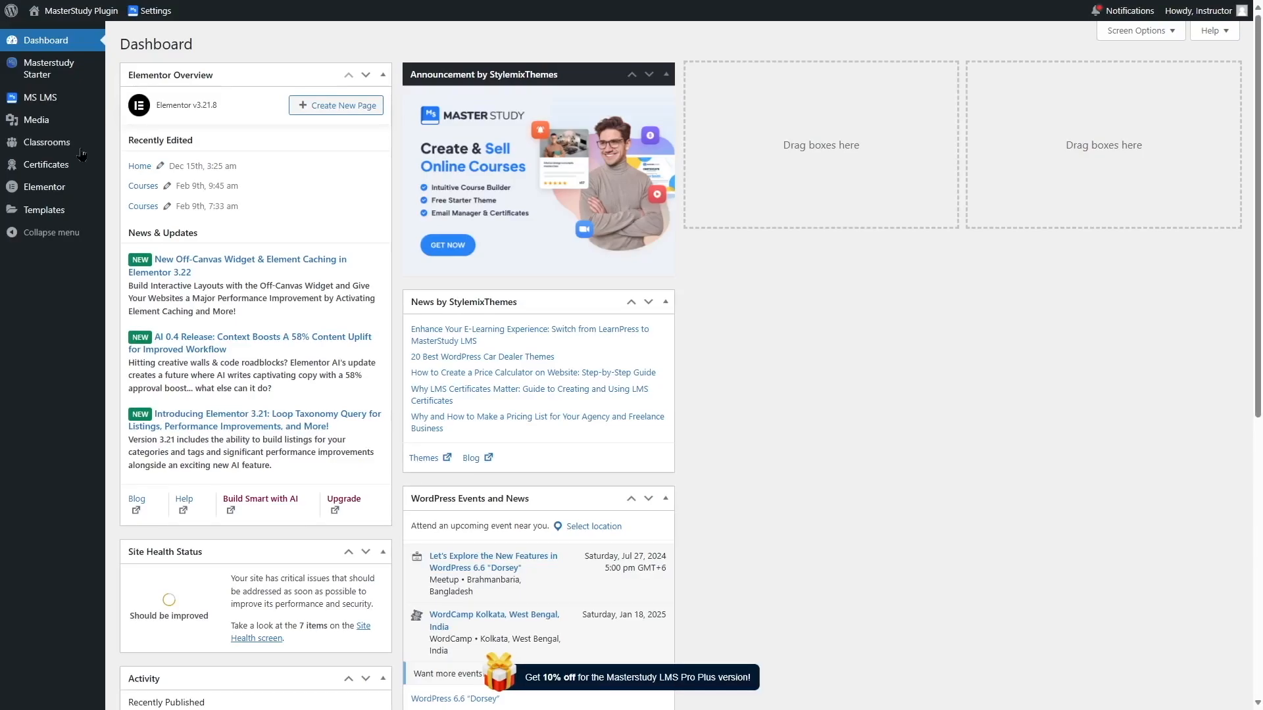
Step: Open the MS LMS course list in the WordPress dashboard and look over the existing courses
mouse_move(36, 98)
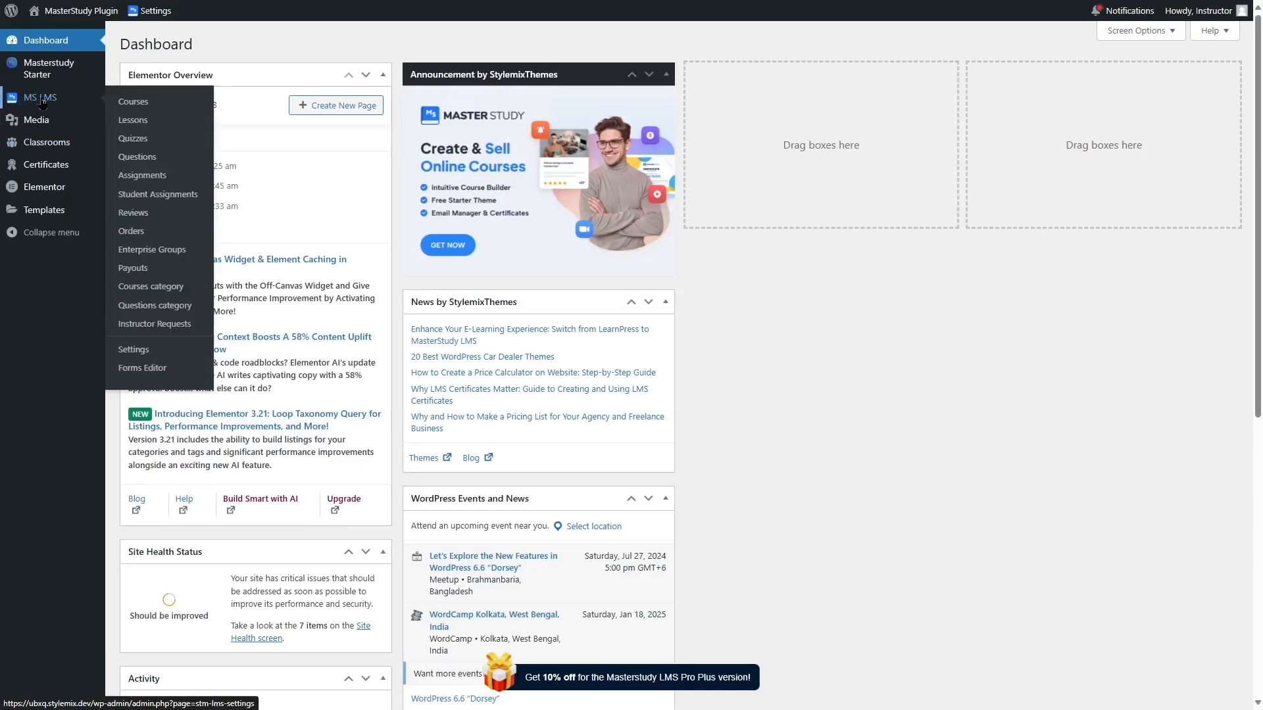
click(138, 109)
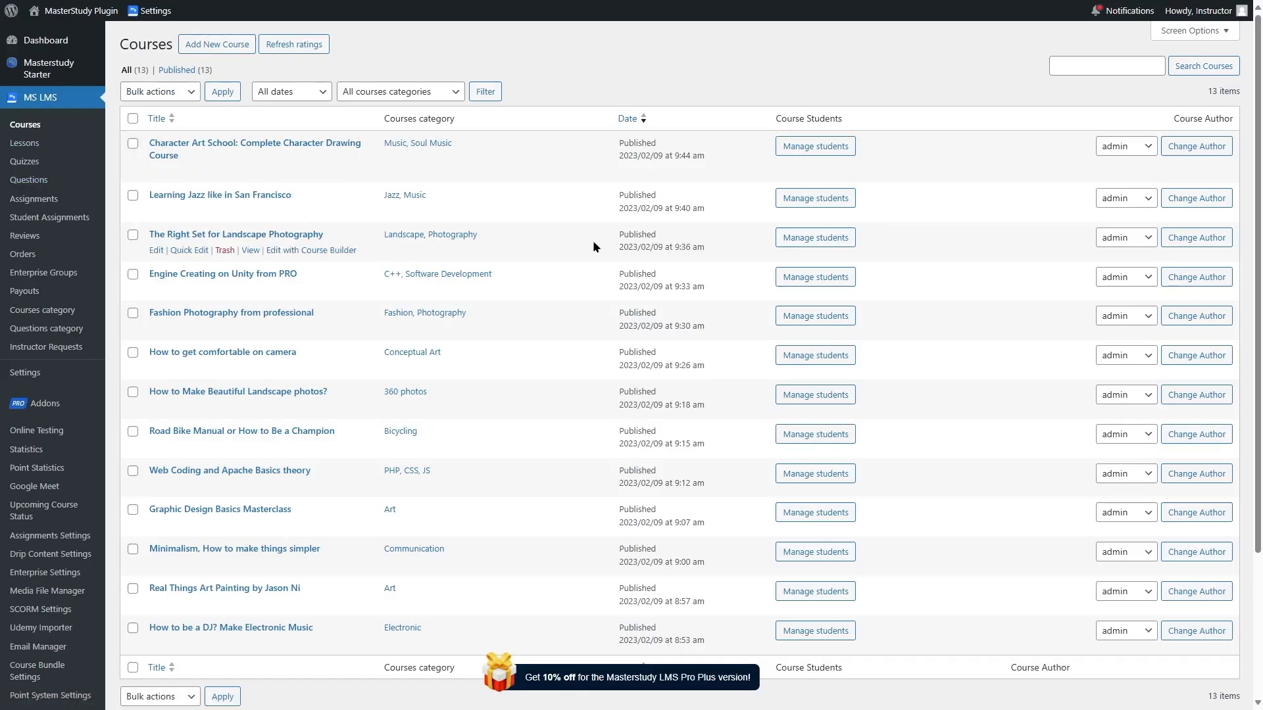
scroll(591, 242, down, 2)
scroll(590, 245, down, 1)
scroll(587, 255, up, 3)
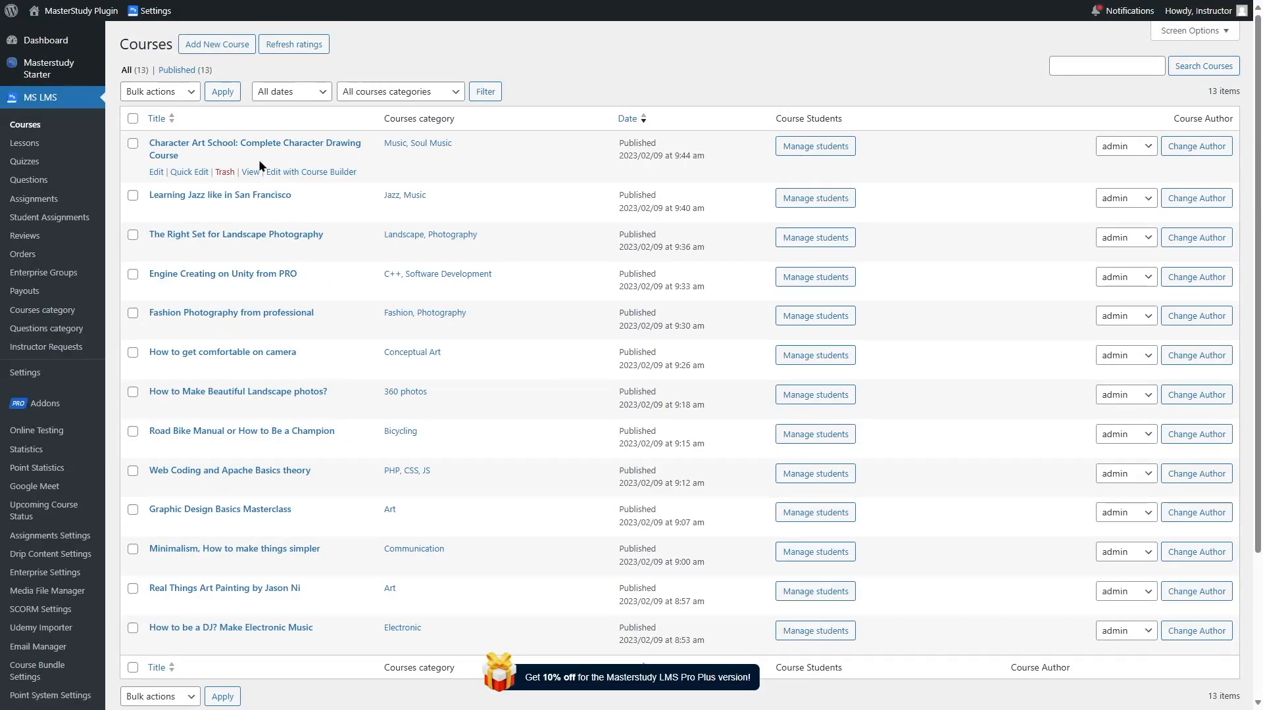
Step: Start a new course and name it "WordPress Security Masterclasses"
click(195, 52)
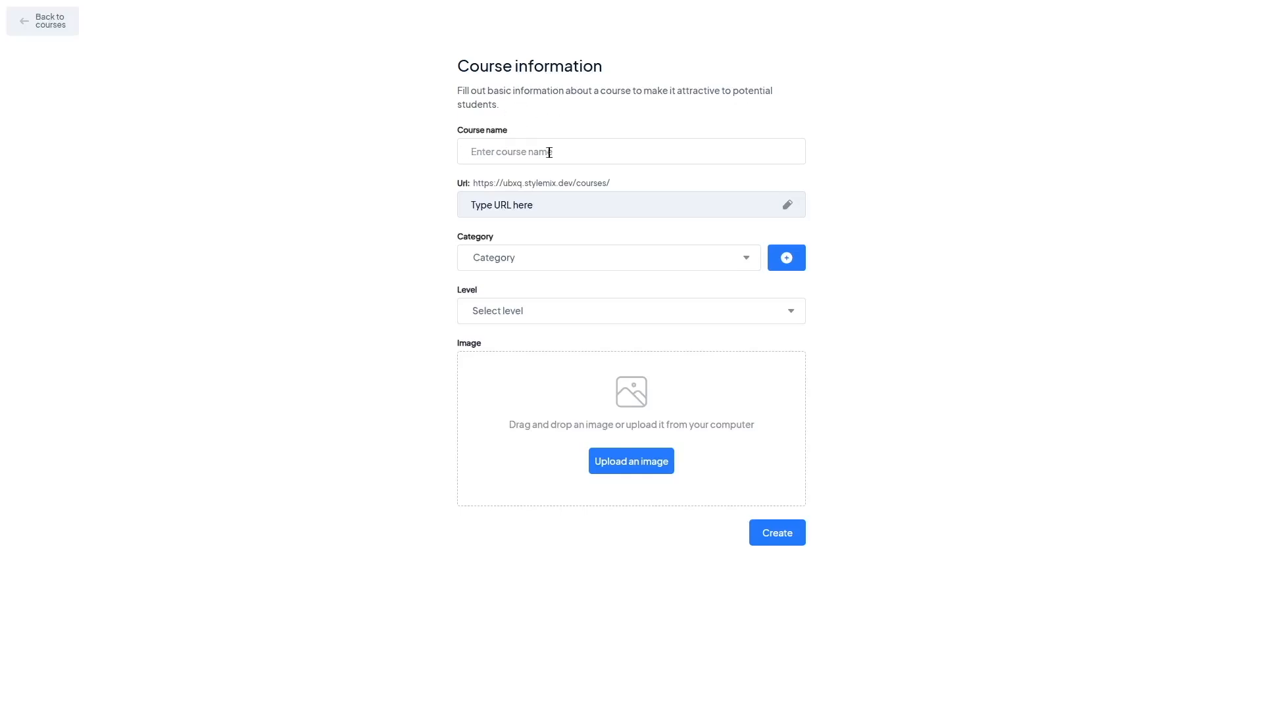
click(493, 152)
text(WordPress Security Masterclasses)
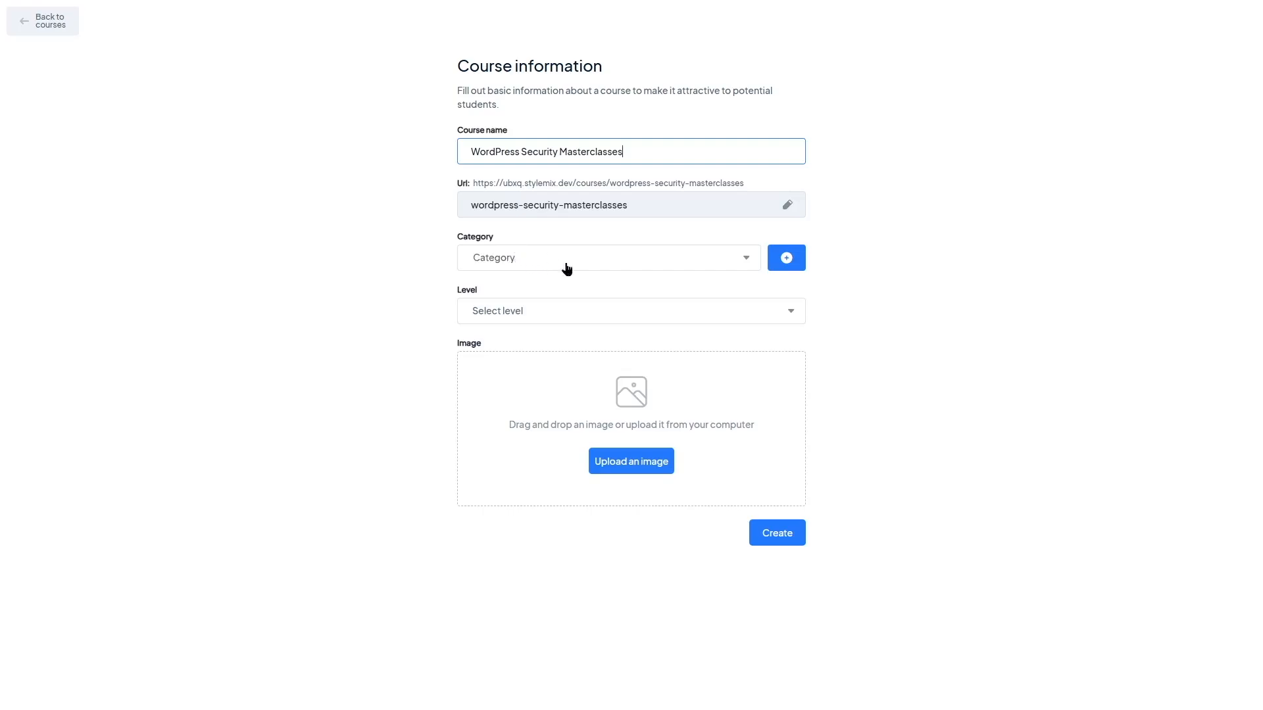
Step: Look through the existing categories available for the course
click(743, 261)
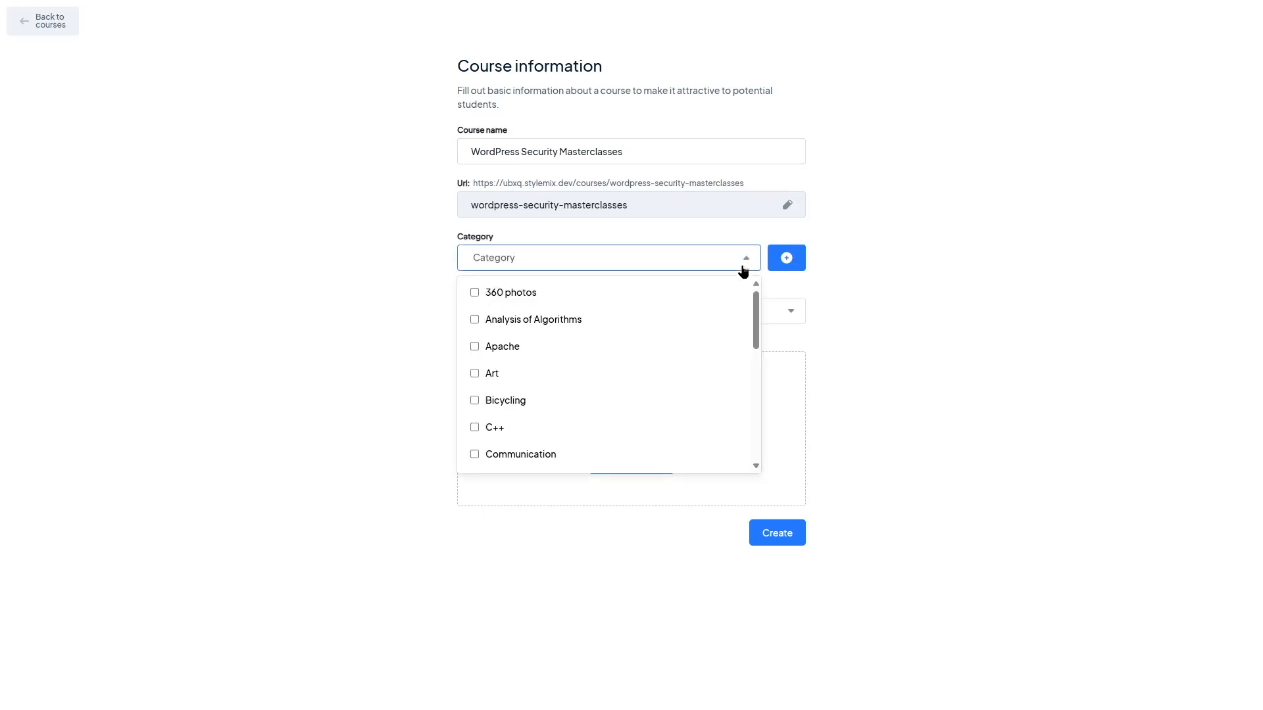
drag(754, 312, 741, 285)
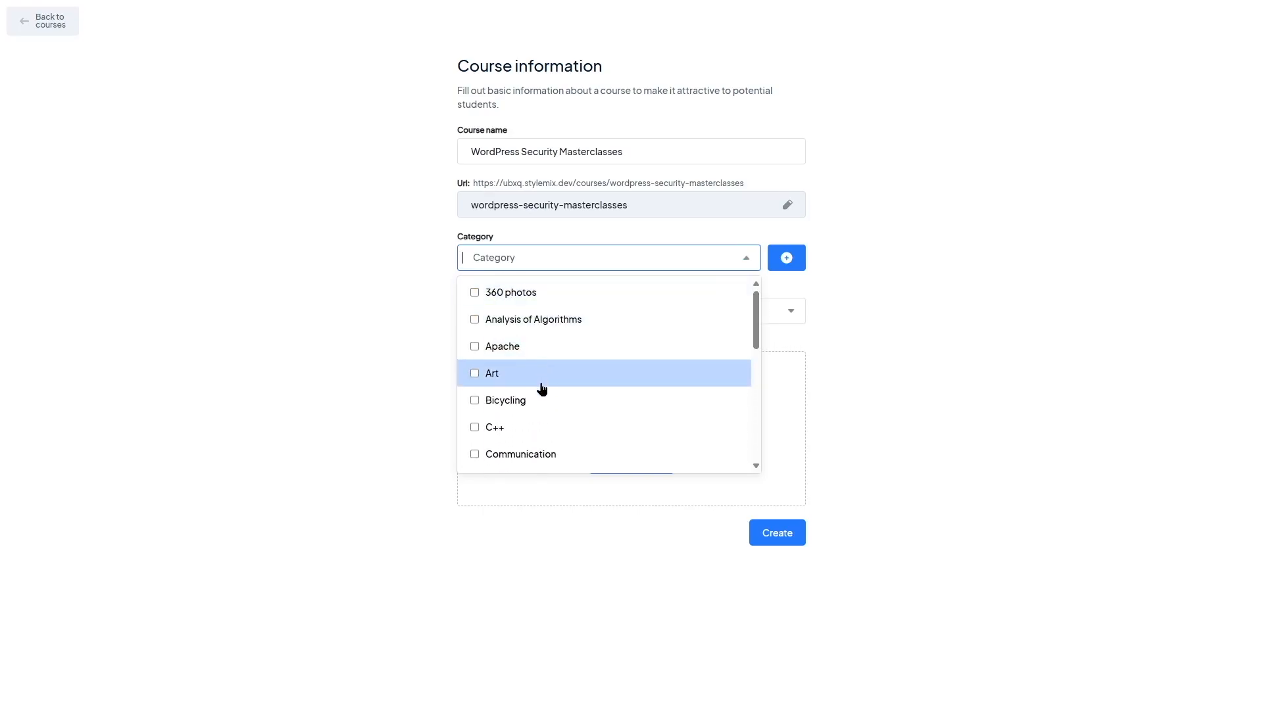
scroll(541, 390, down, 3)
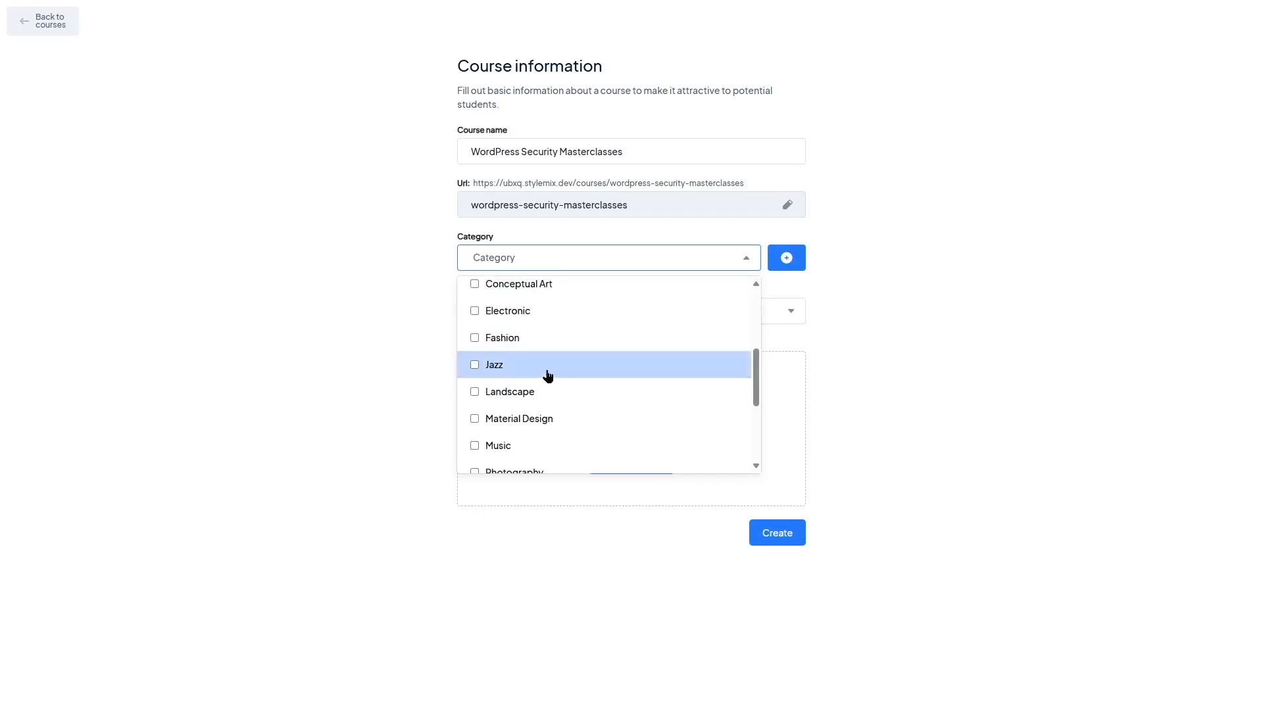
scroll(547, 376, up, 3)
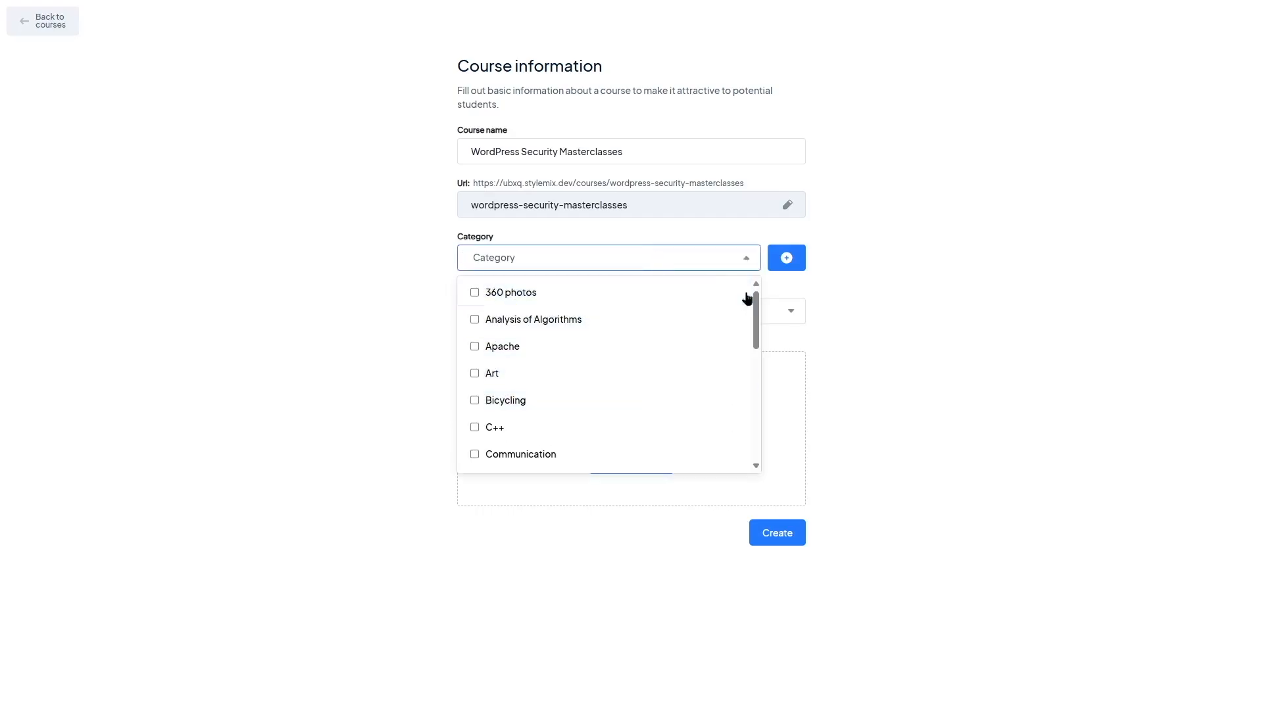
click(847, 275)
Step: Add a new course category named "WordPress" without a parent category
click(787, 257)
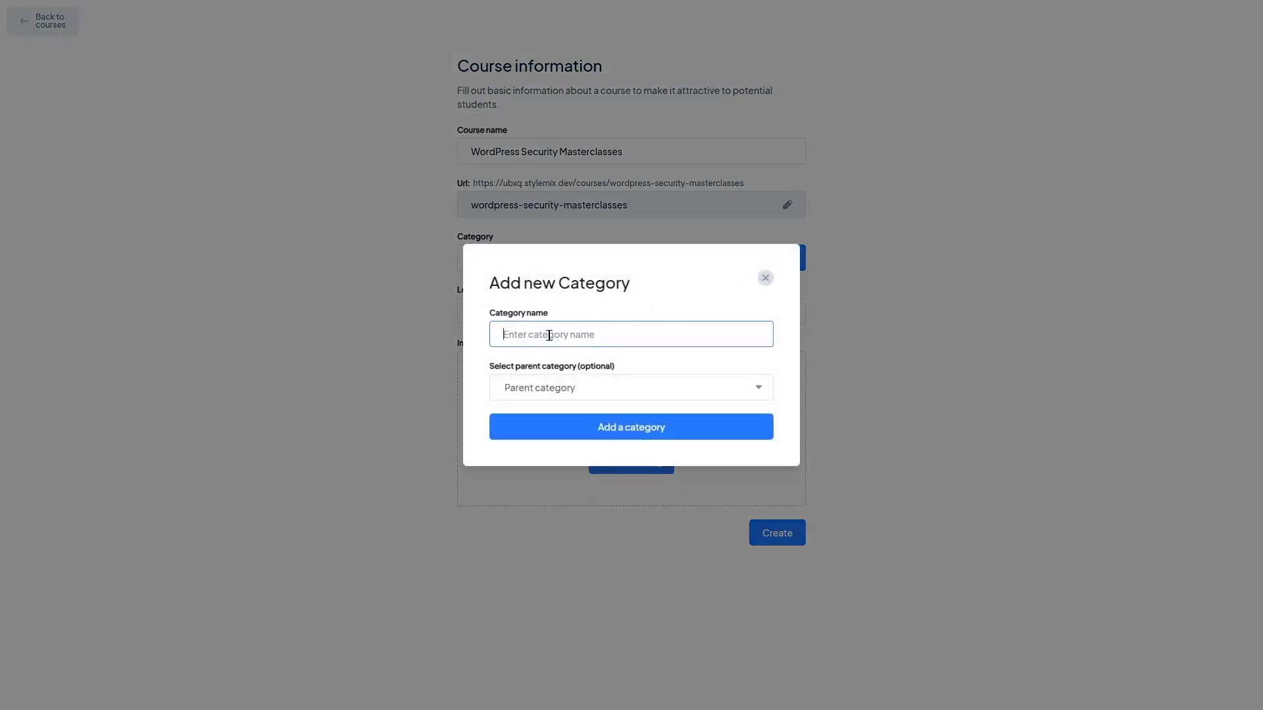
text(WordPress)
click(549, 386)
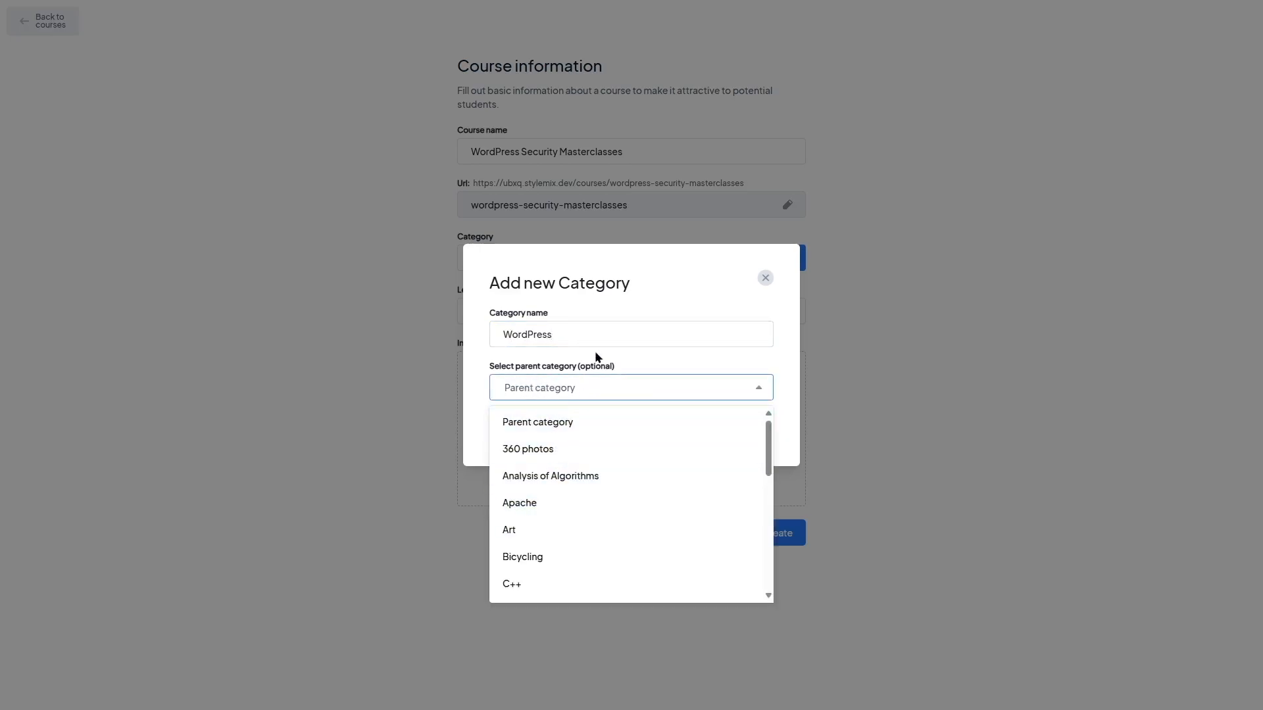
click(510, 329)
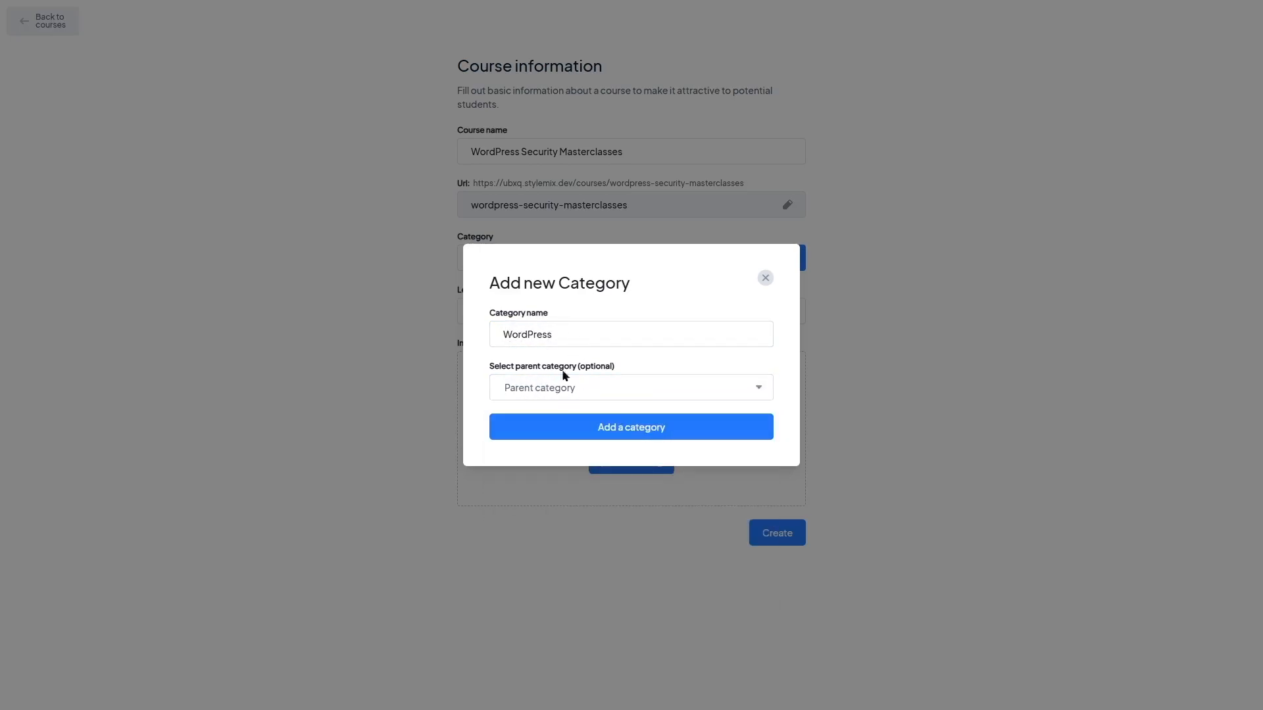
click(622, 433)
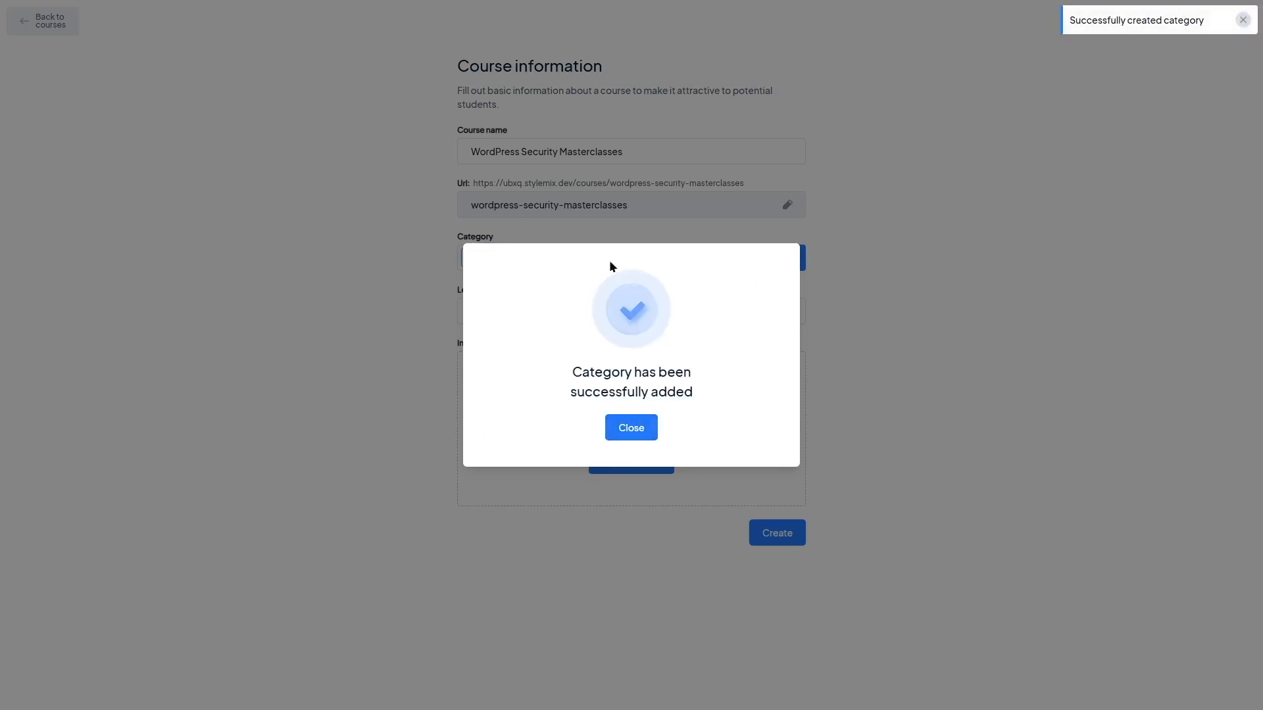
click(629, 435)
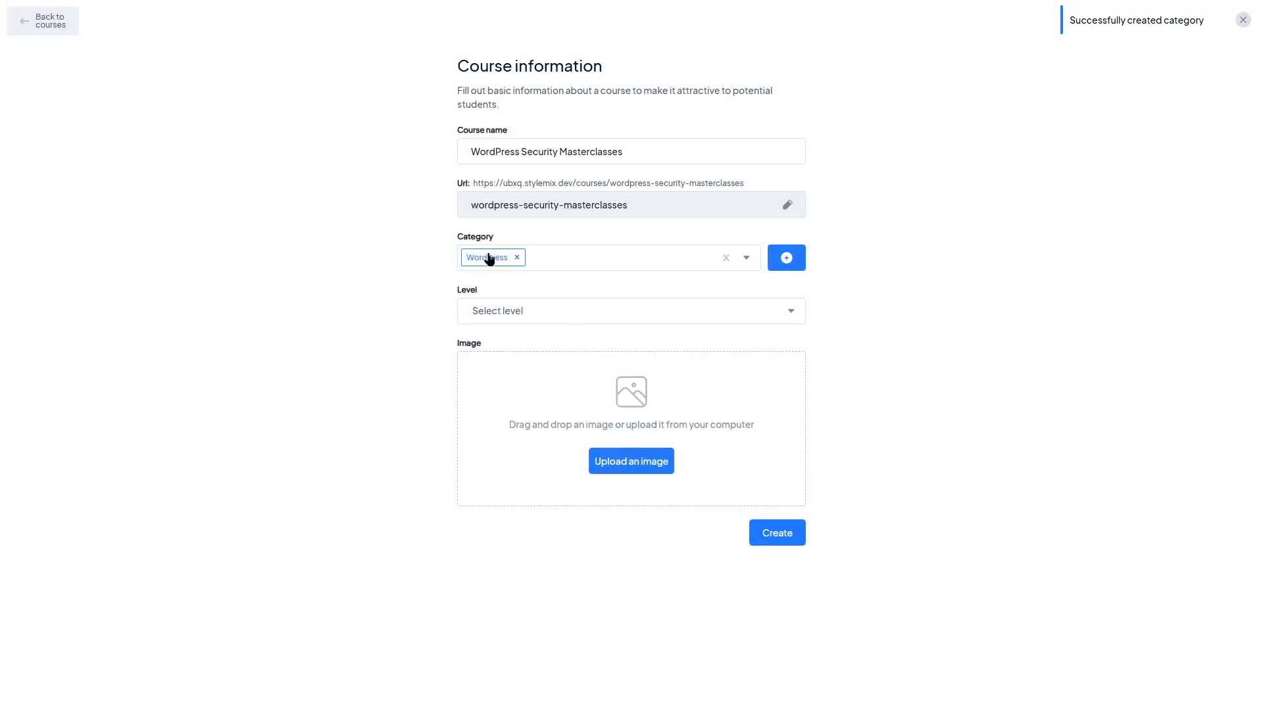
click(746, 258)
scroll(545, 413, down, 2)
click(507, 332)
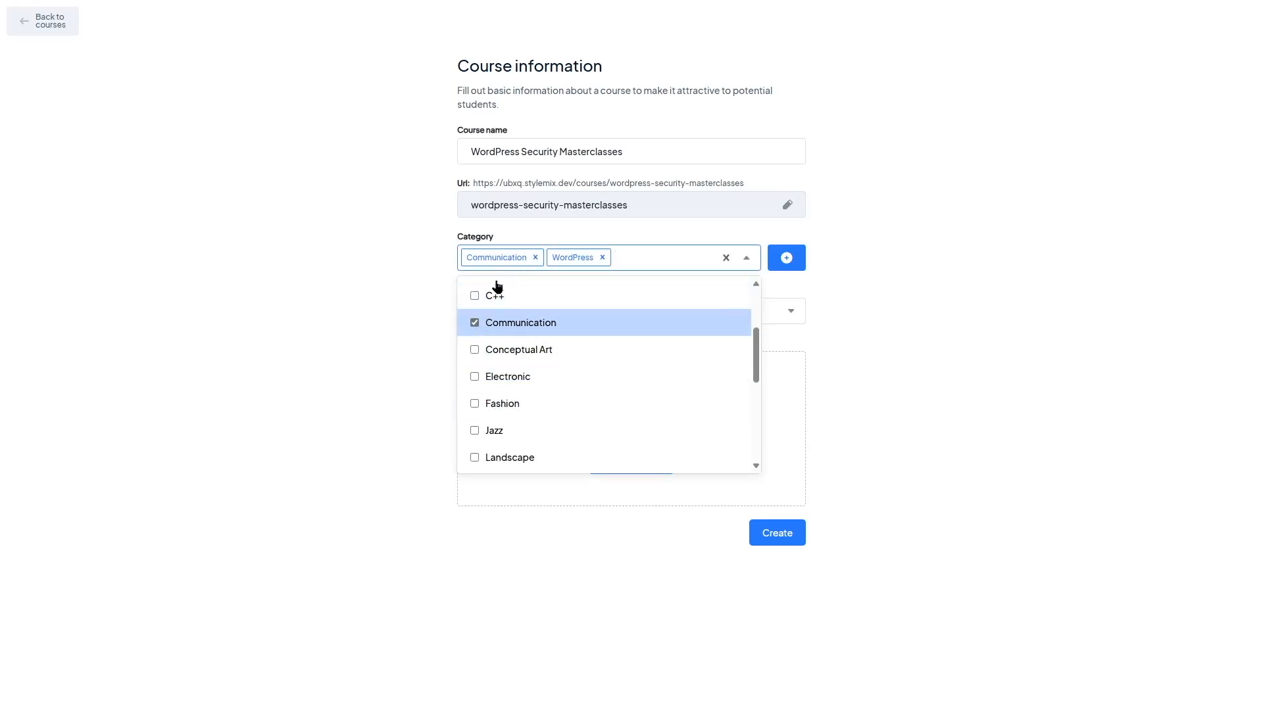
click(534, 257)
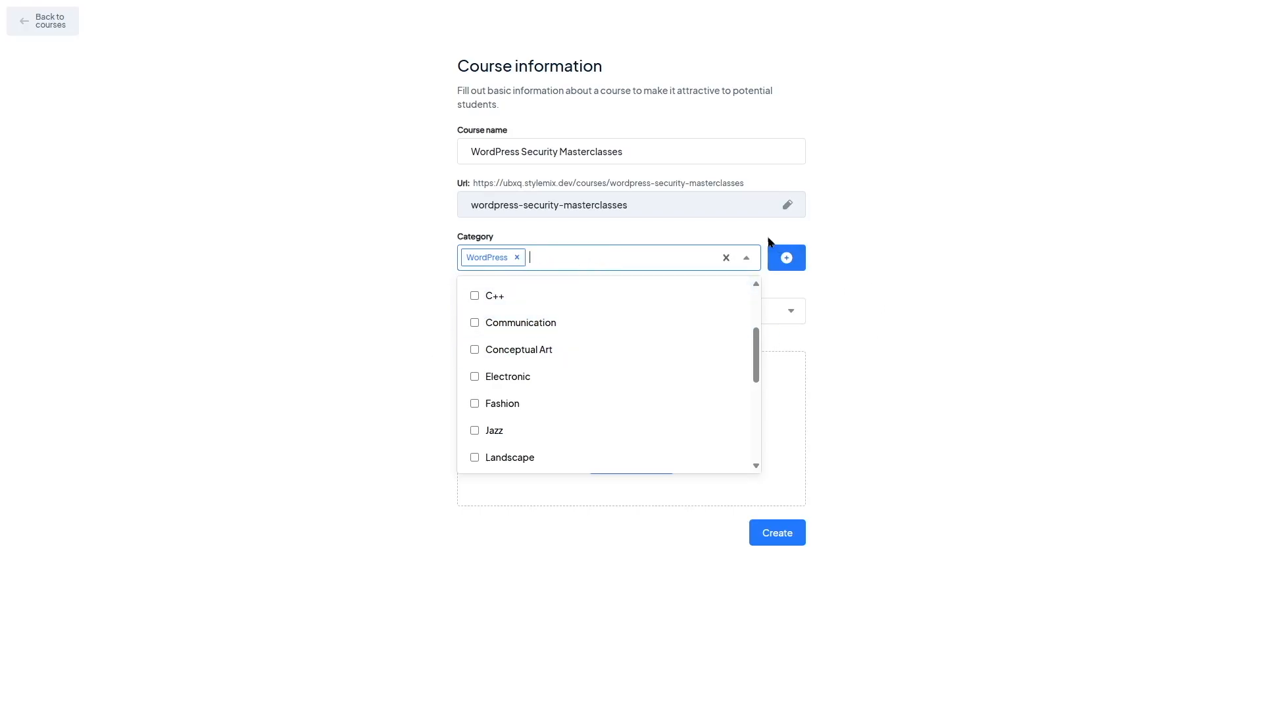
click(894, 291)
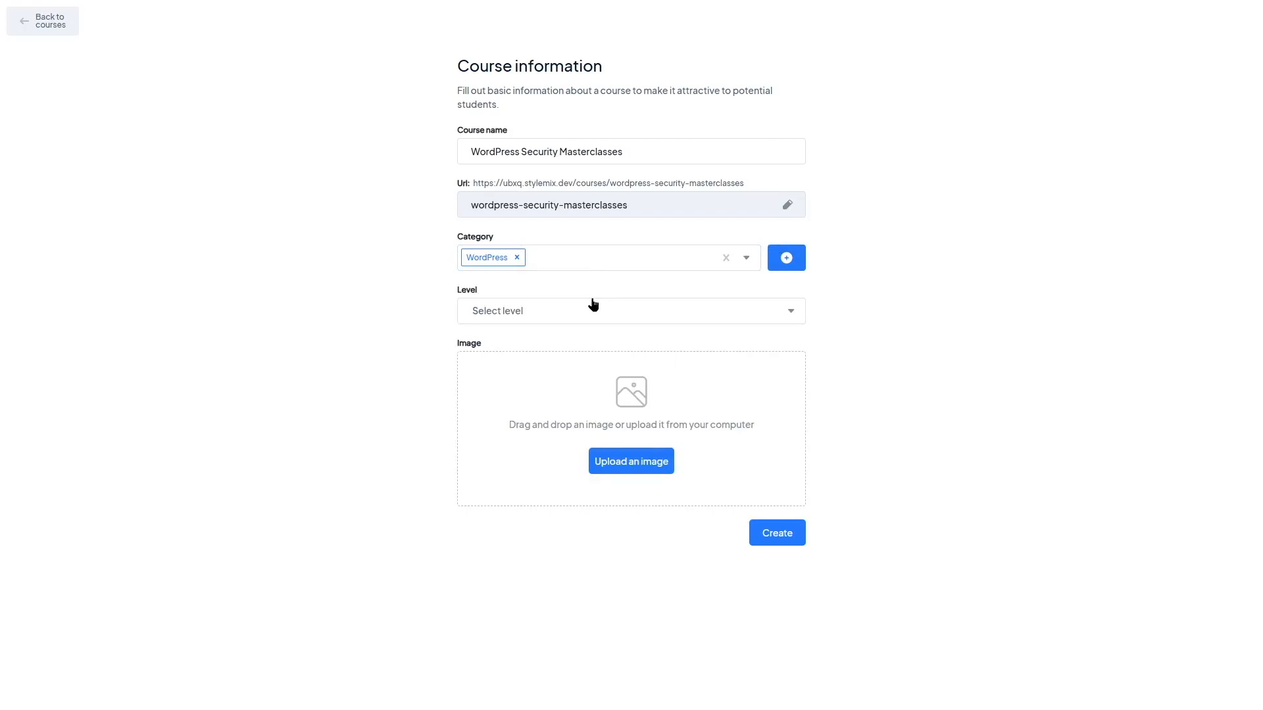
Step: Set the course level to Beginner
click(766, 317)
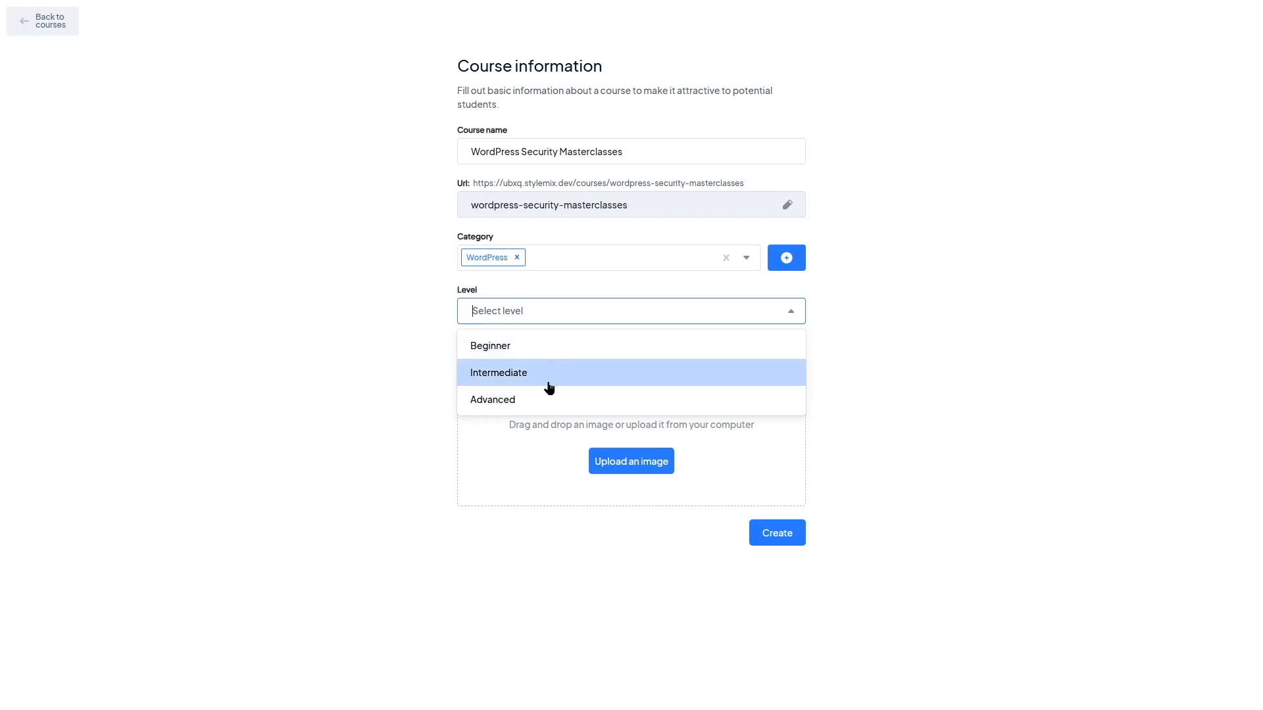
click(506, 347)
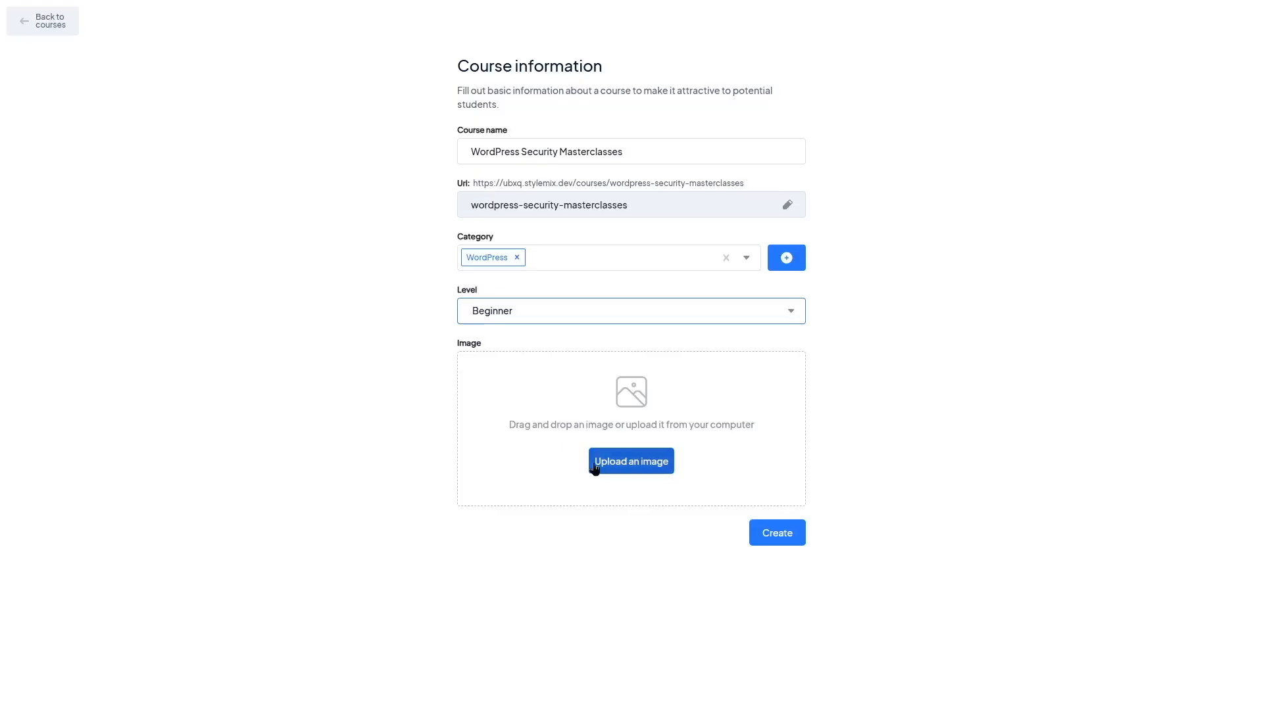
Step: Upload the WordPress logo picture to the media gallery, use it as the course image and create the course
click(623, 461)
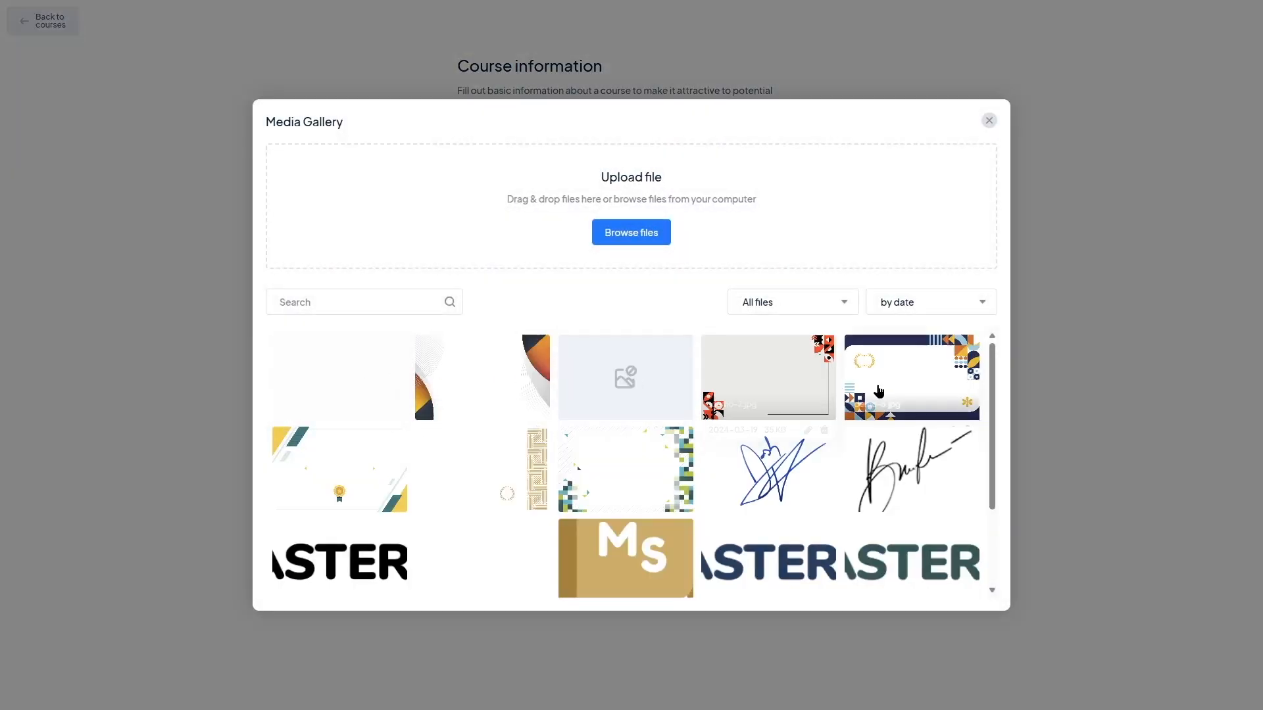
scroll(875, 407, down, 2)
scroll(592, 454, up, 2)
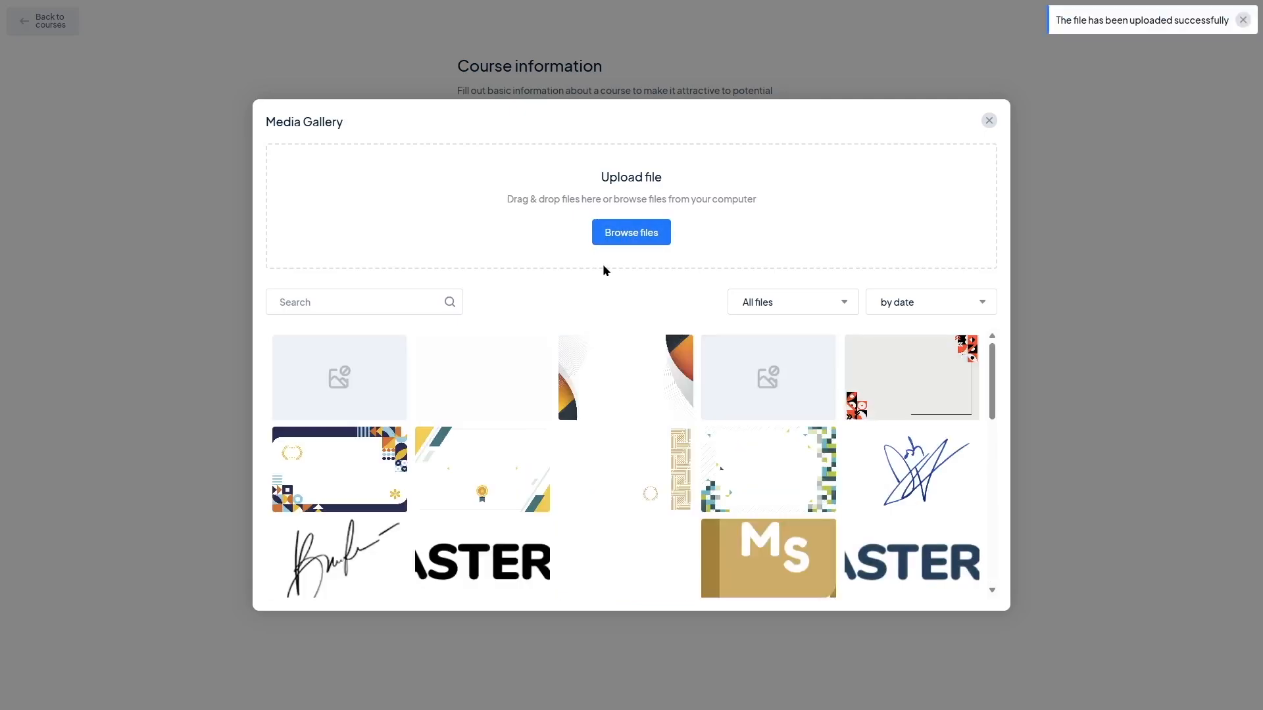
click(358, 380)
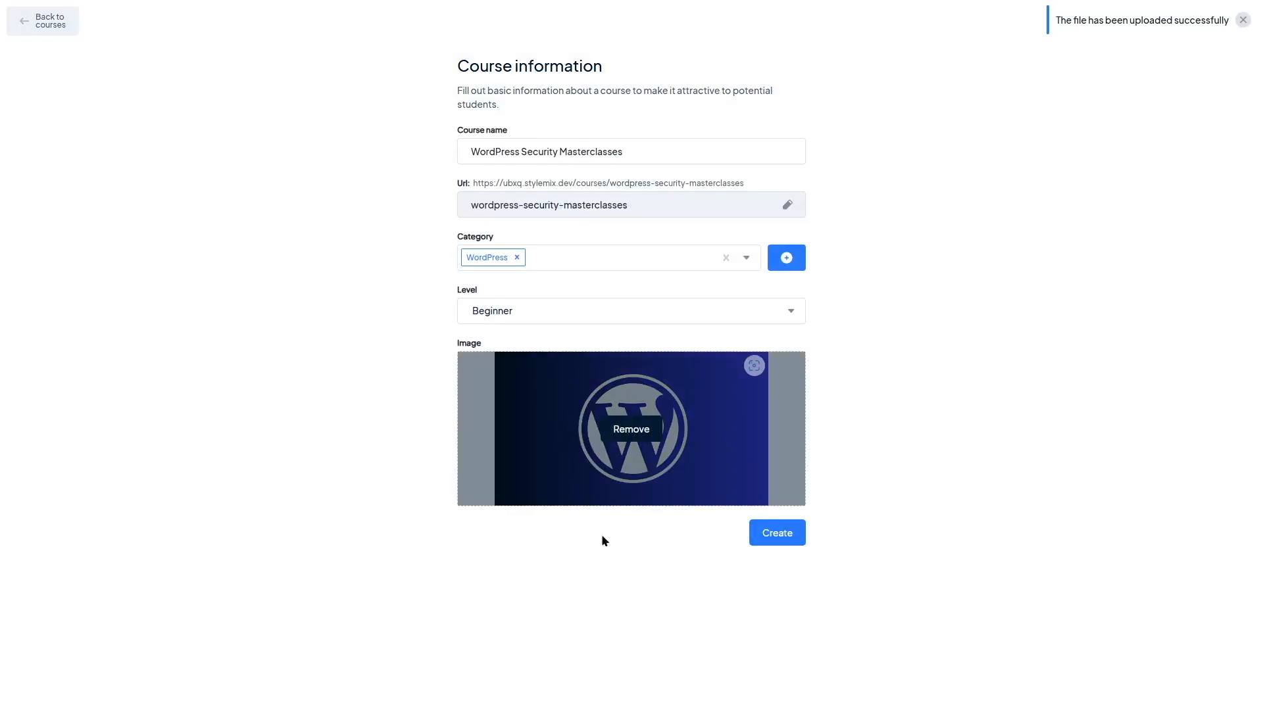
click(767, 541)
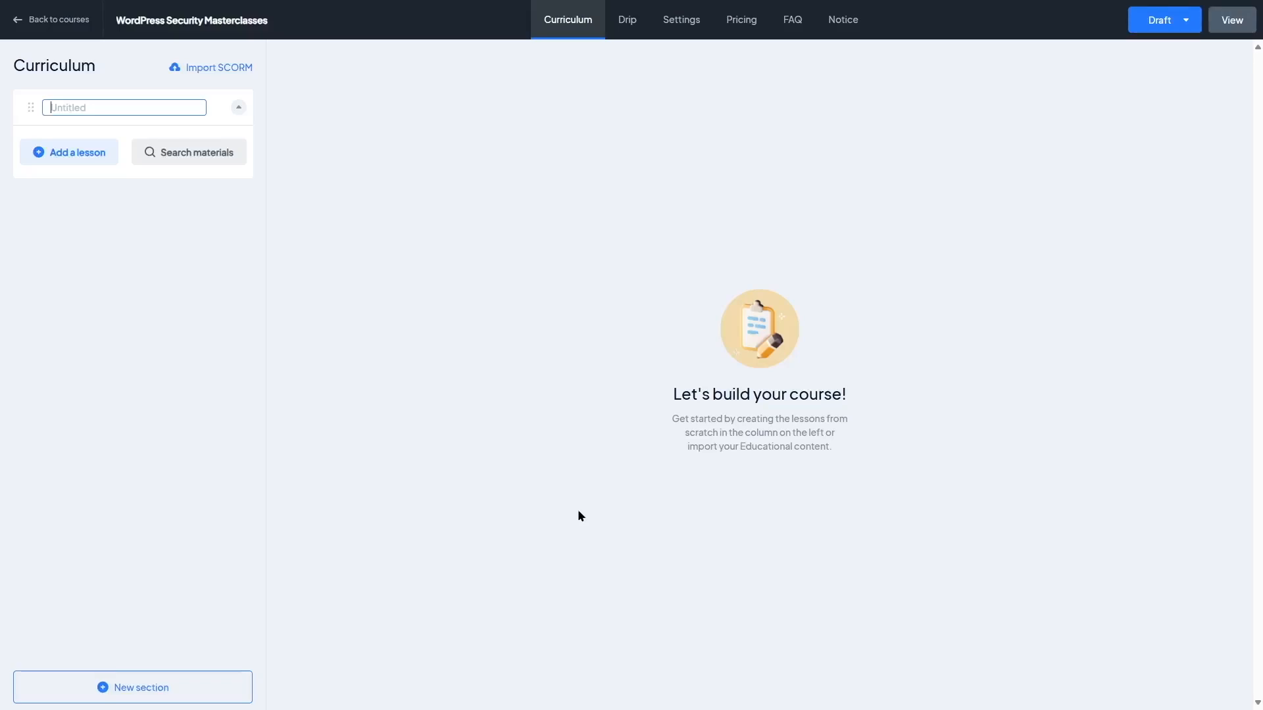
Step: Name the untitled first curriculum section "Introduction to WordPress Security"
click(555, 65)
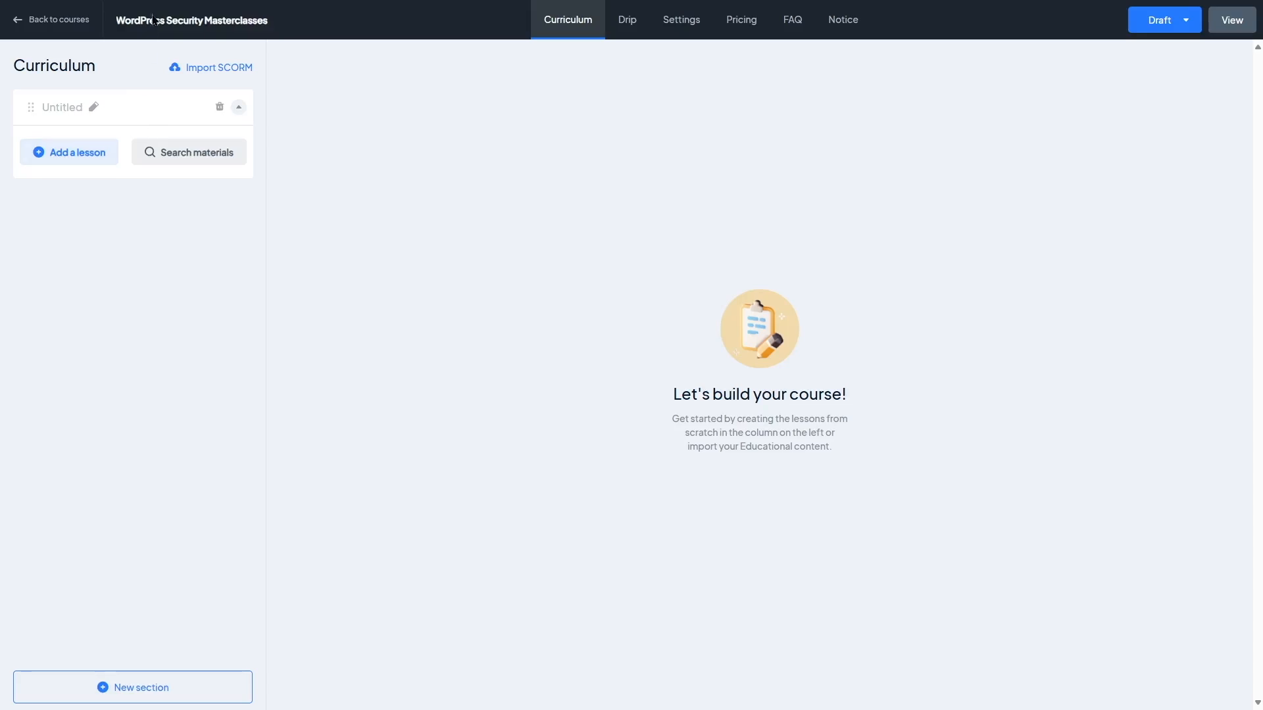
click(59, 109)
text(Introduction to WordPress Security)
key(Return)
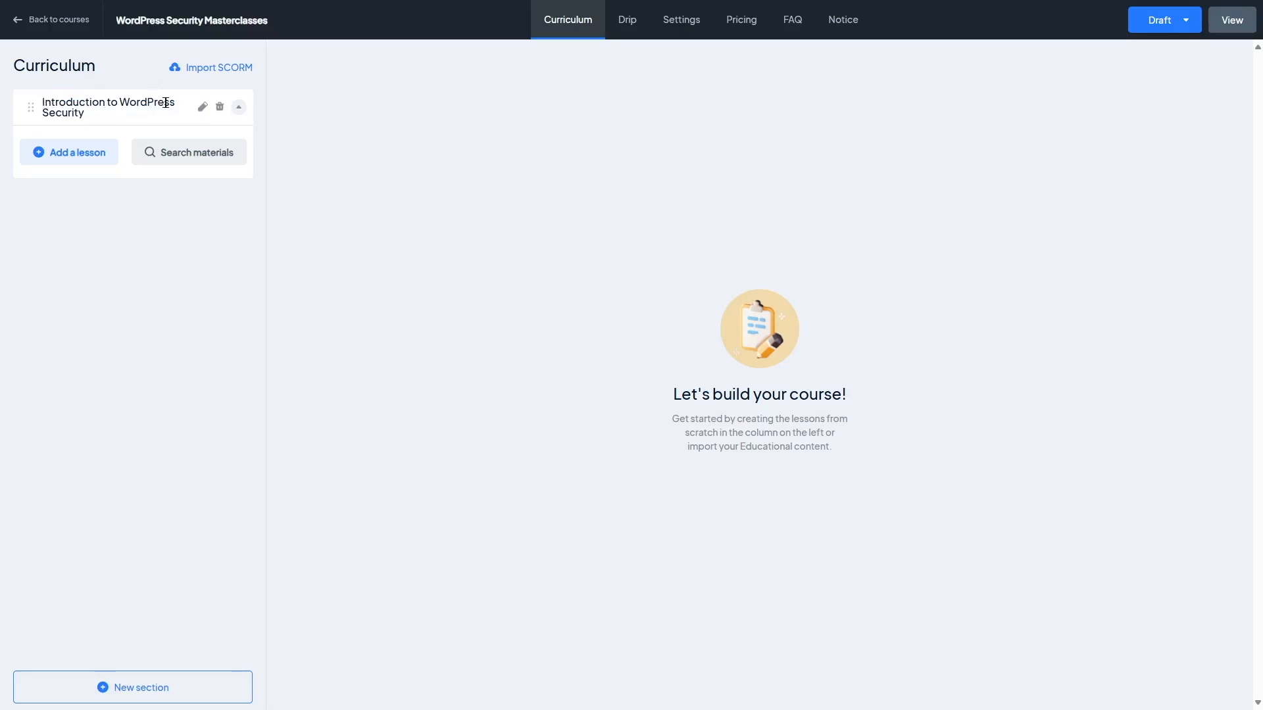
click(203, 111)
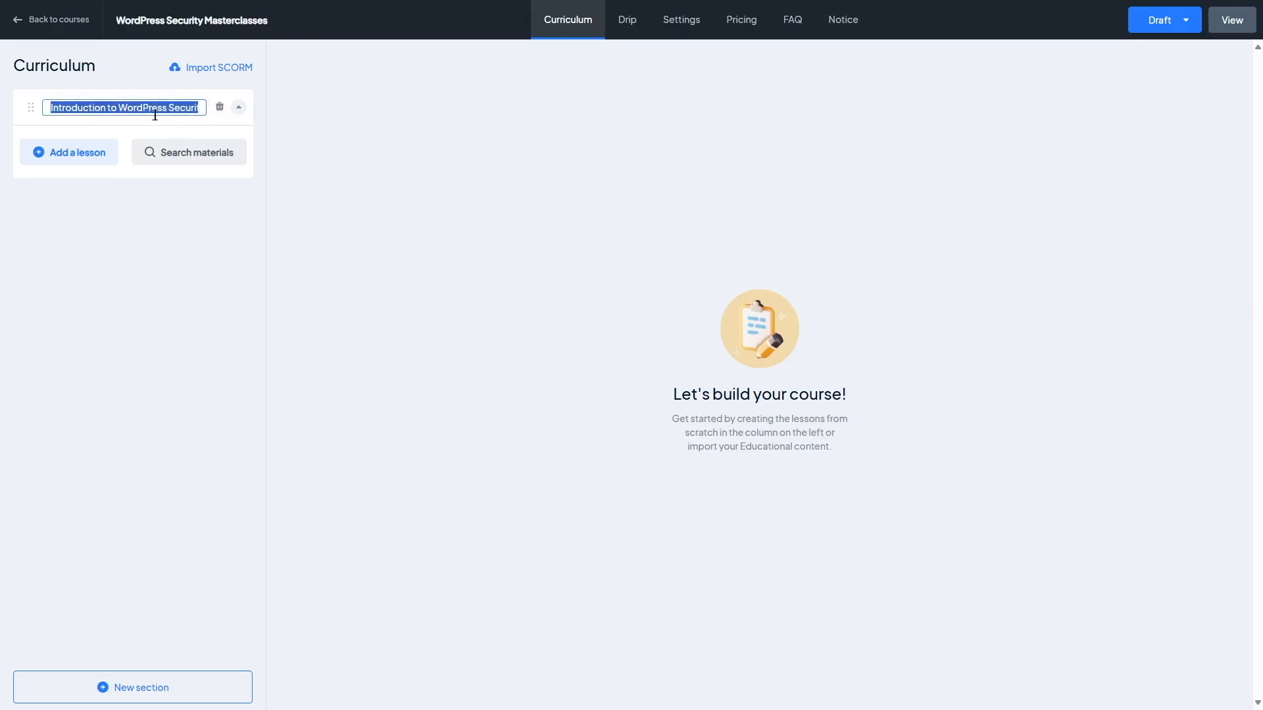
key(Return)
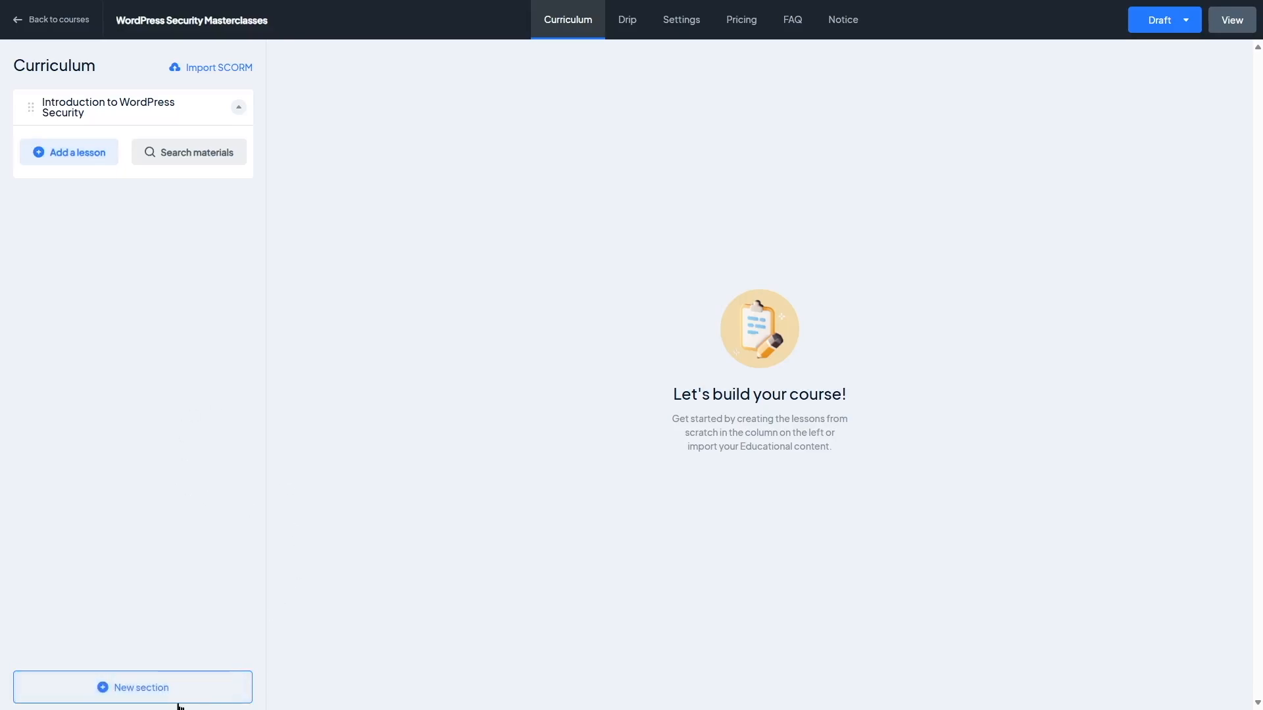
Step: Add the curriculum sections "Getting WordPress Up and Running" and "Basic security for WordPress", and expand the last one
click(138, 688)
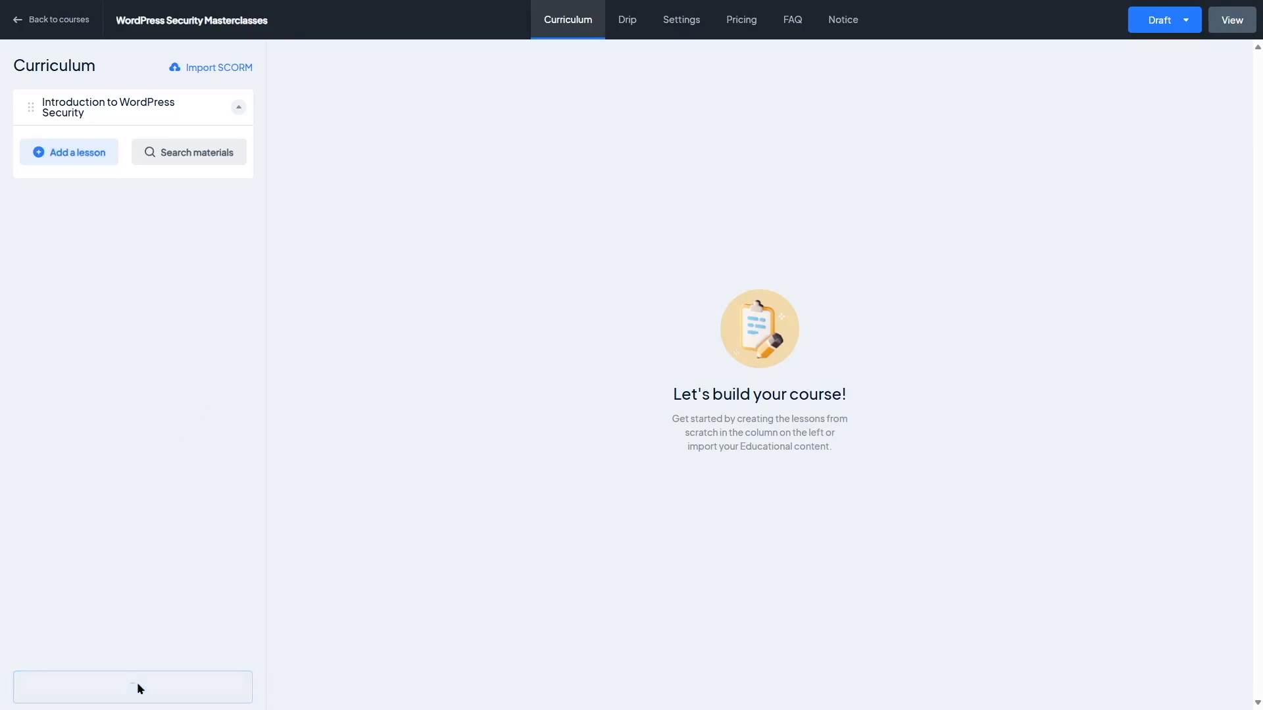
click(76, 202)
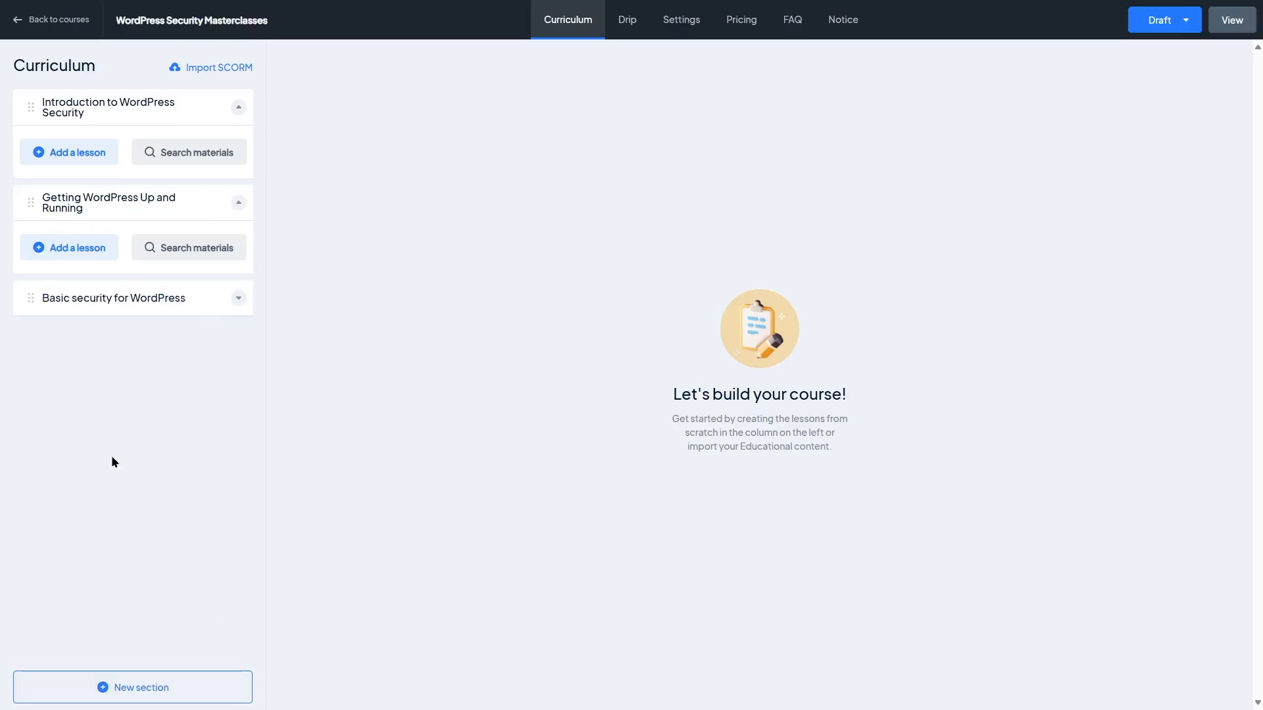
click(239, 297)
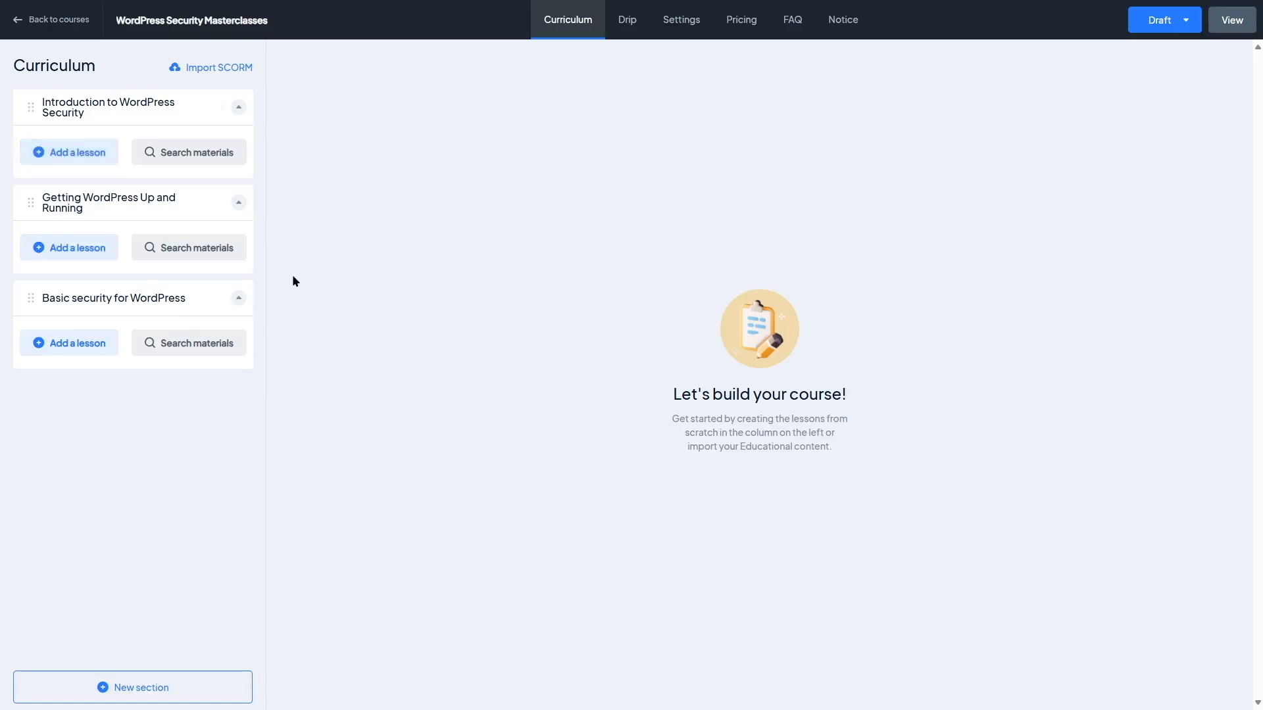
Step: Add a text lesson to the "Introduction to WordPress Security" section and name it "What is web security?"
click(49, 157)
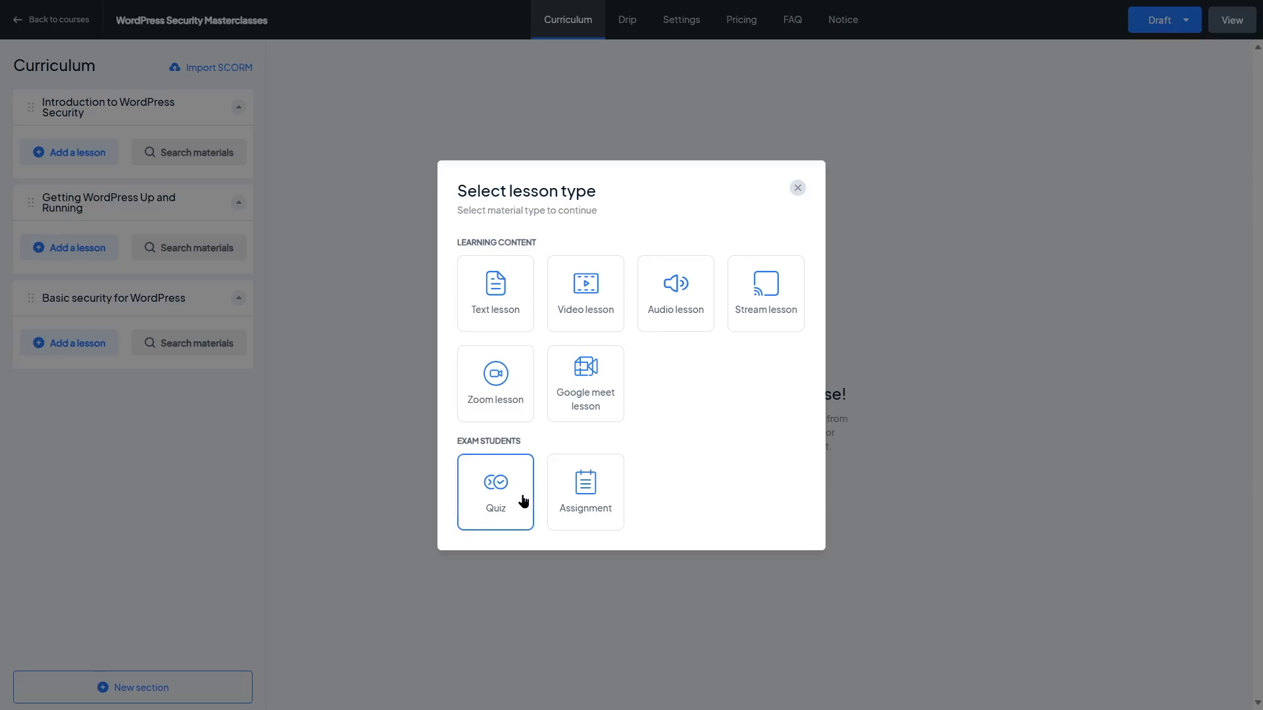
click(497, 297)
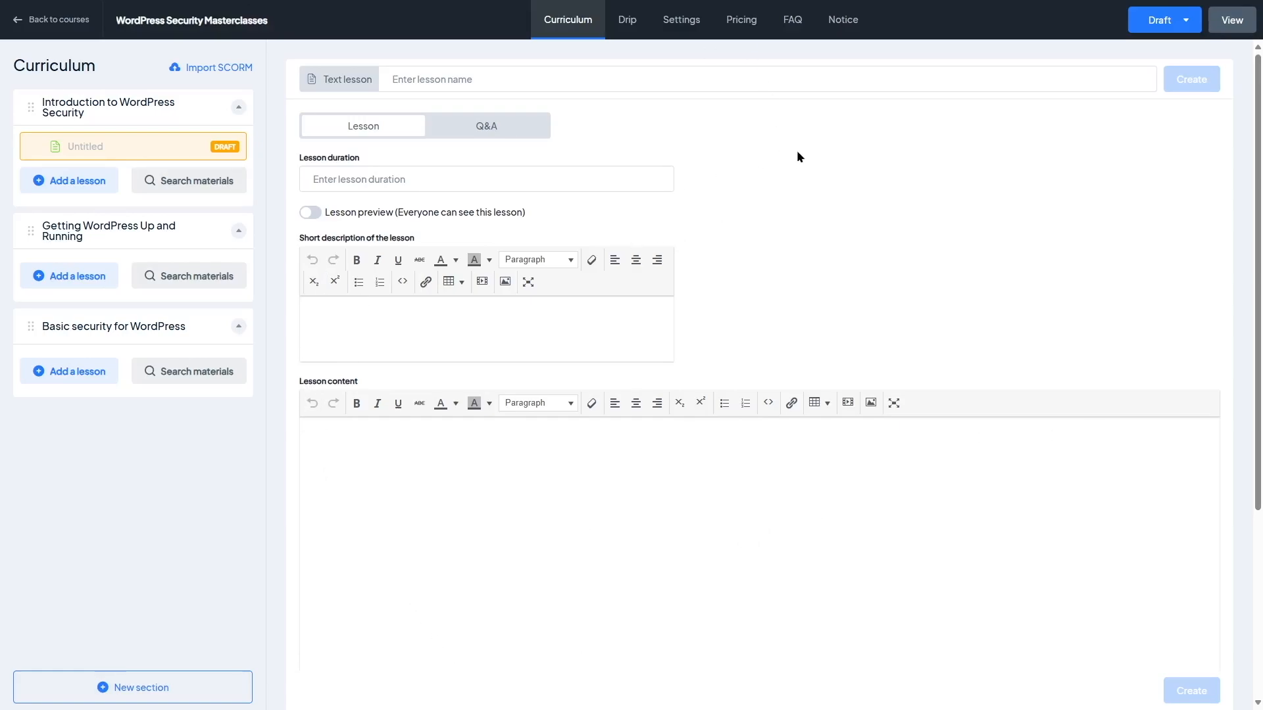
click(413, 80)
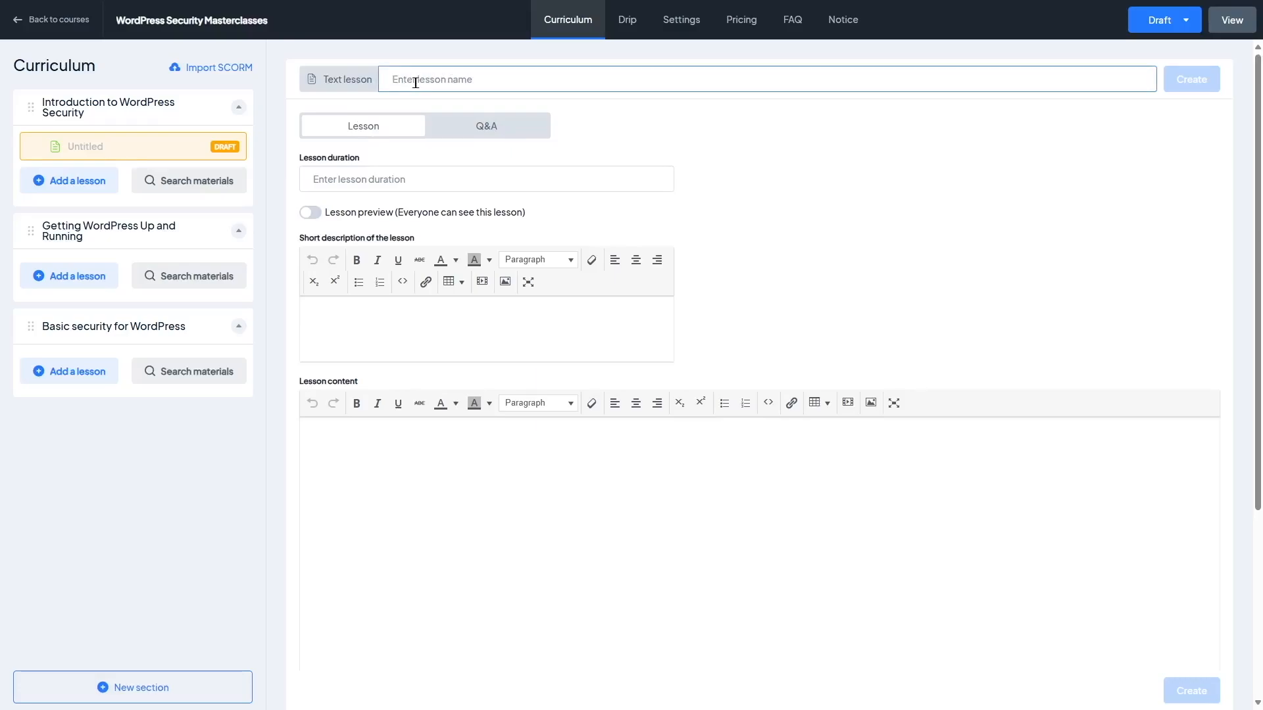
text(What is web security?)
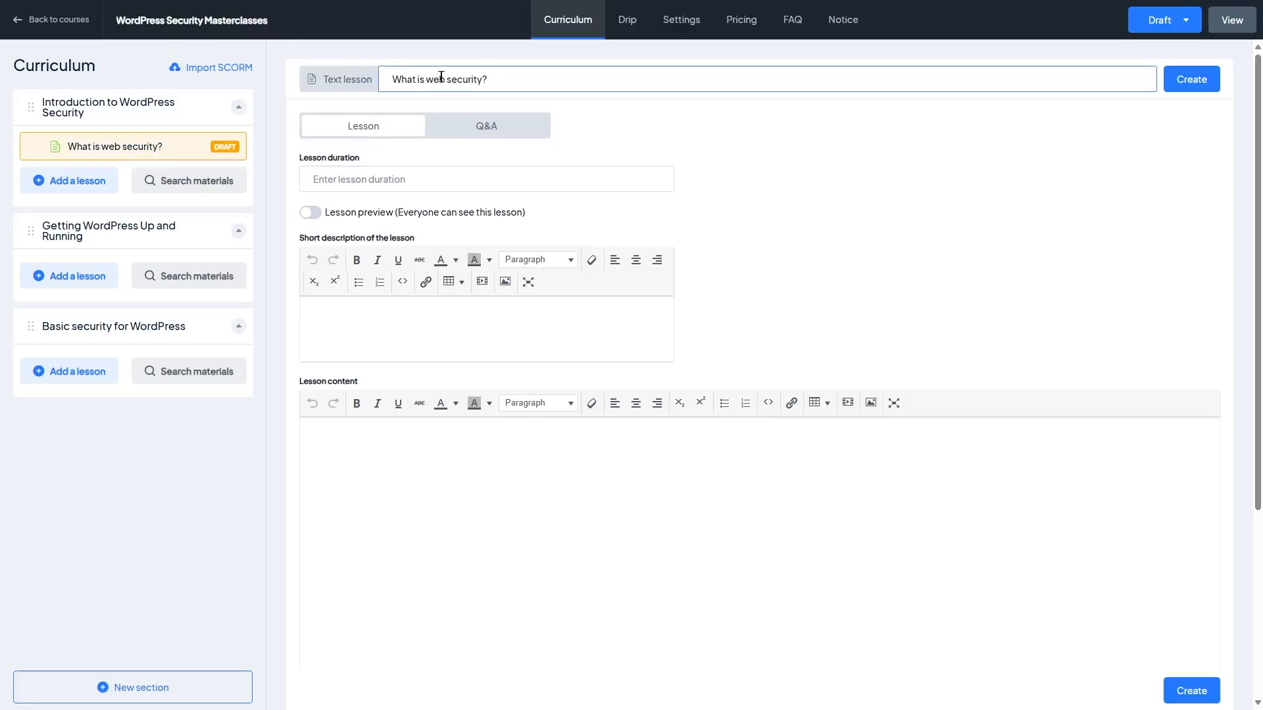
Step: Fill the lesson's short description with the placeholder sentence running from "Lorem ipsum dolor sit amet" to "dolore magna aliqua."
click(341, 180)
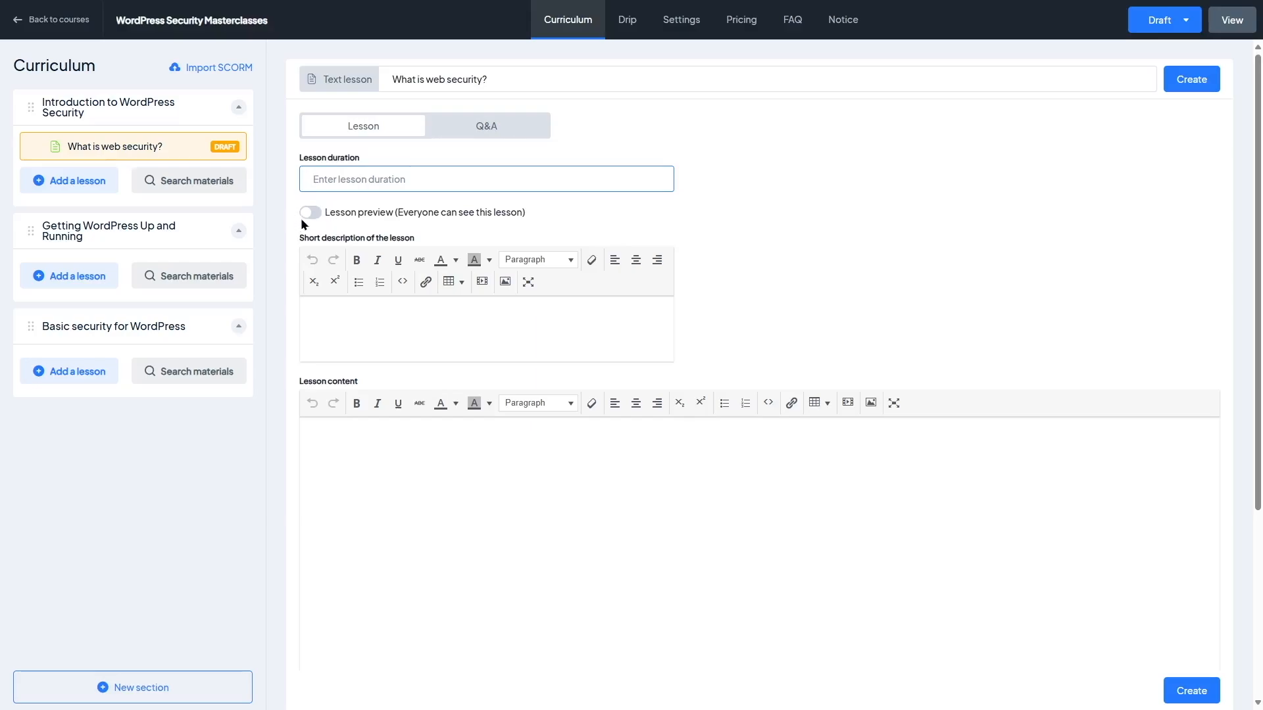
click(382, 331)
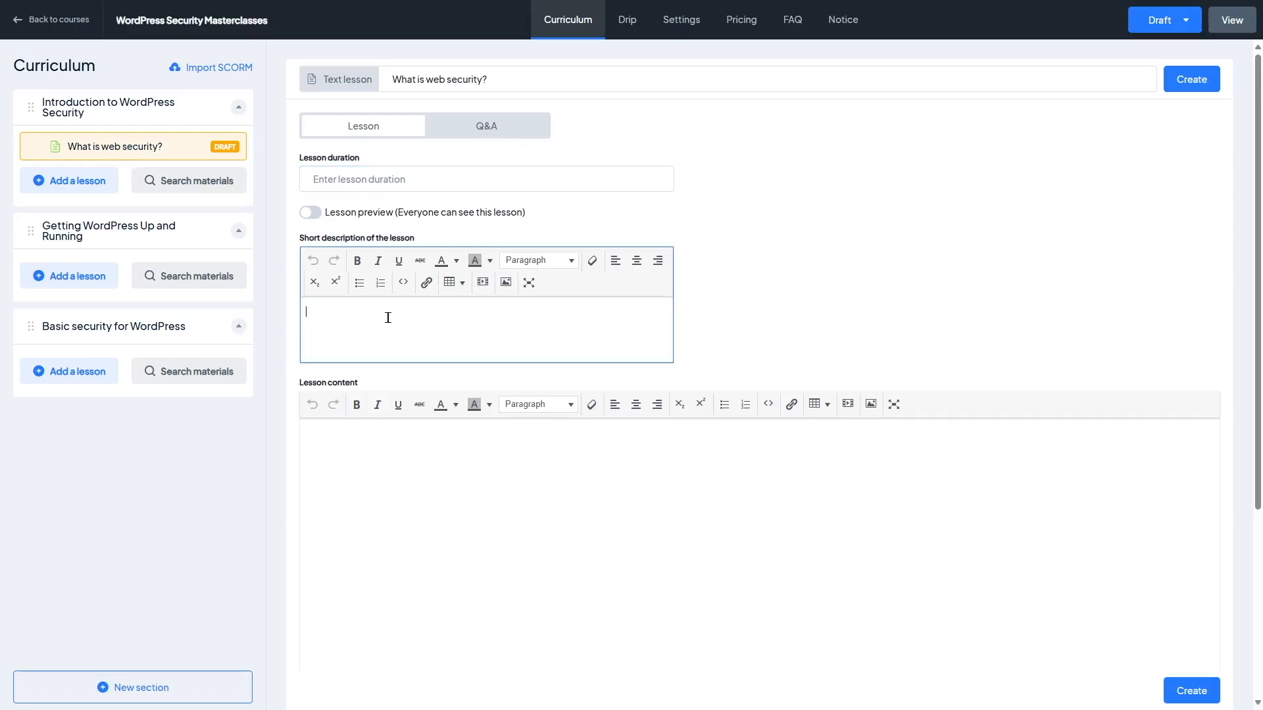
text(Lorem ipsum dolor sit amet, consectetur adipiscing elit, sed do eiusmod tempor incididunt ut labore et dolore magna aliqua.)
Step: Fill the lesson content with a Lorem ipsum paragraph and three bullets: "Lorem ipsum dolor sit amet,", "consectetur adipiscing elit," and "sed do eiusmod tempor"
scroll(460, 375, down, 1)
click(438, 387)
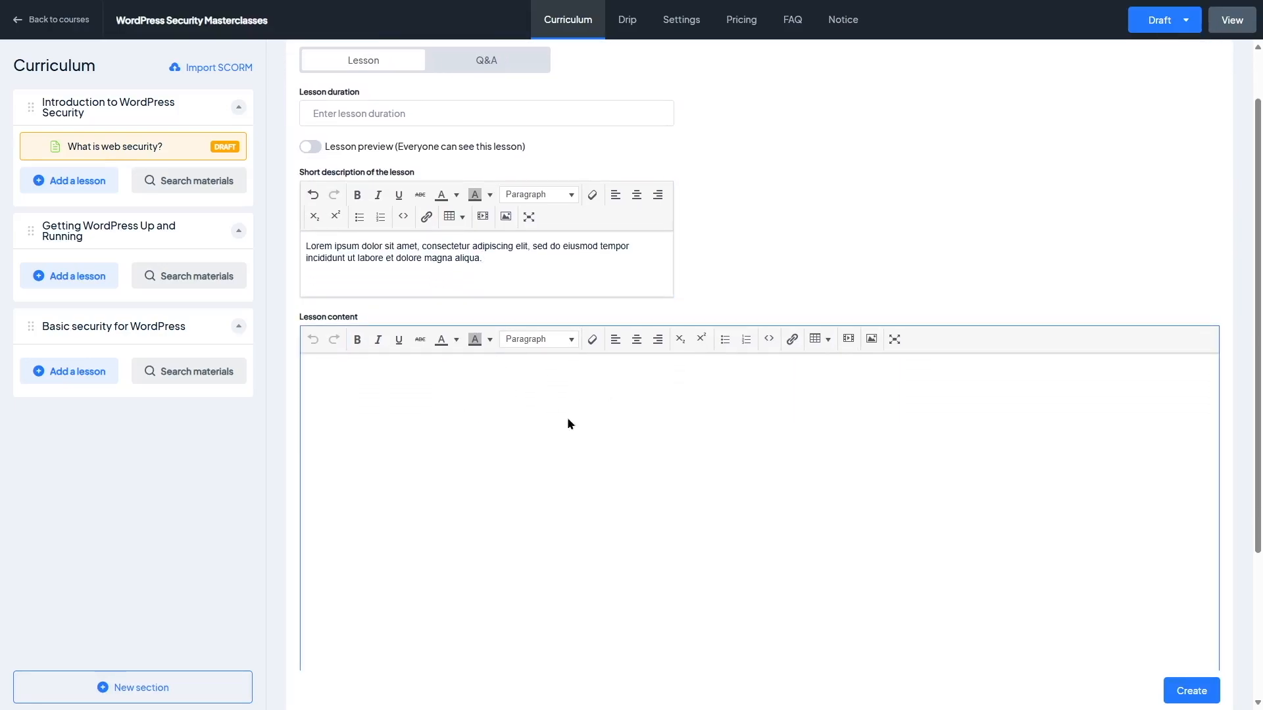
text(Lorem ipsum dolor sit amet, consectetur adipiscing elit, sed do eiusmod tempor incididunt ut labore et dolore magna aliqua. Ut enim ad minim veniam, quis nostrud exercitation ullamco laboris nisi ut aliquip ex ea commodo consequat. Duis aute irure dolor in reprehenderit in voluptate velit esse cillum dolore eu fugiat nulla pariatur. Excepteur sint occaecat cupidatat non proident, sunt in culpa qui officia deserunt mollit anim id est laborum.)
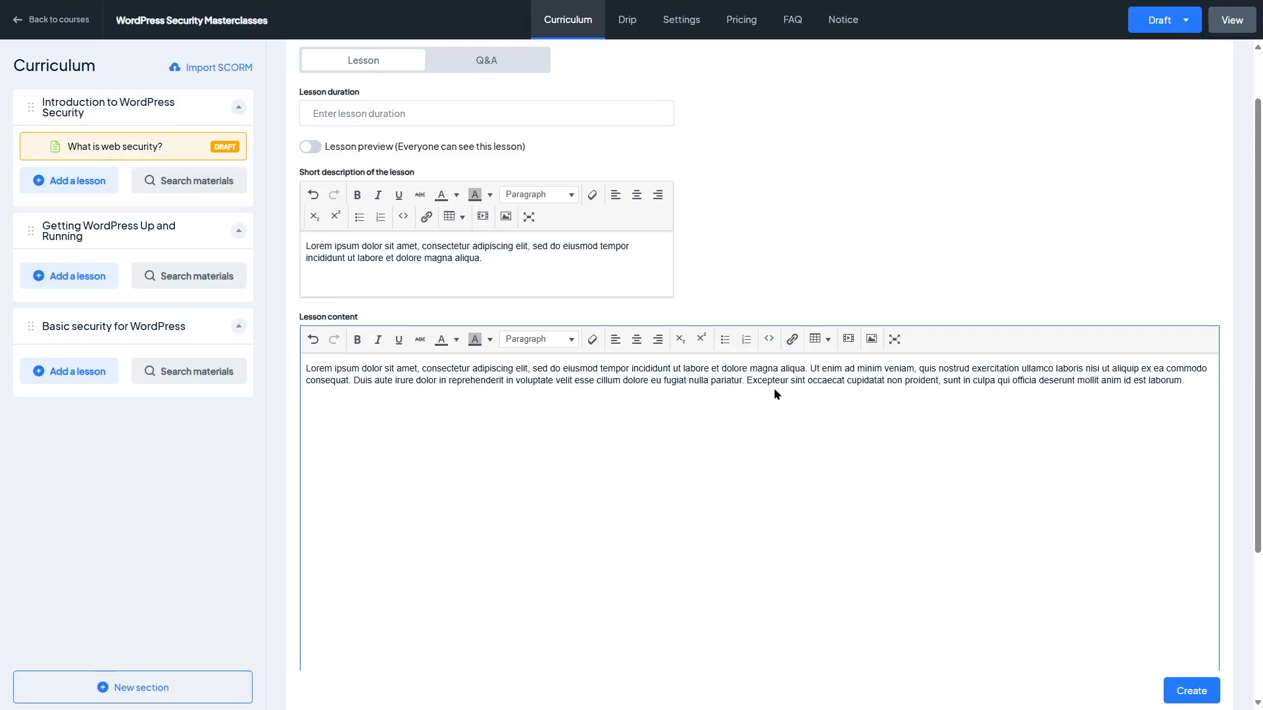
text(Lorem ipsum dolor sit amet, consectetur adipiscing elit, sed do eiusmod tempor)
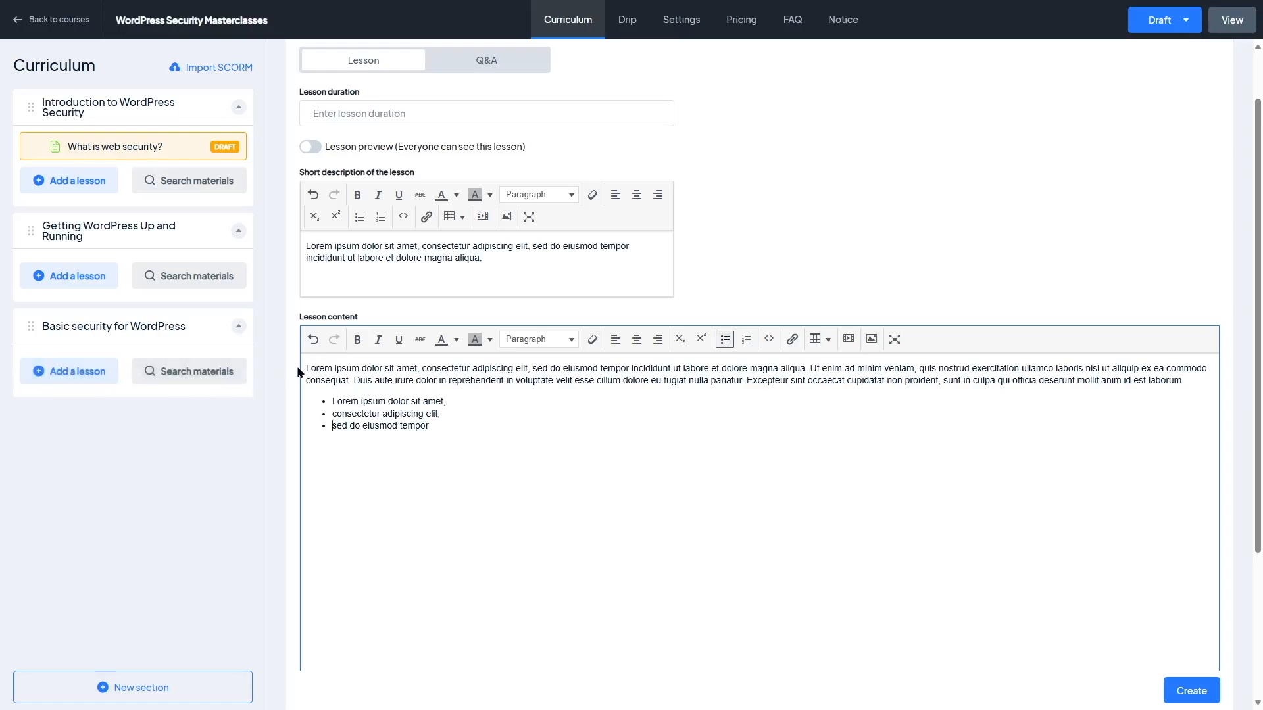
Step: Make the opening words "Lorem ipsum" of the lesson content bold and start a new paragraph below the bulleted list
drag(307, 366, 359, 368)
click(357, 339)
click(360, 380)
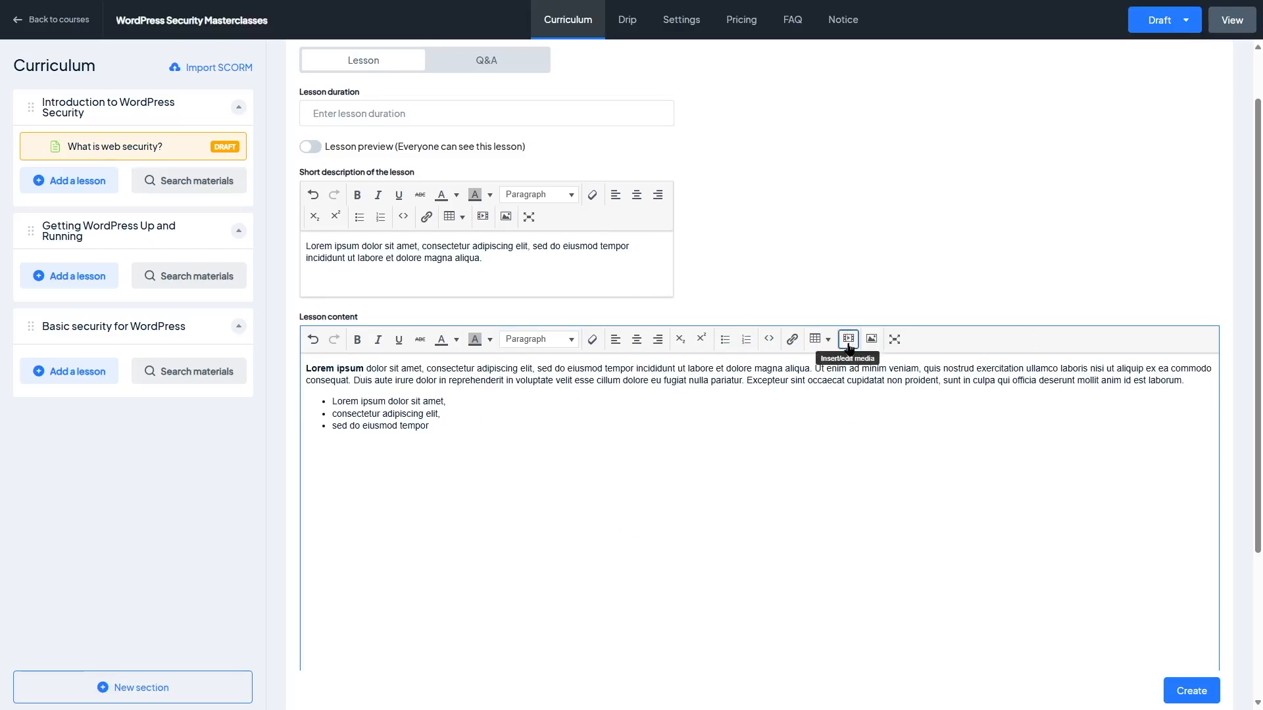
click(461, 431)
key(Return)
key(Return)
click(849, 339)
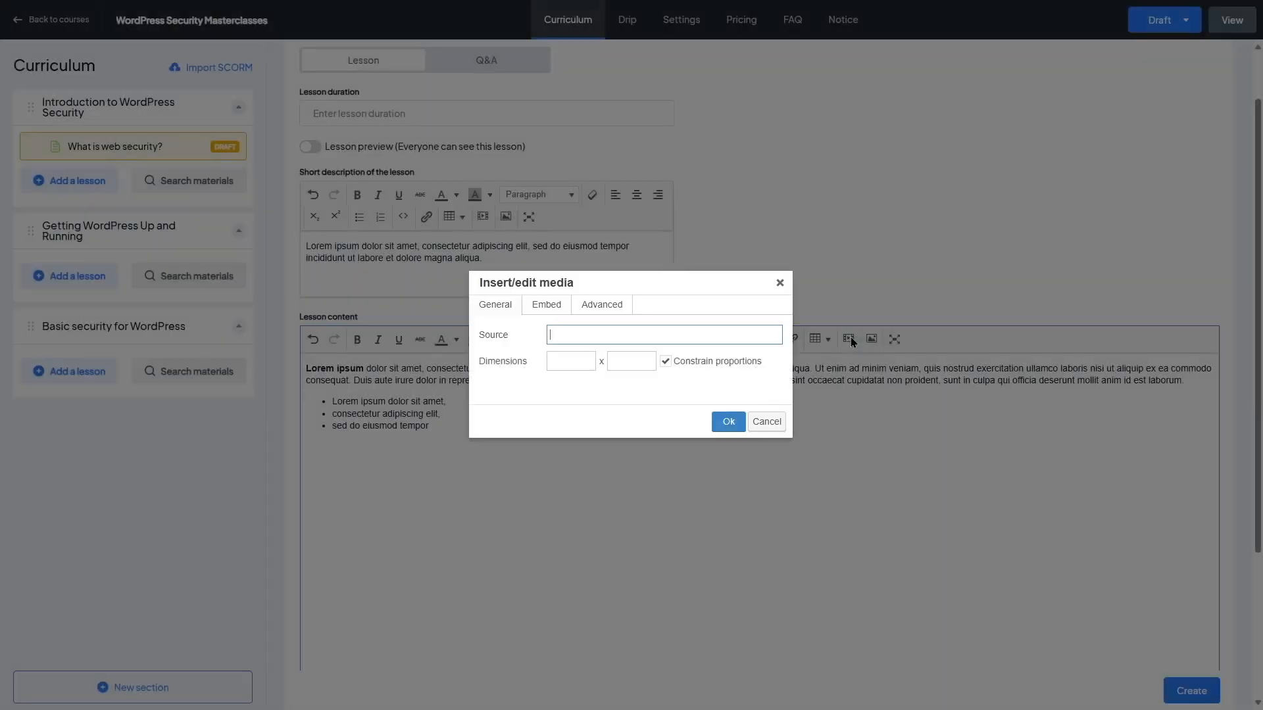
click(562, 304)
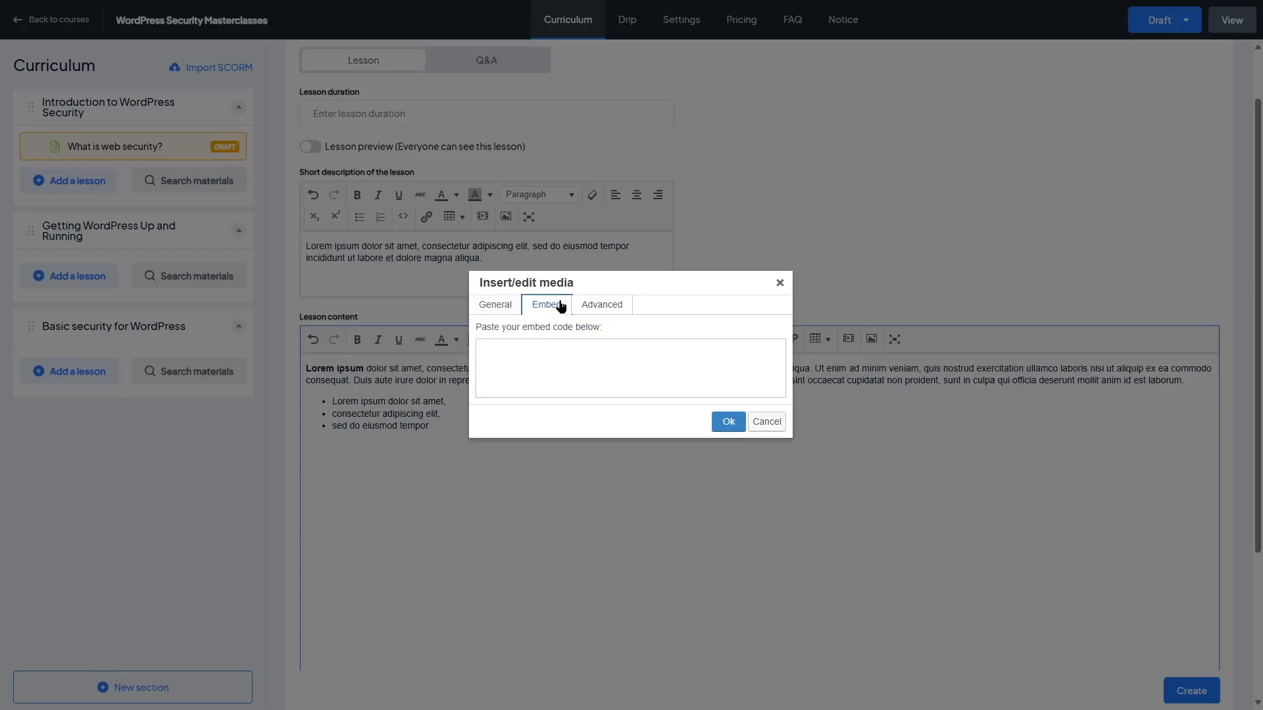
click(602, 309)
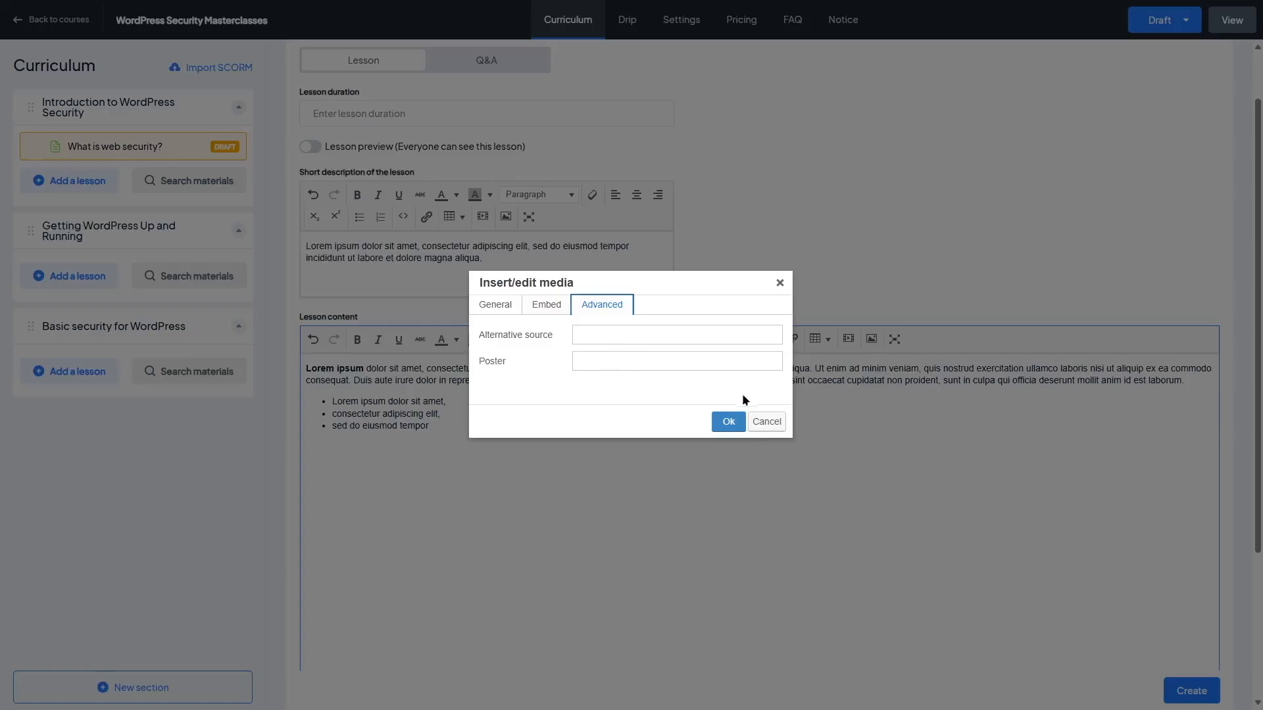
click(763, 424)
Step: Insert the brown "MS" book logo from the media gallery into the lesson content below the bulleted list
click(872, 340)
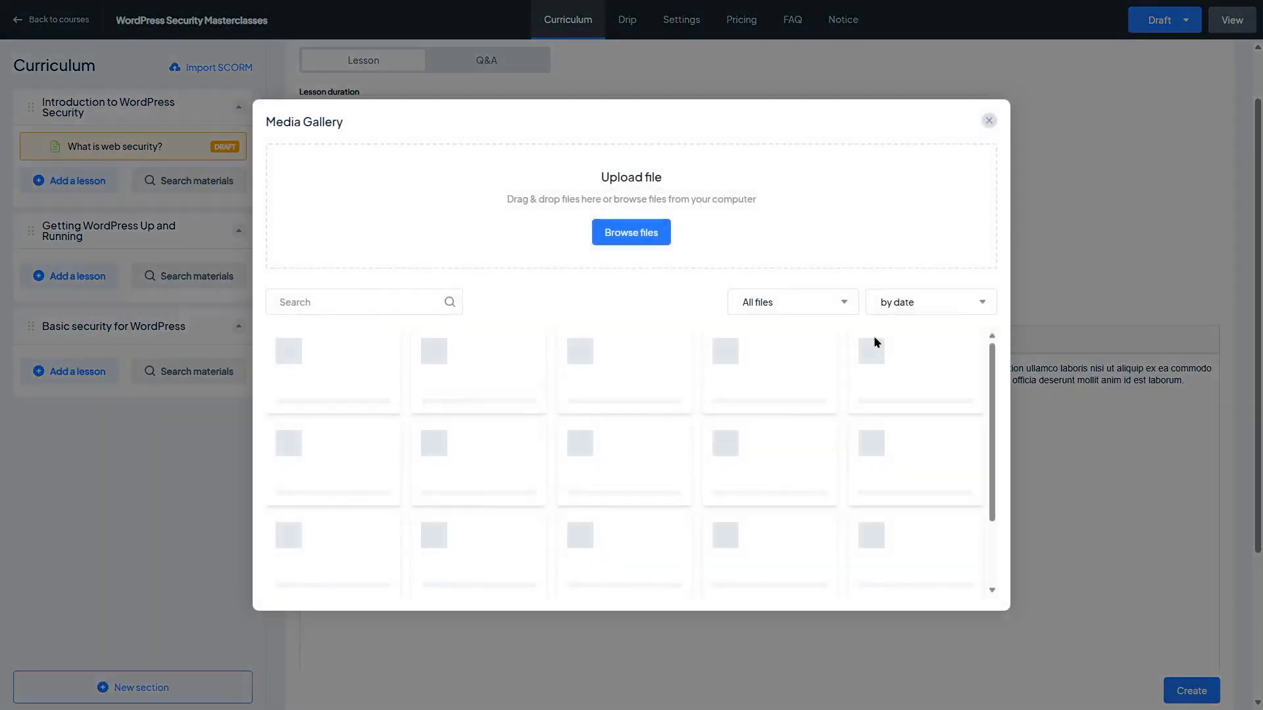
click(756, 556)
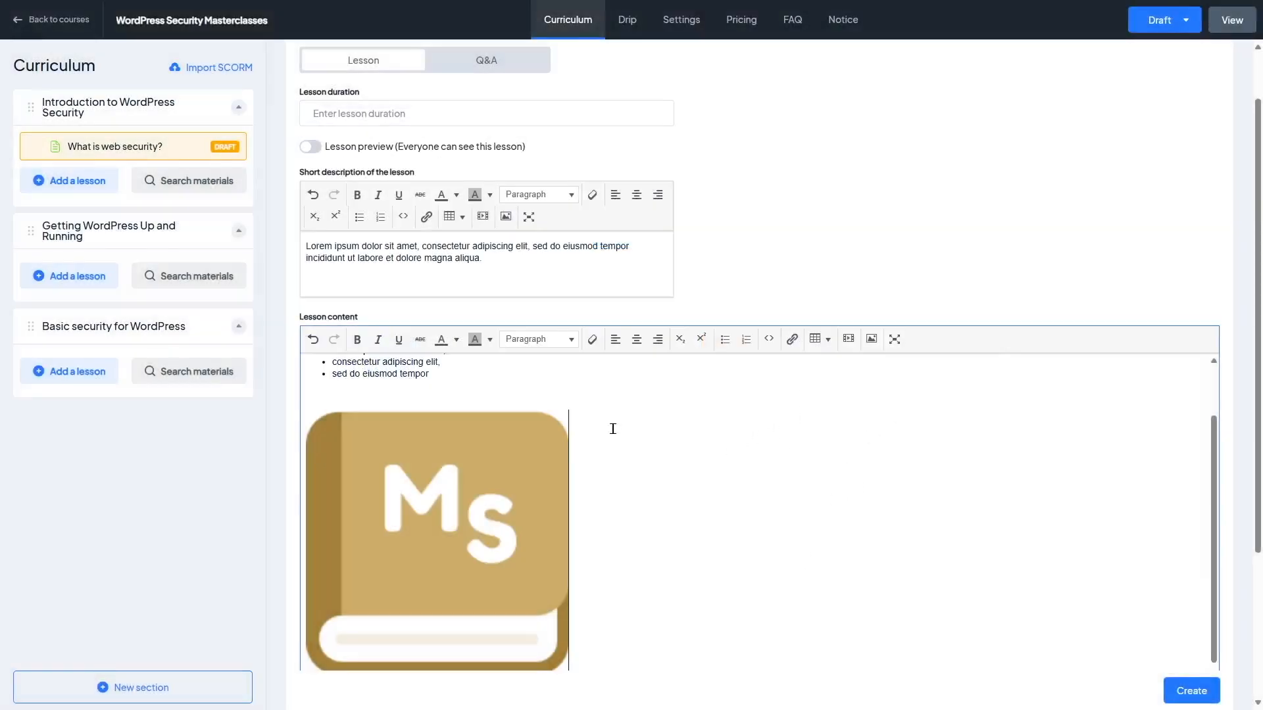
scroll(553, 413, up, 1)
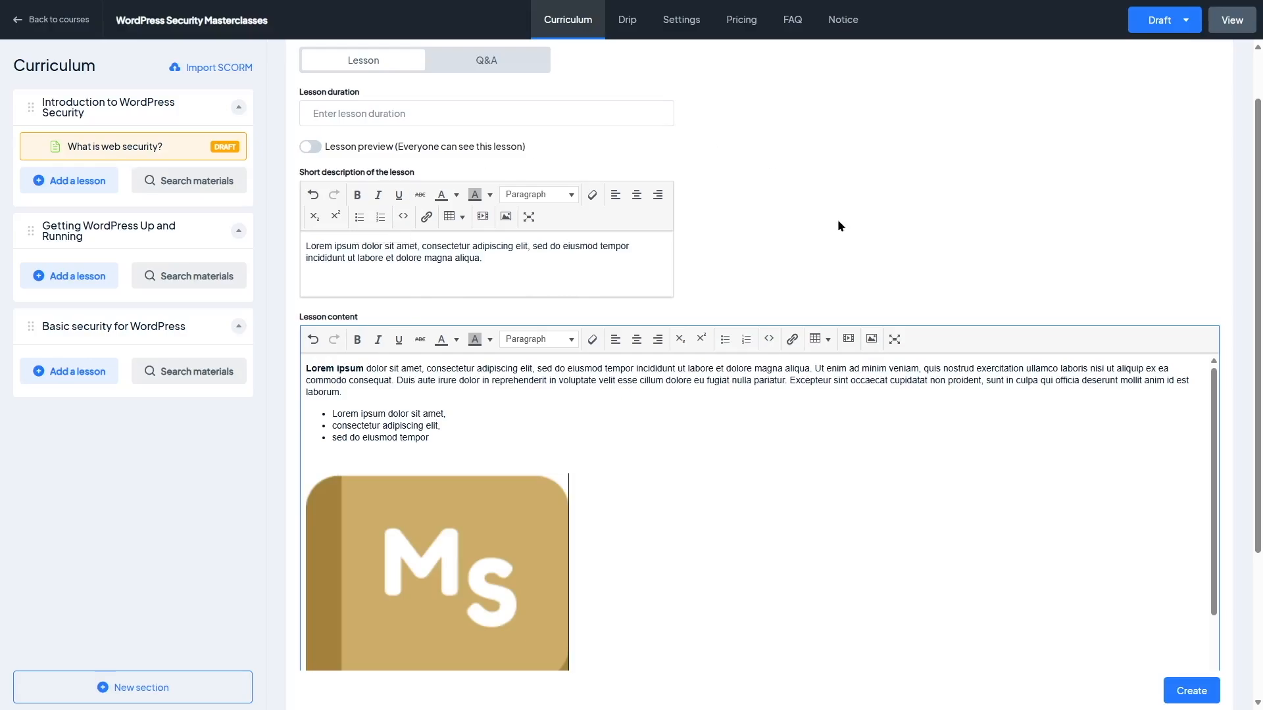
scroll(326, 368, up, 1)
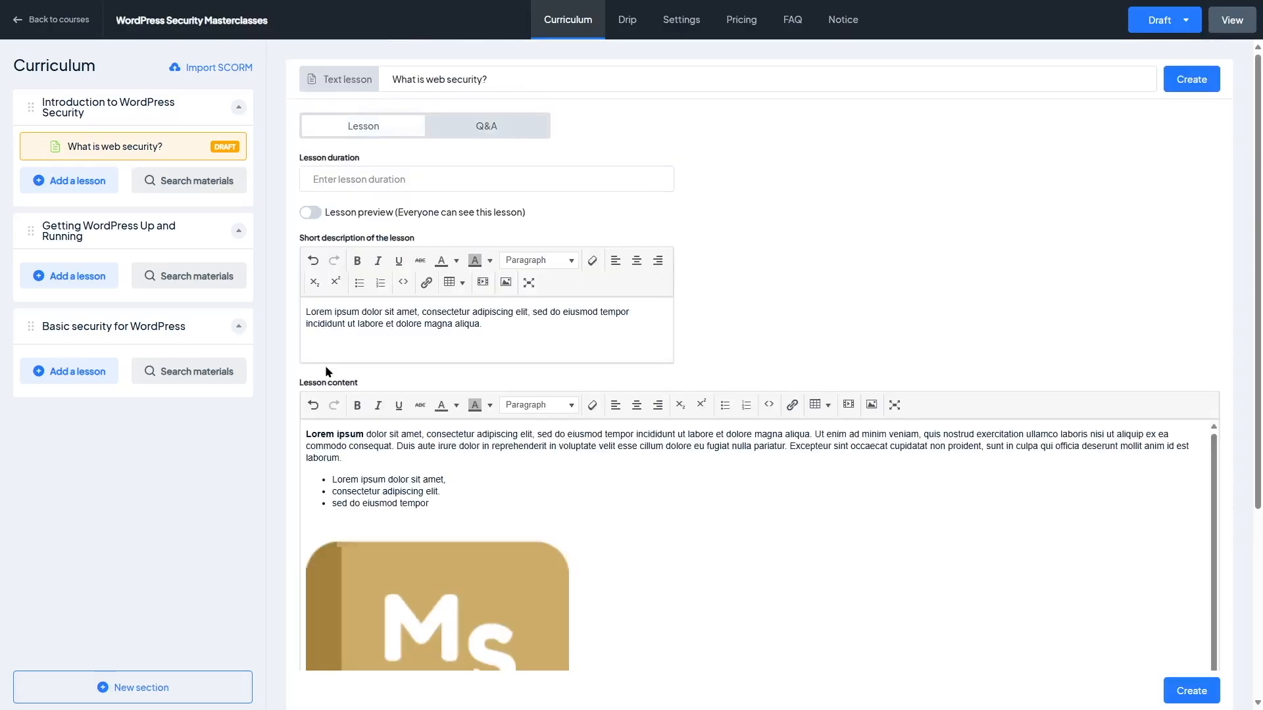
Step: Check the Q&A section and lesson materials area of "What is web security?" and create the lesson
click(485, 126)
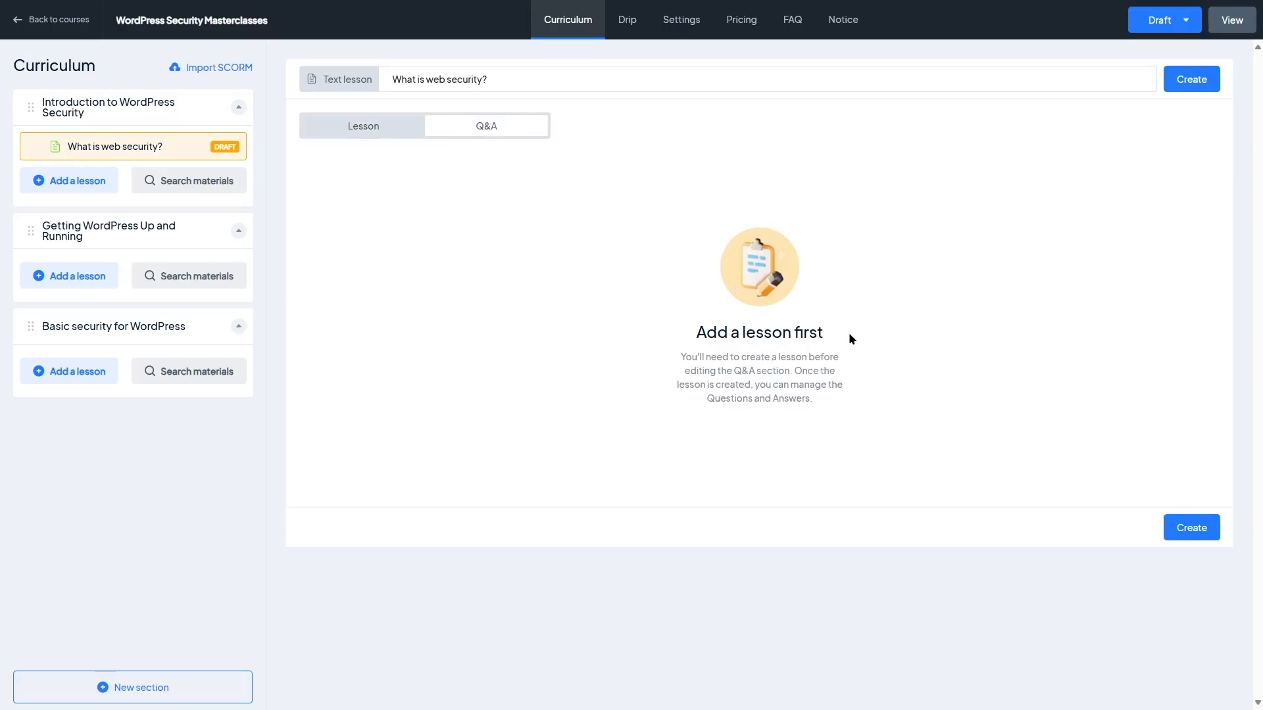
click(404, 126)
scroll(920, 178, down, 1)
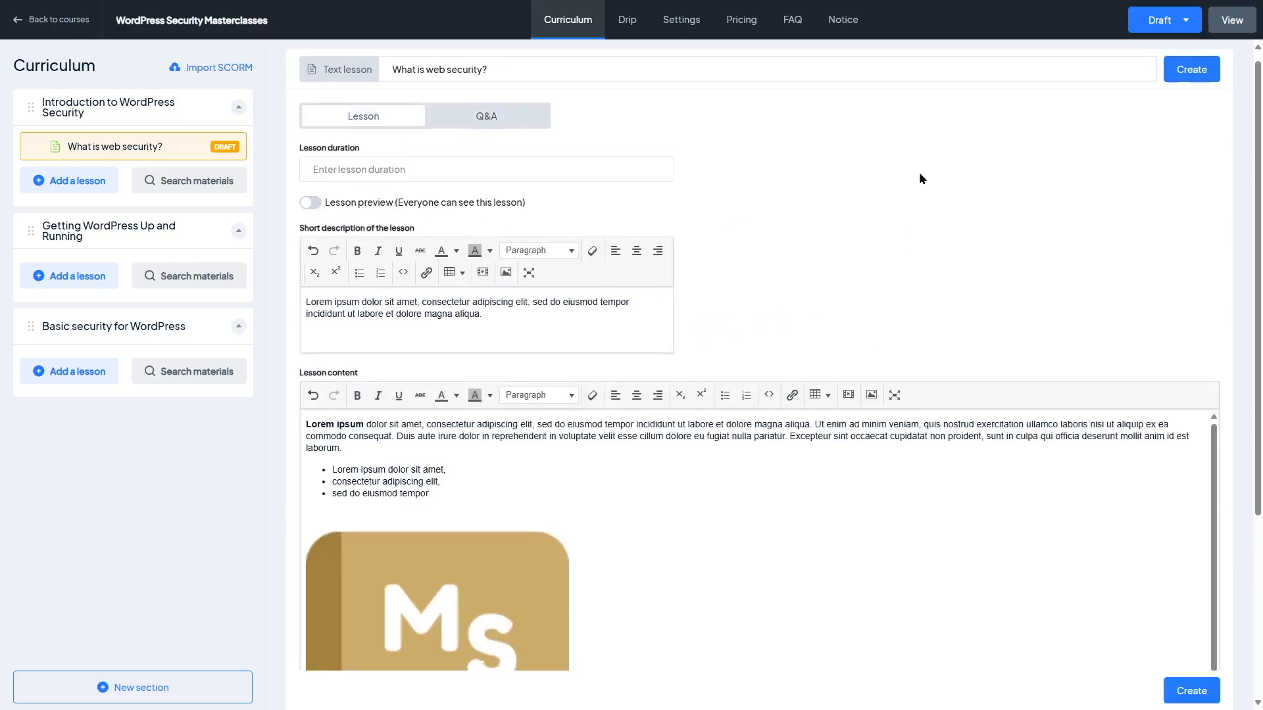
scroll(920, 176, down, 4)
scroll(926, 266, down, 1)
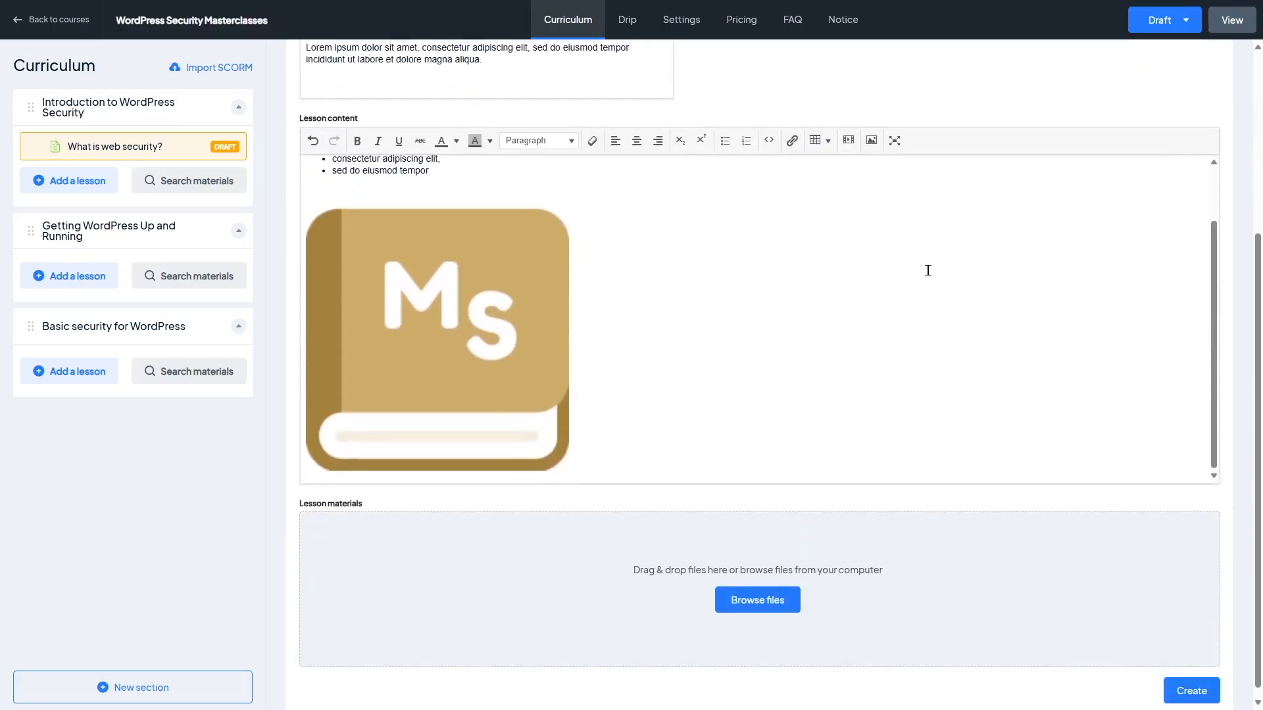
scroll(928, 270, down, 1)
click(1200, 696)
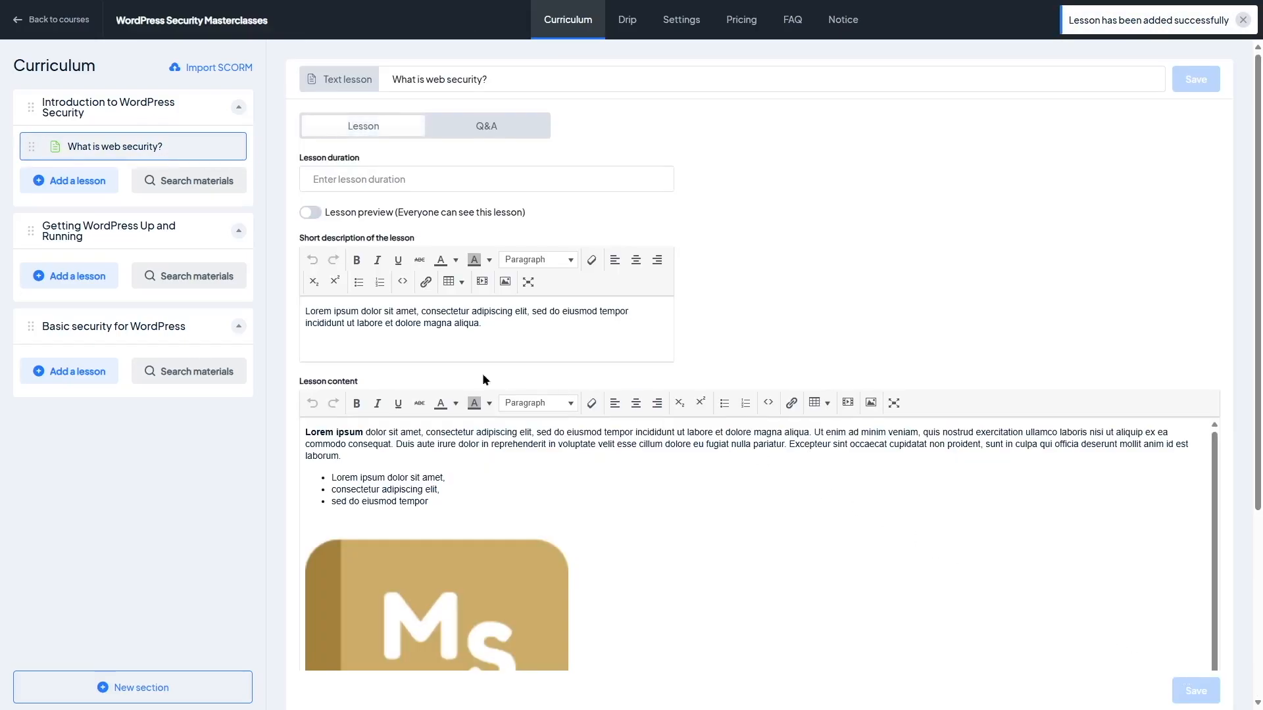
Step: Examine the created lesson's materials upload area and the new question form in its Q&A section
scroll(781, 304, down, 4)
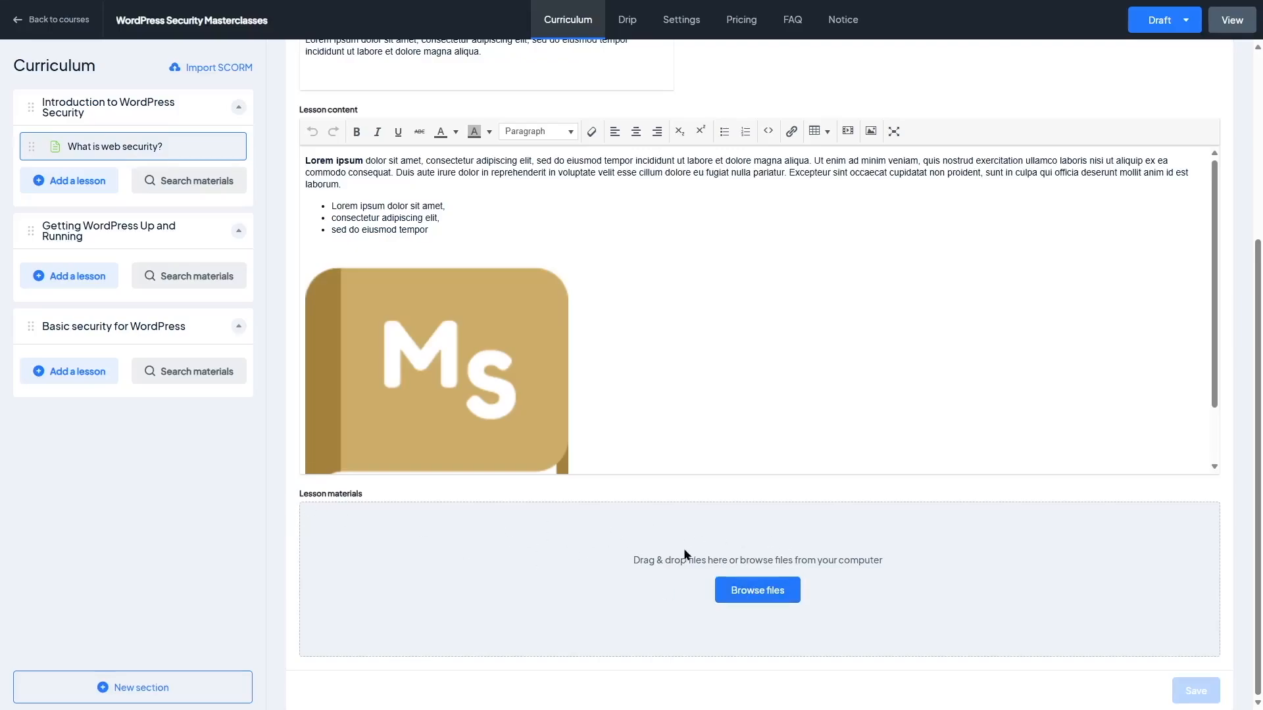
scroll(681, 549, up, 5)
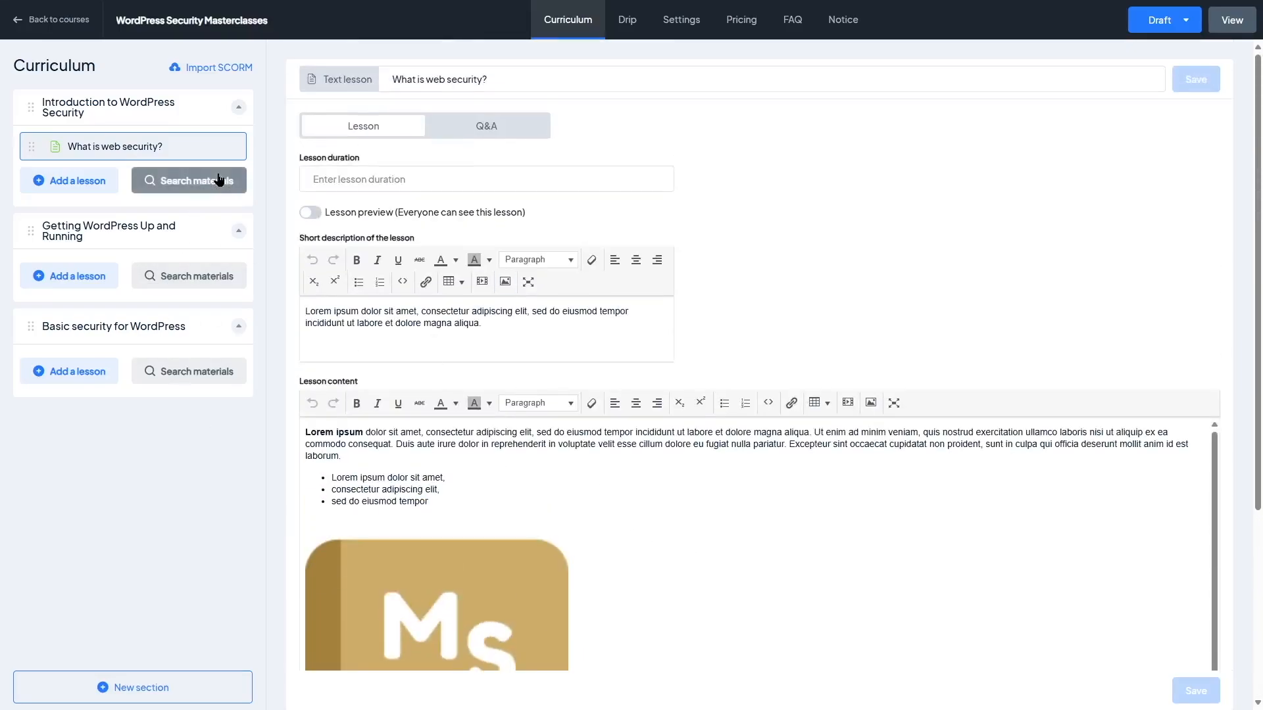
click(492, 128)
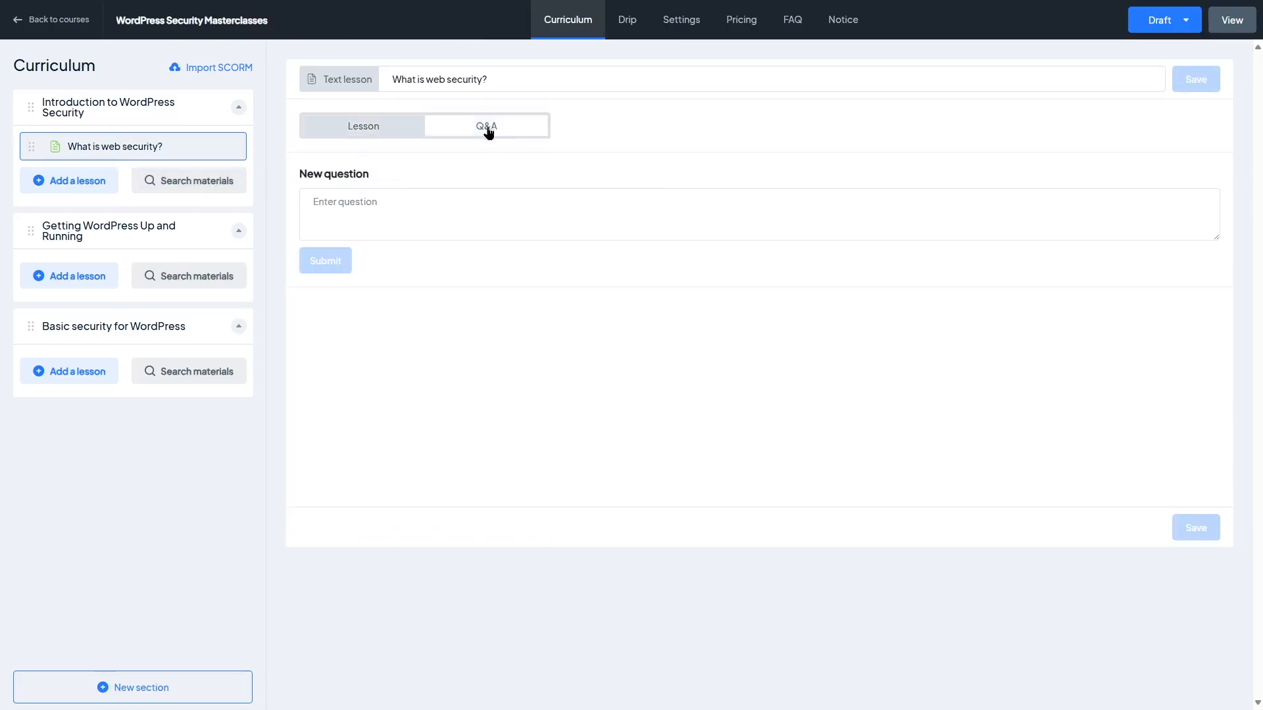
click(356, 204)
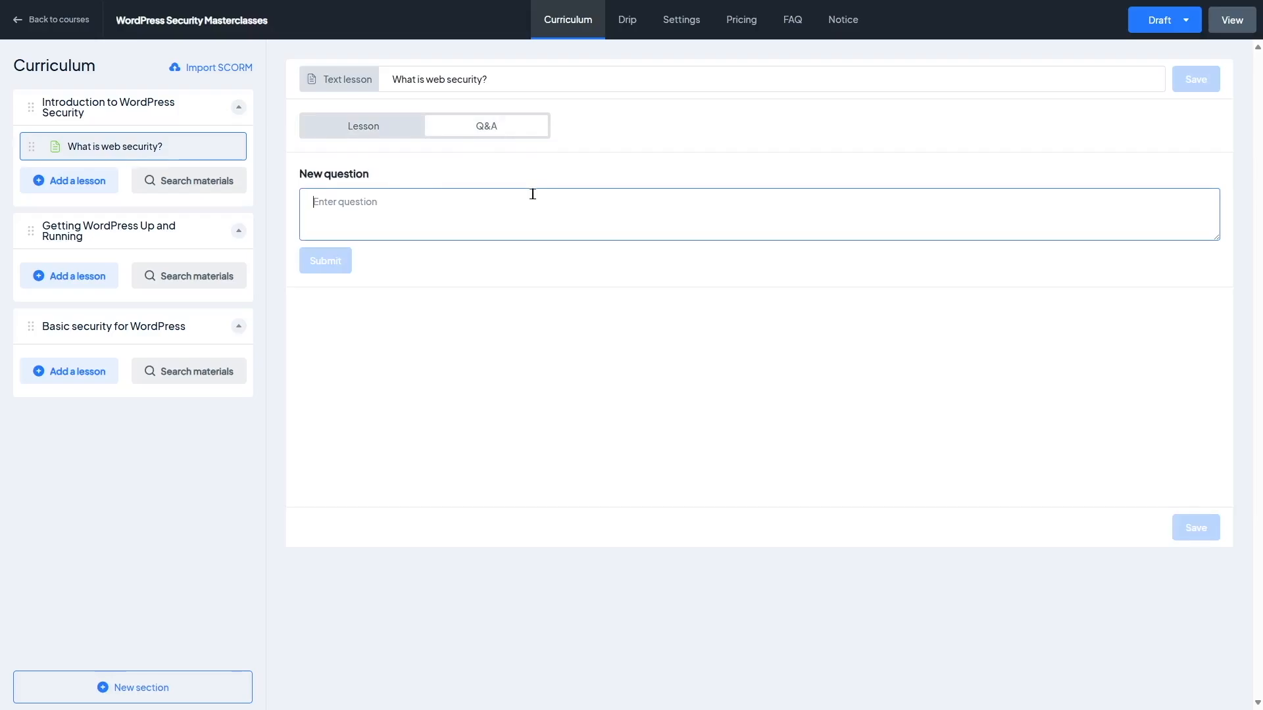
click(365, 130)
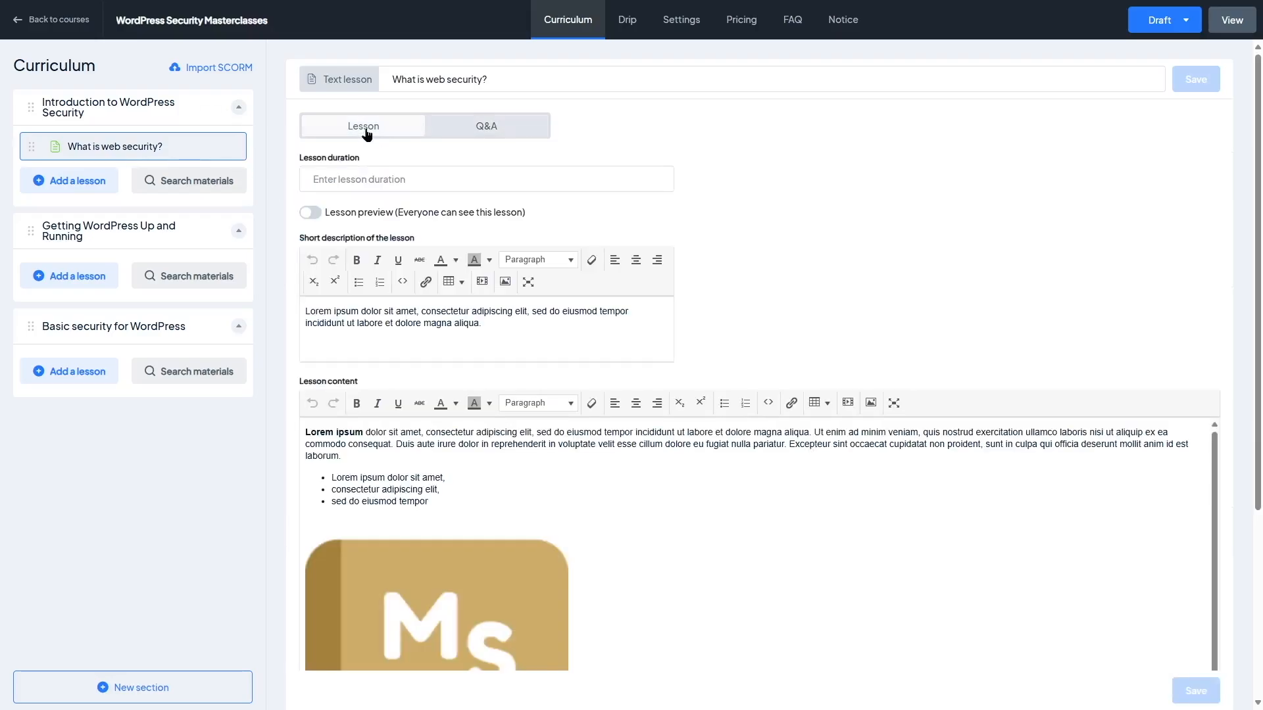
Step: Add a video lesson to the "Introduction to WordPress Security" section with YouTube as its source type
click(109, 188)
click(74, 183)
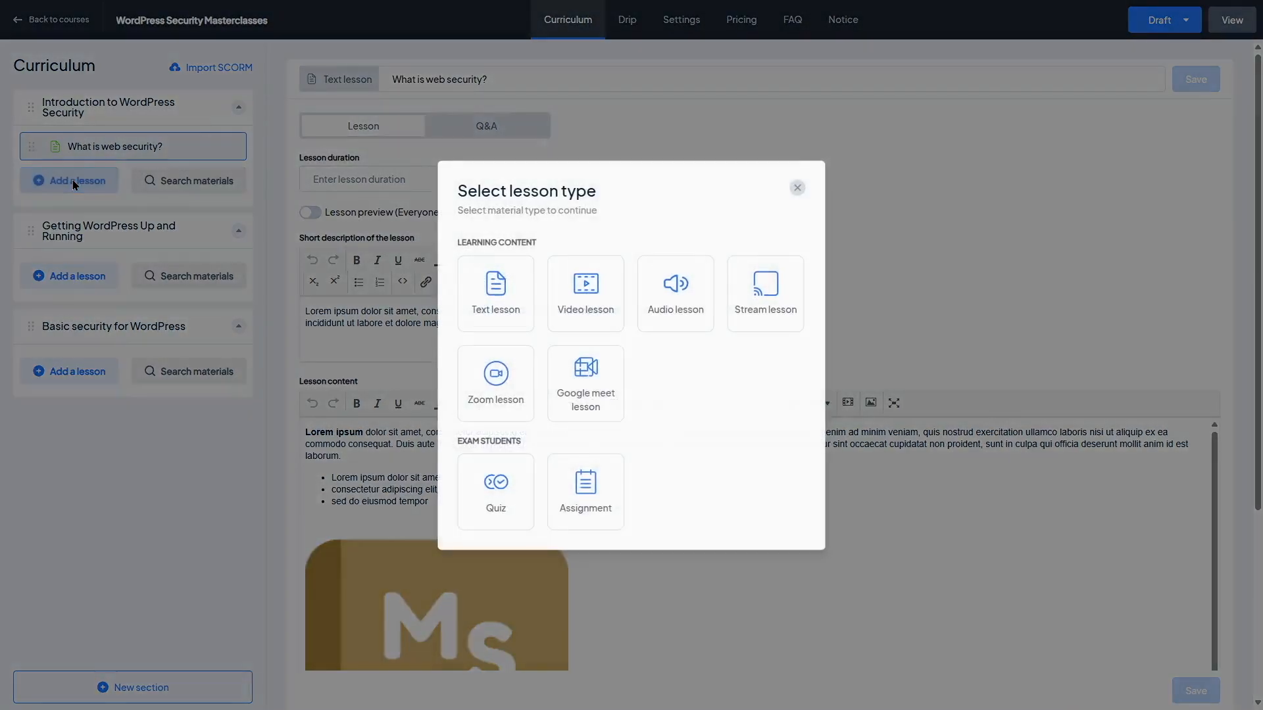
click(589, 296)
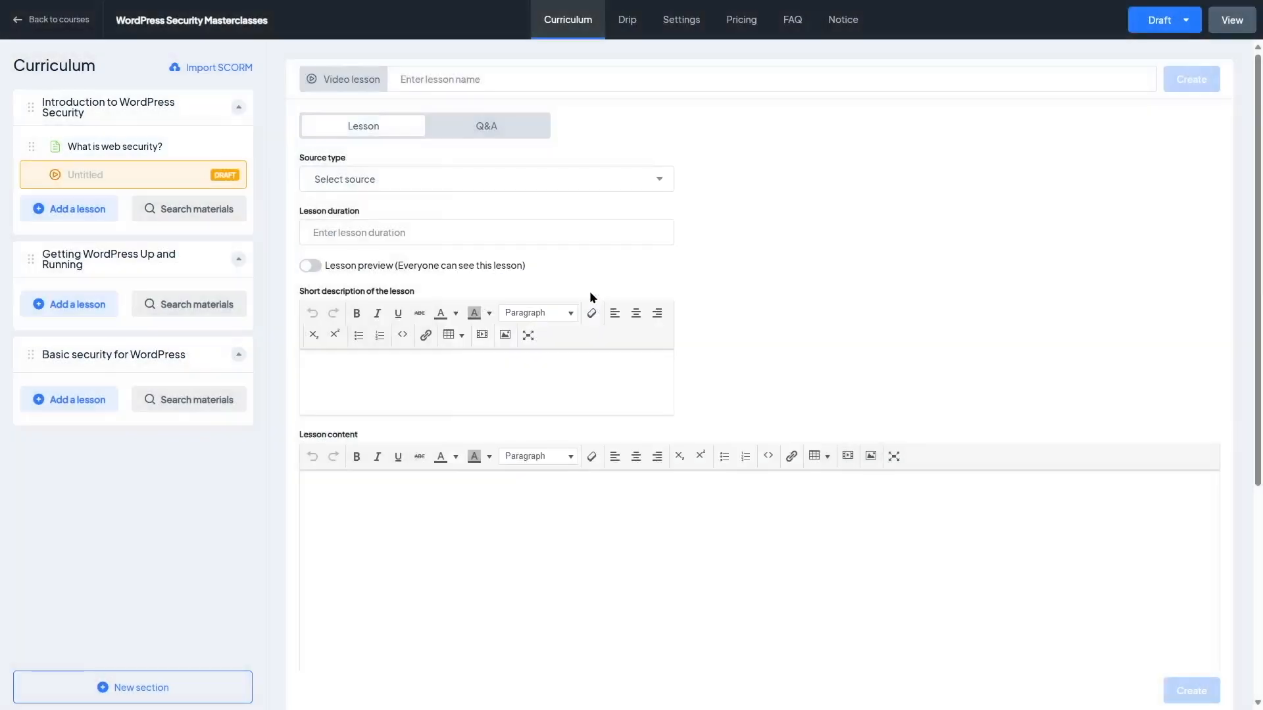
click(392, 188)
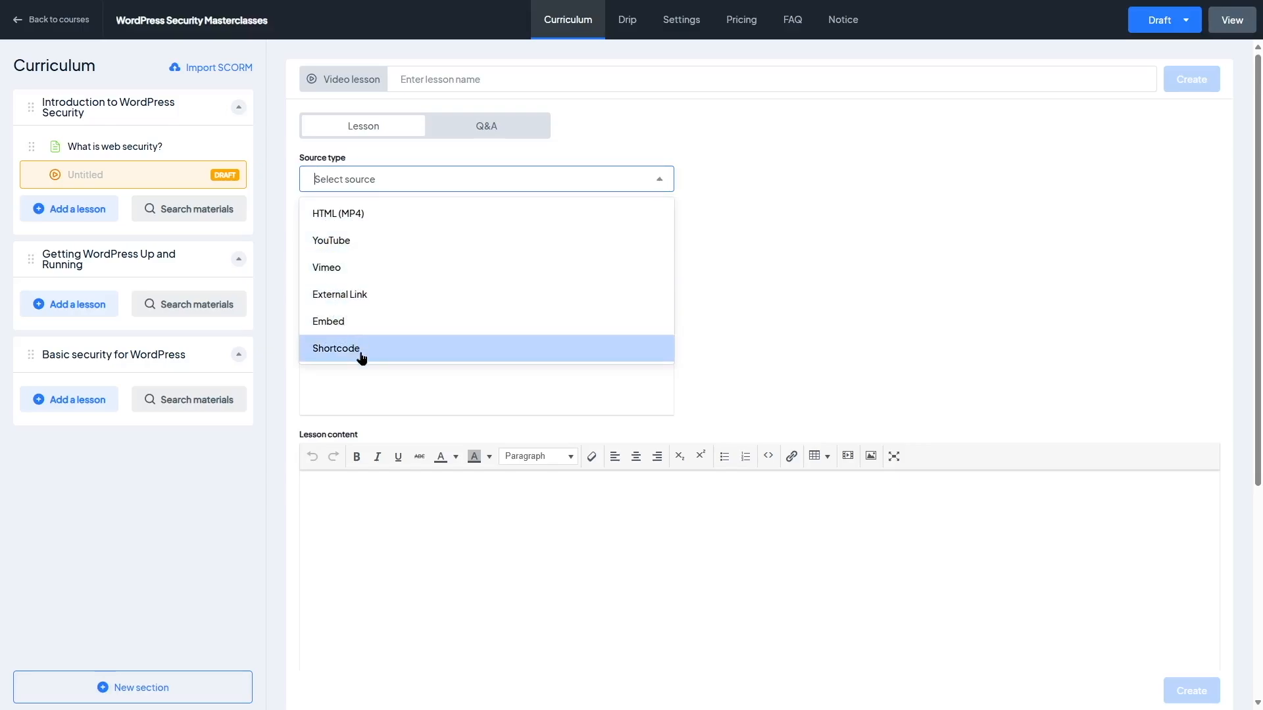
click(343, 241)
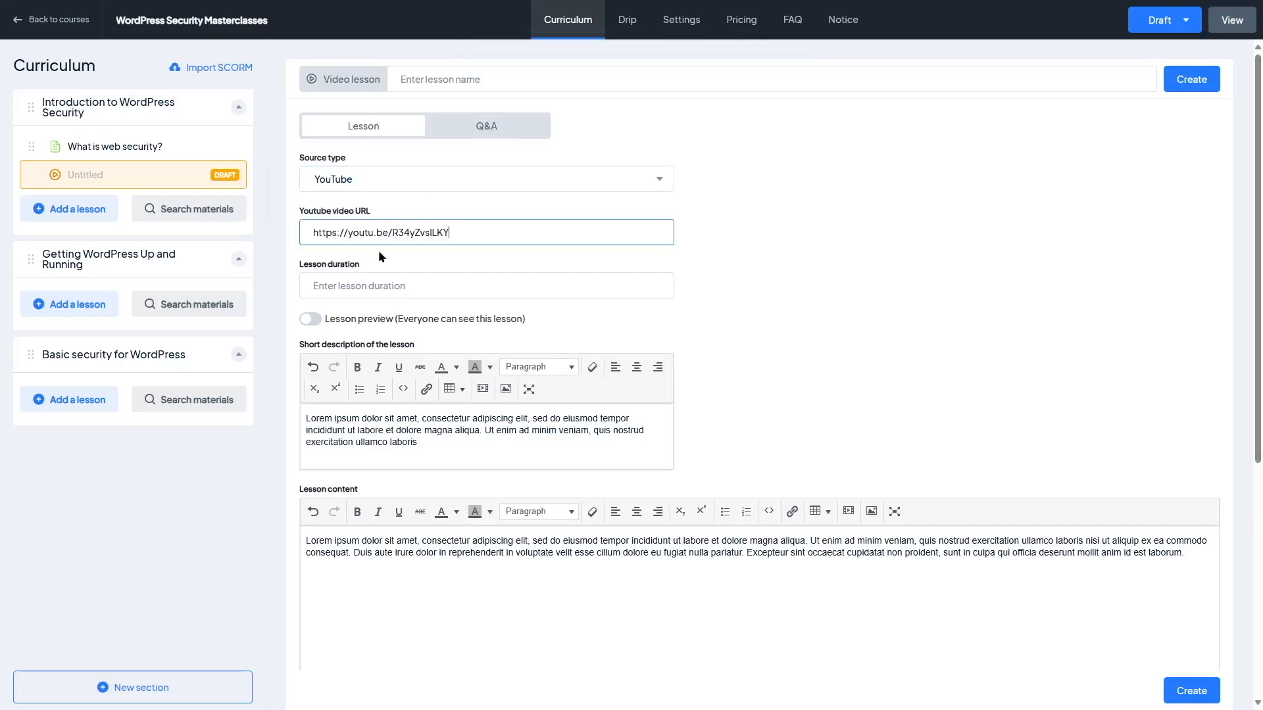
Step: Set the video lesson's duration to 1:58 and create the lesson "Your WordPress admin username and password"
click(373, 283)
text(1)
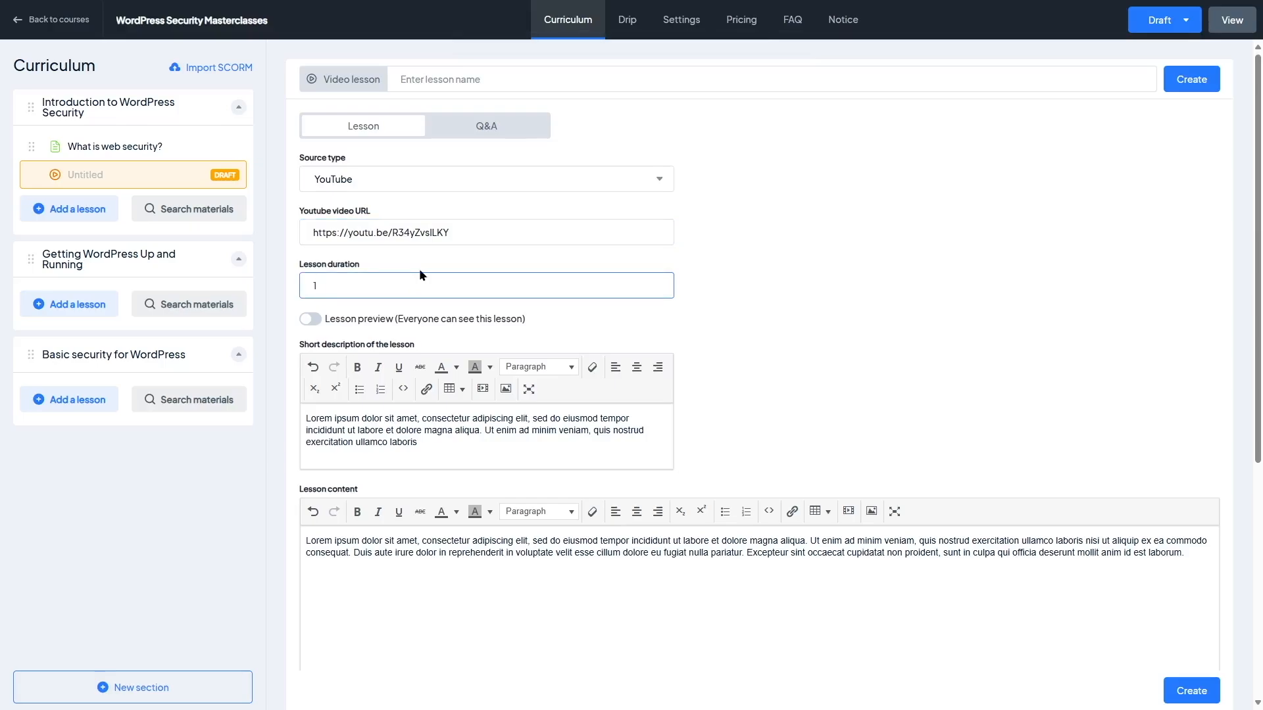
text(:58)
scroll(499, 528, down, 6)
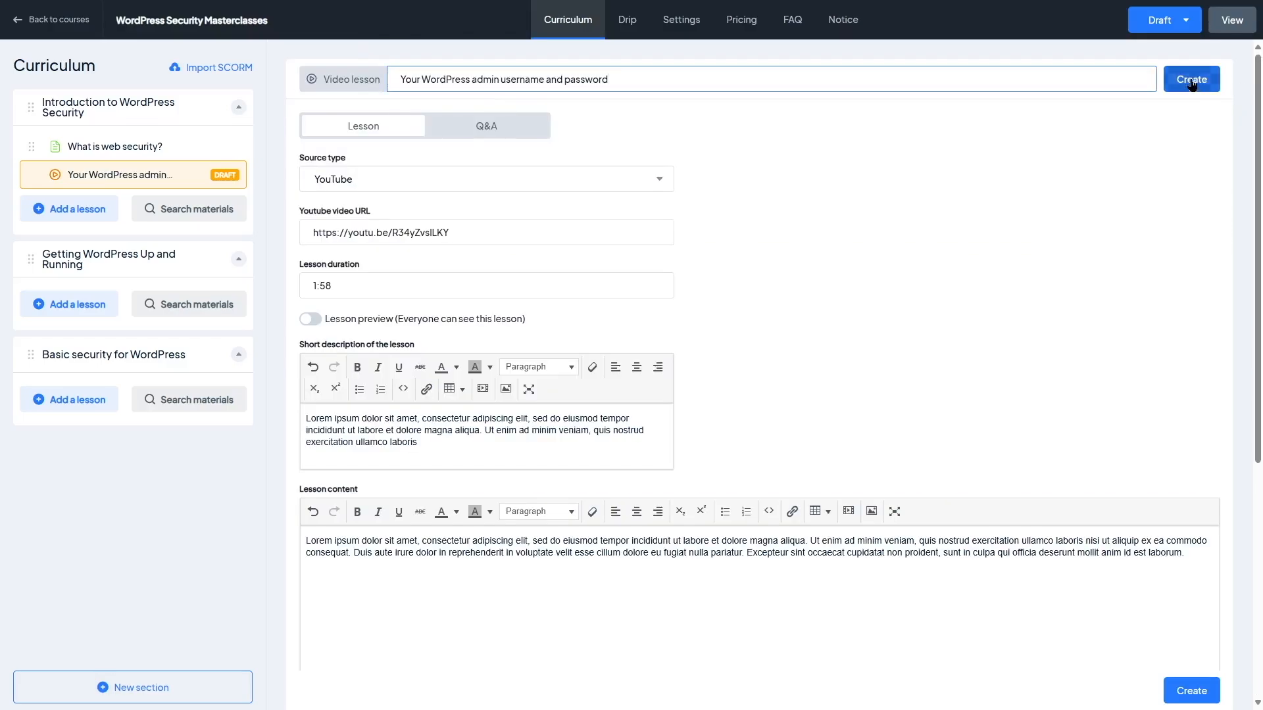
click(1191, 81)
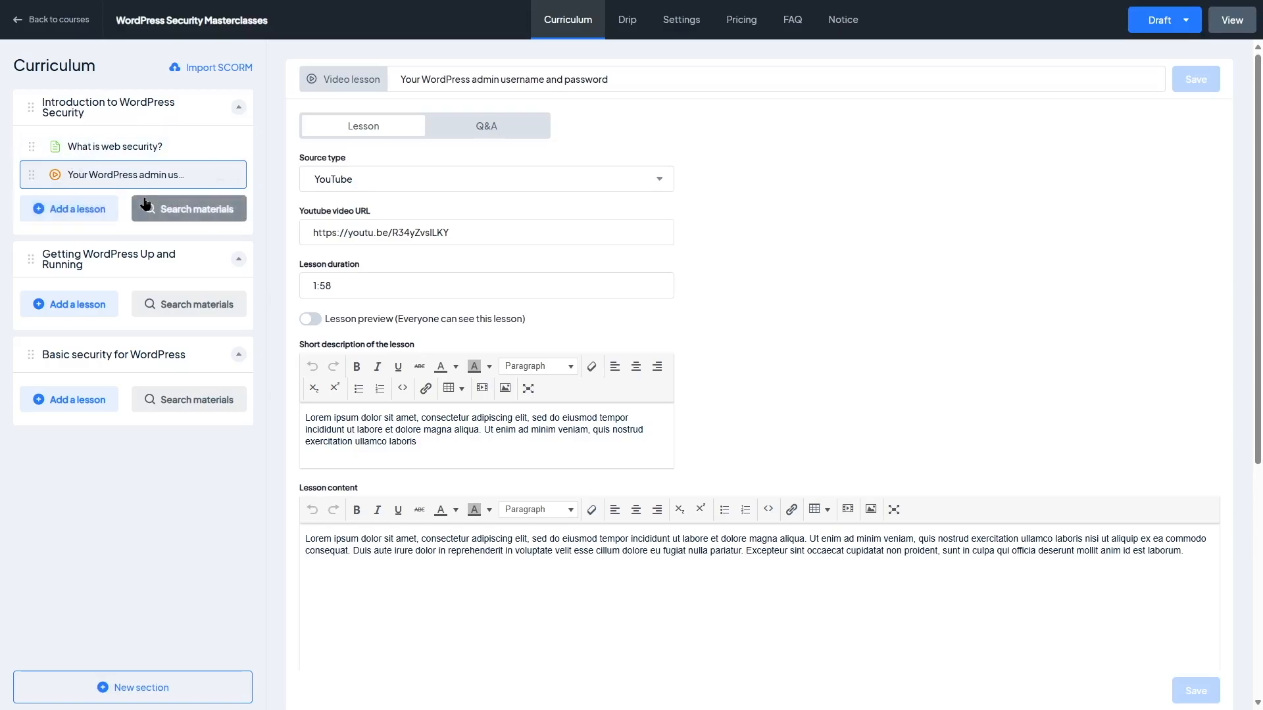
Step: Add an audio lesson to the "Introduction to WordPress Security" section with External Link as its source type
click(86, 216)
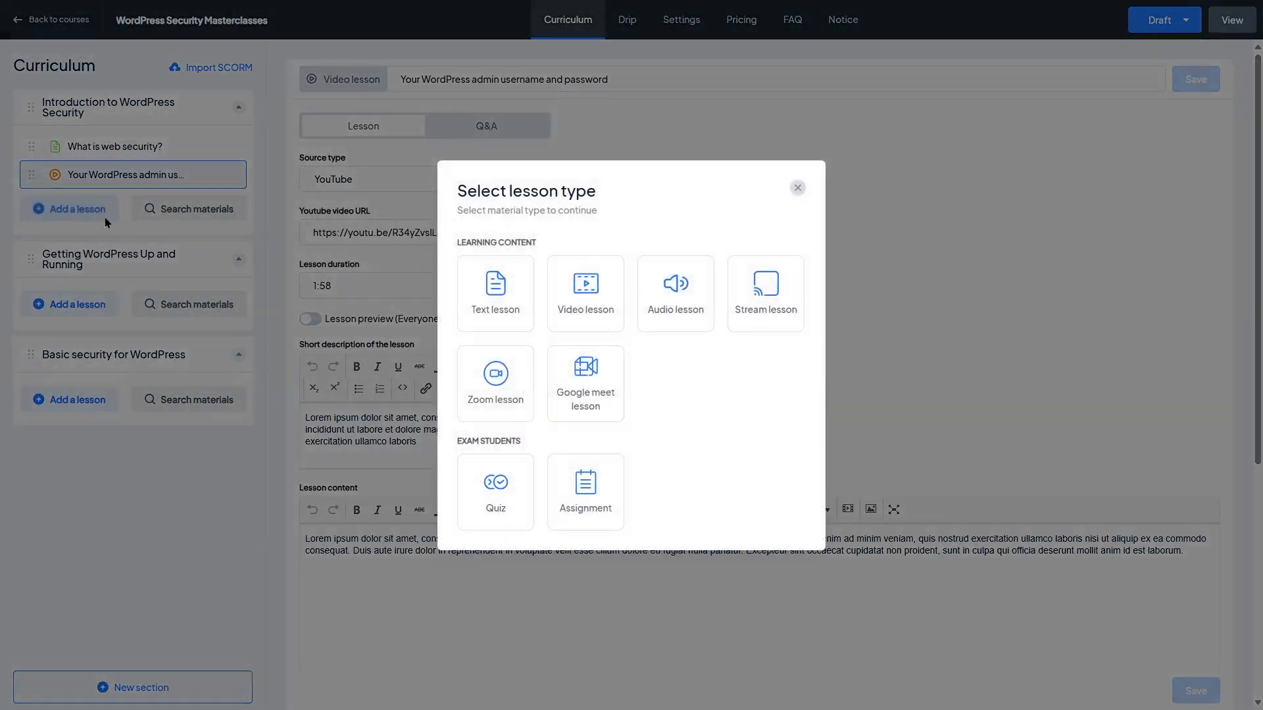
click(666, 323)
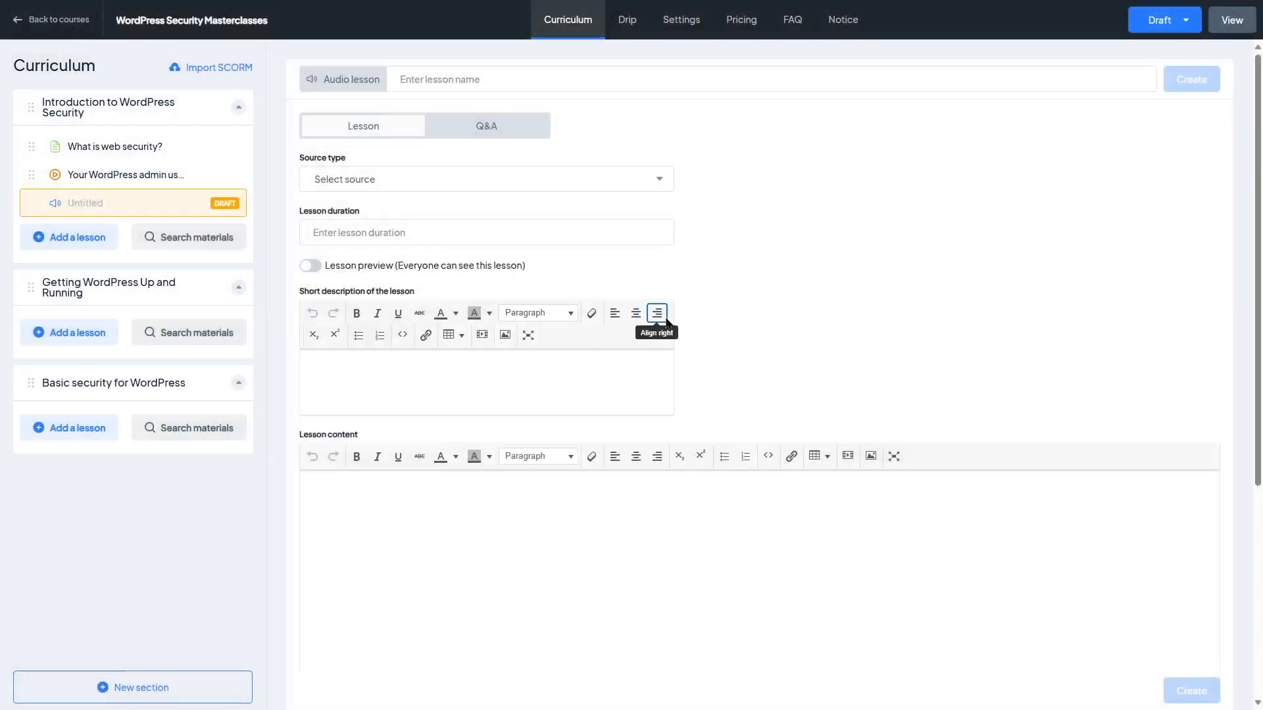
click(451, 184)
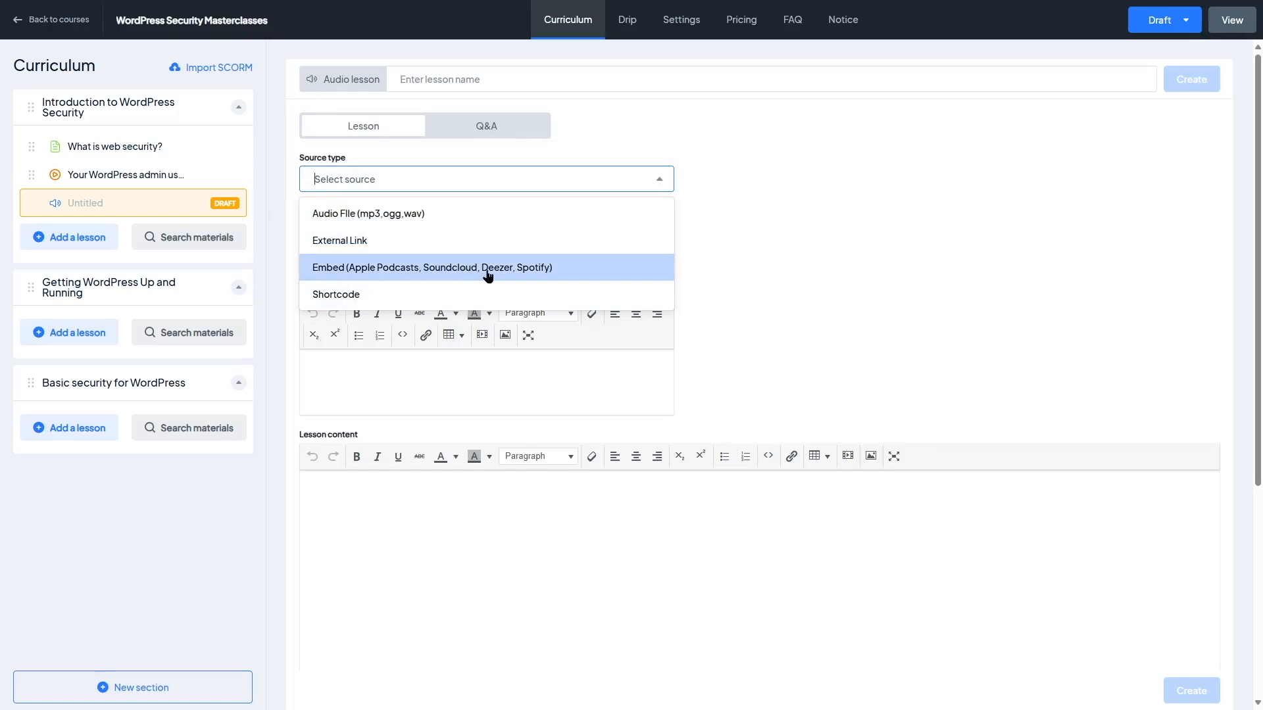
click(380, 241)
click(356, 228)
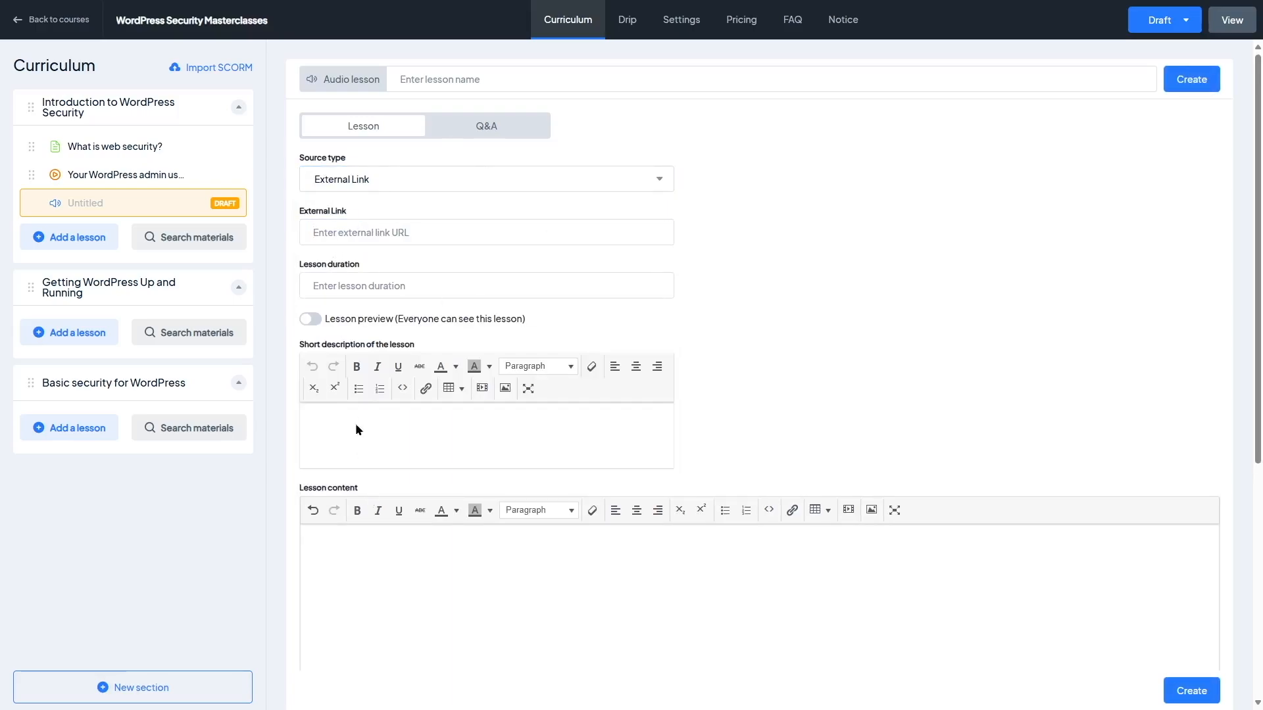
scroll(377, 536, down, 5)
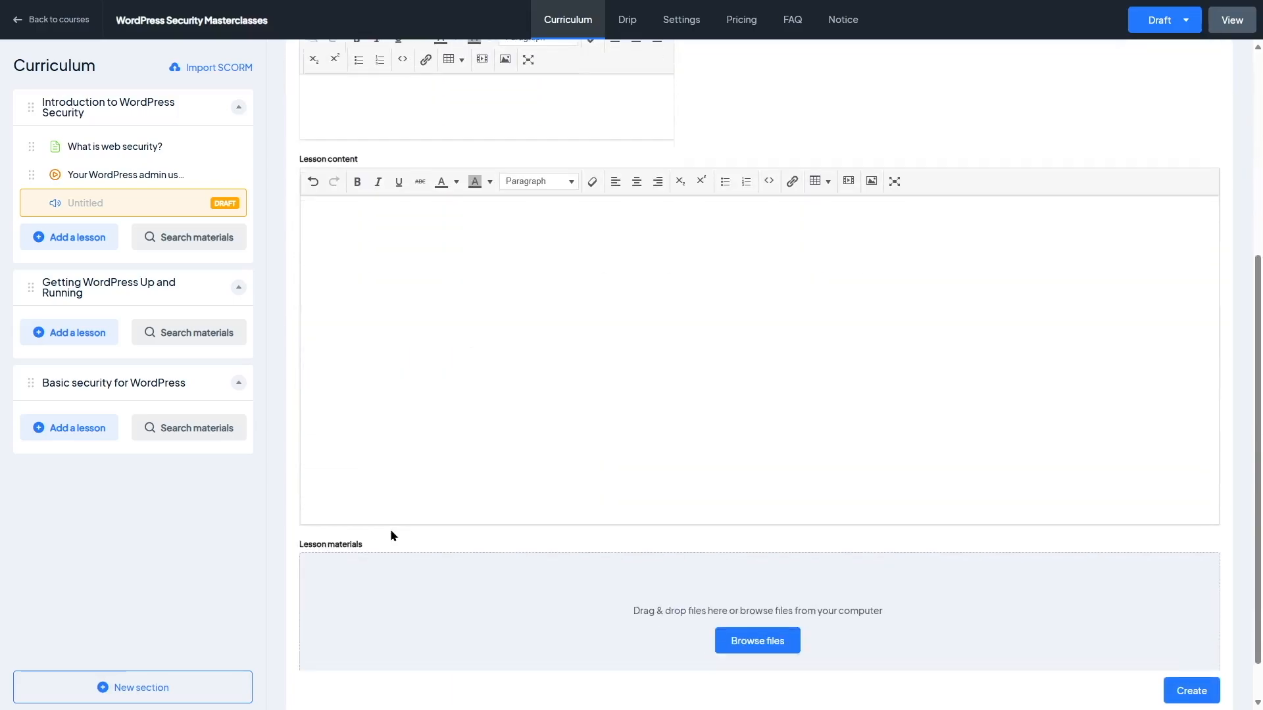
scroll(765, 583, up, 1)
scroll(763, 579, up, 5)
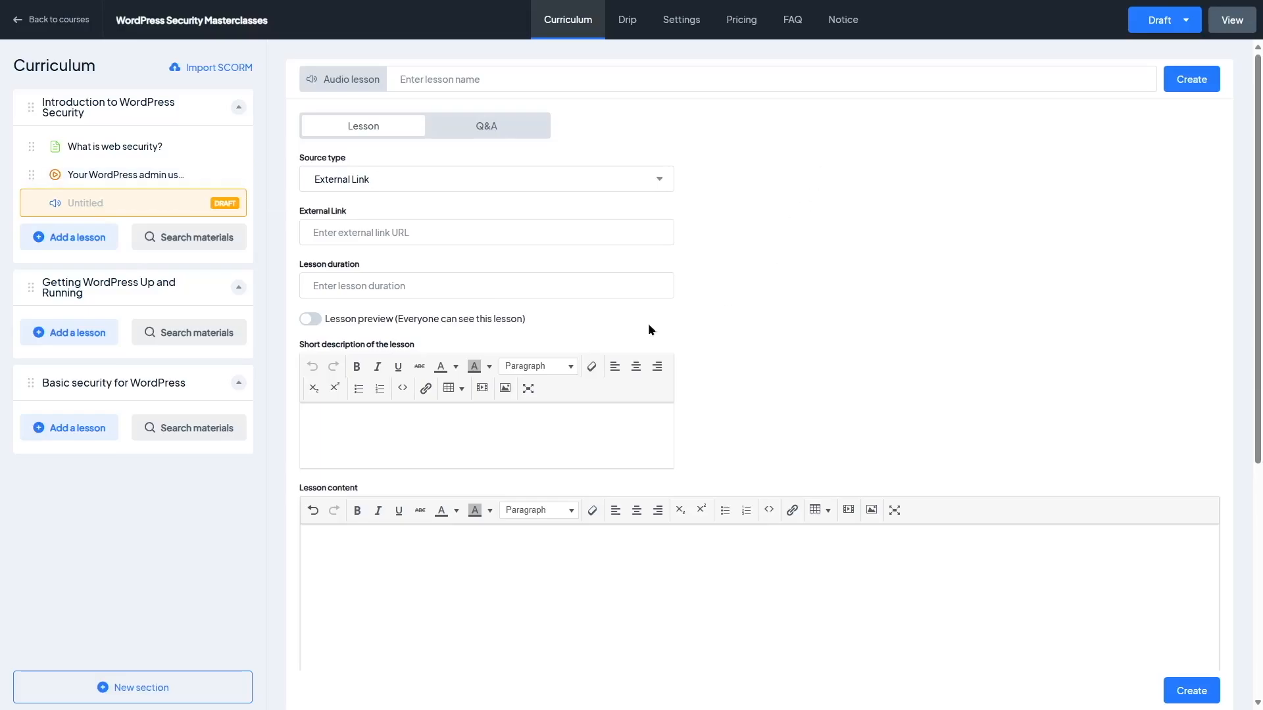
Step: Discard the untitled audio lesson by returning to the admin username and password video lesson, and view the available lesson types
click(99, 173)
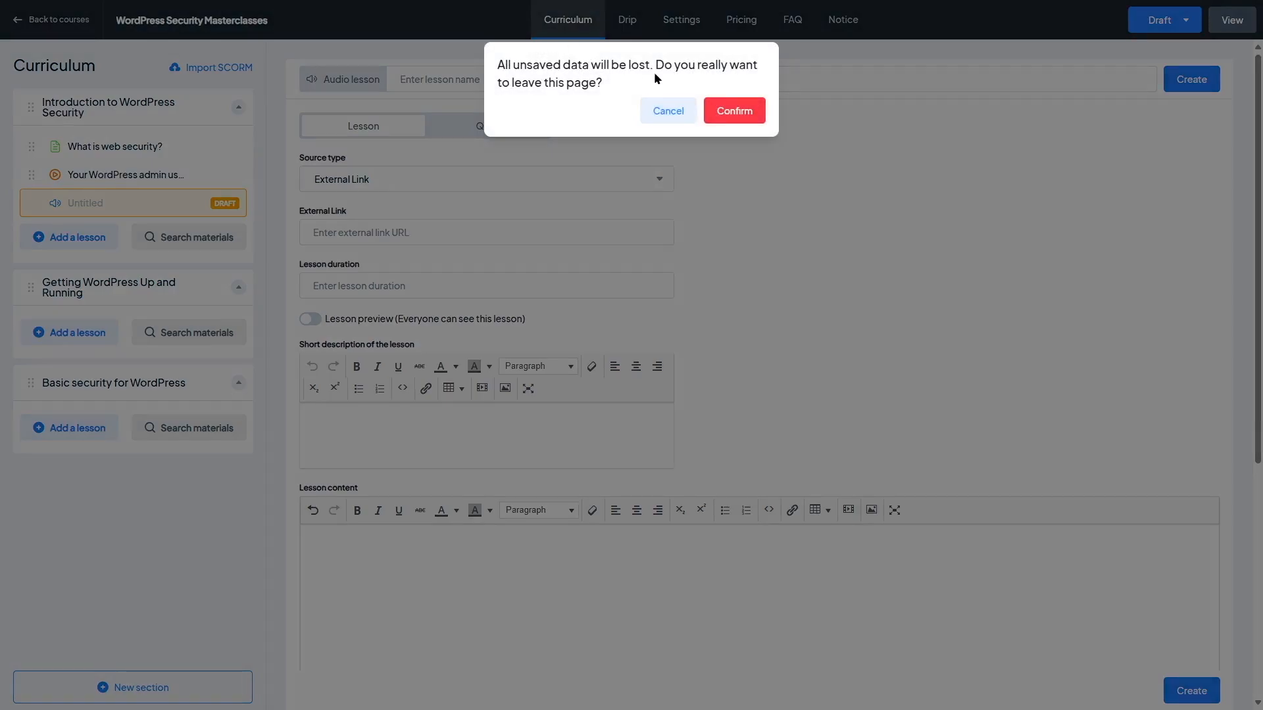
click(730, 113)
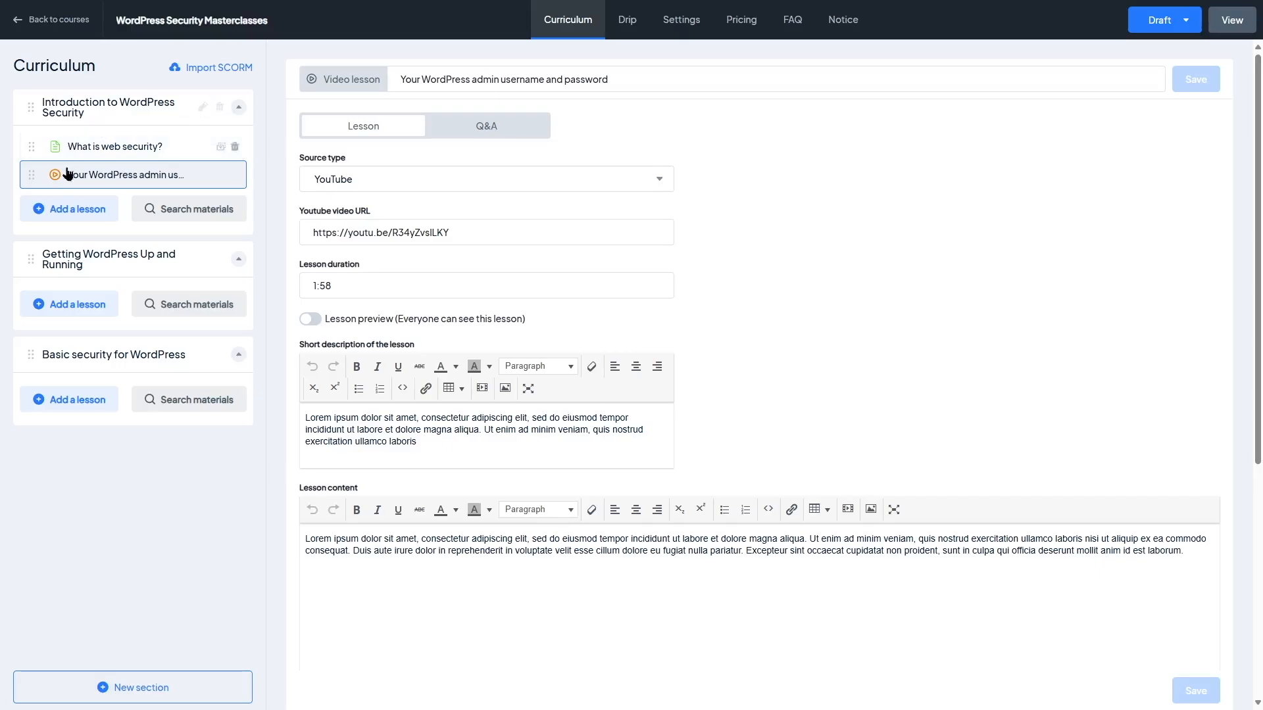
click(92, 208)
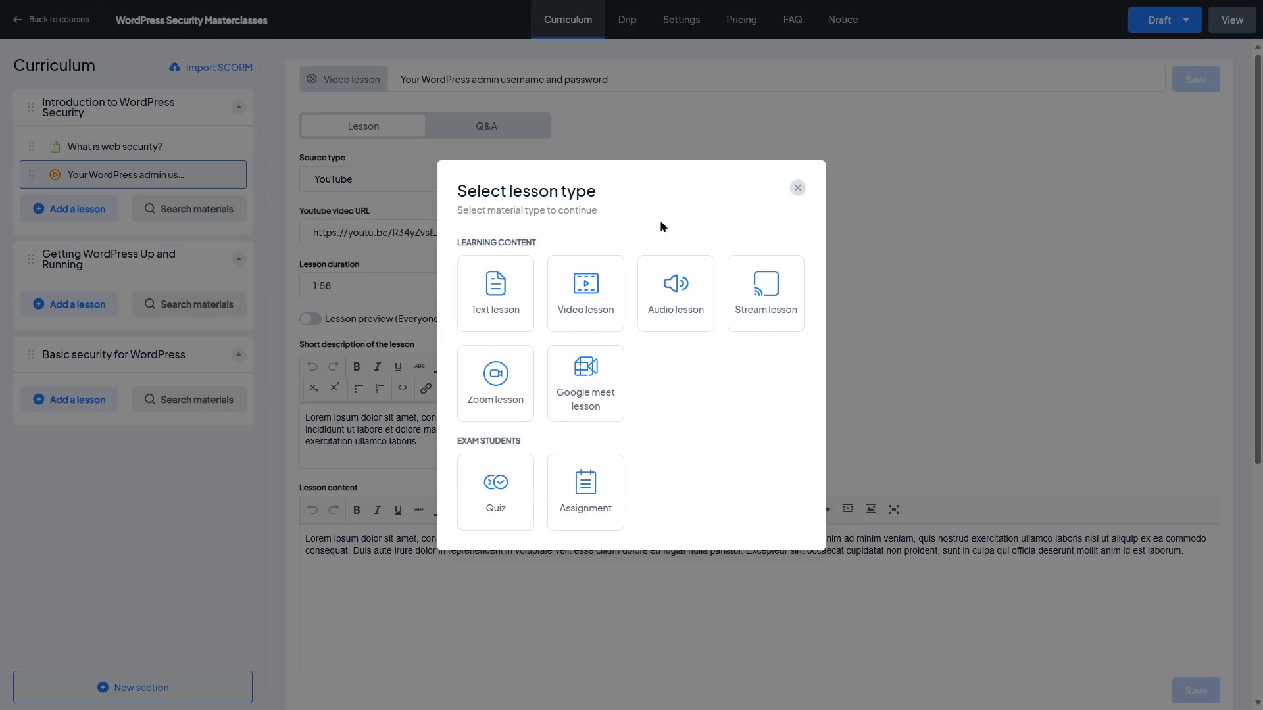
click(797, 188)
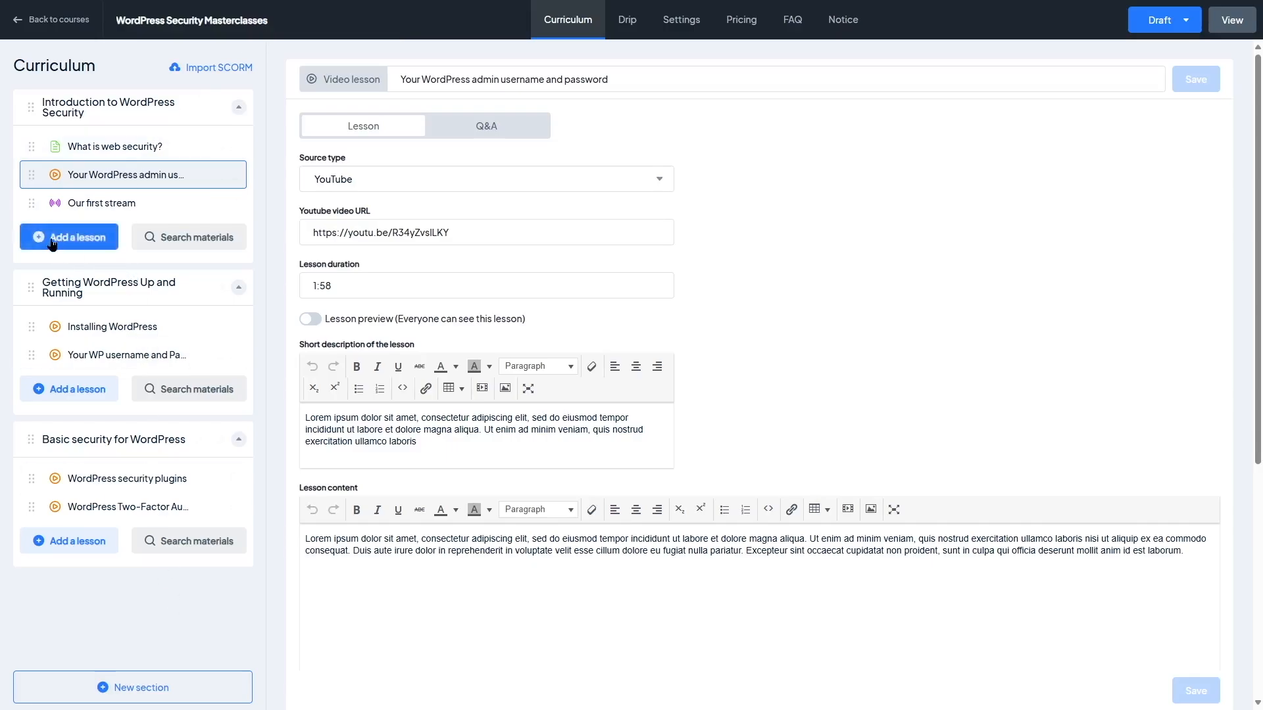
Step: Add a quiz named "Section 1 Quiz" to the "Introduction to WordPress Security" section
click(76, 242)
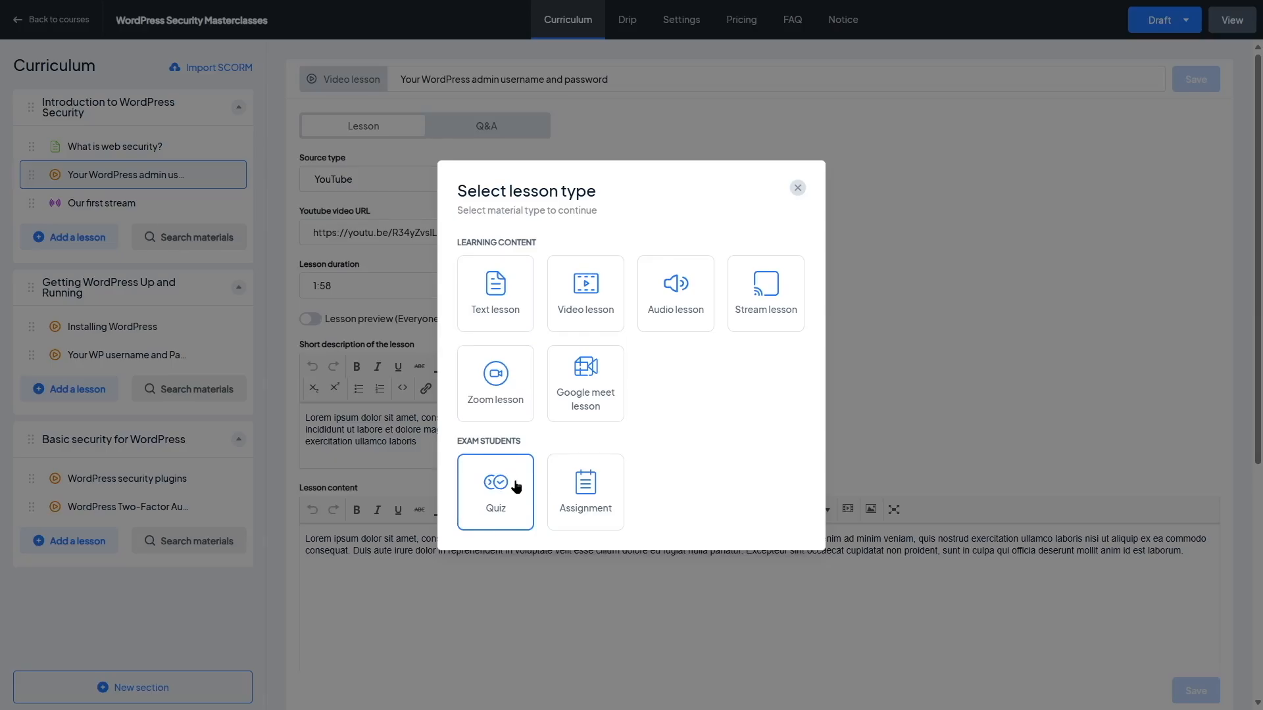
click(485, 496)
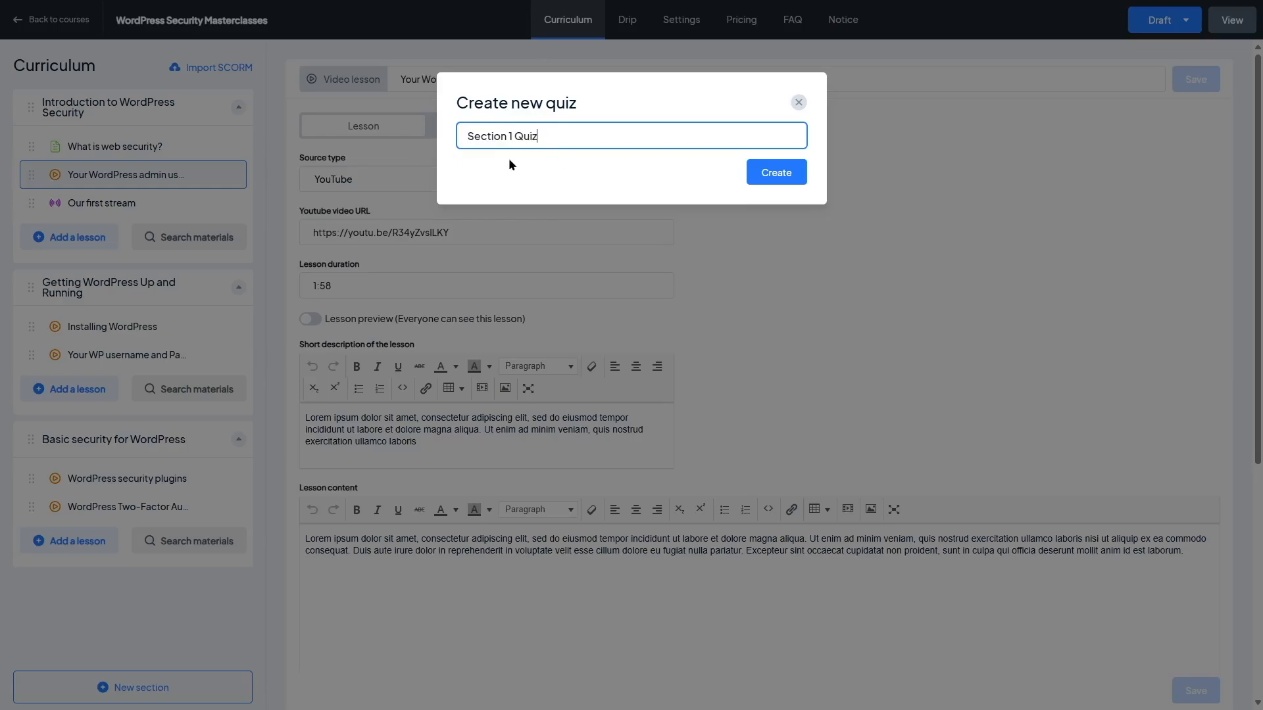
click(766, 171)
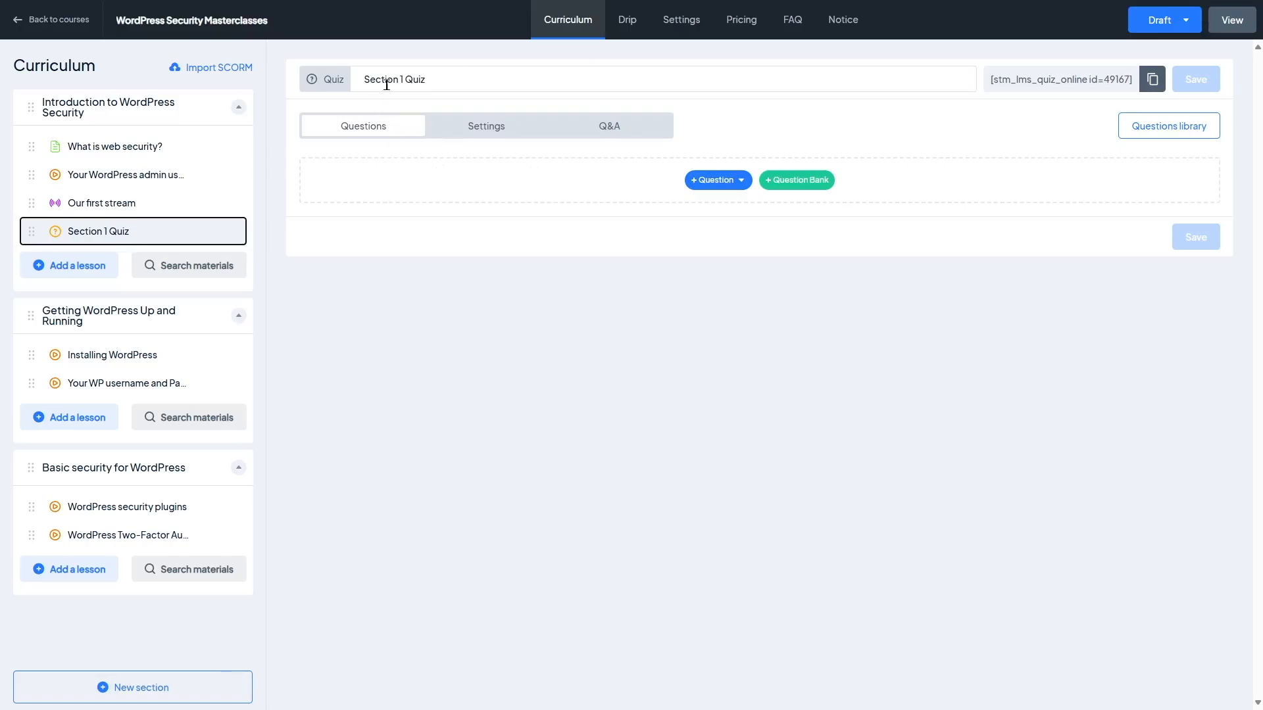
drag(488, 82, 358, 82)
click(536, 78)
click(432, 144)
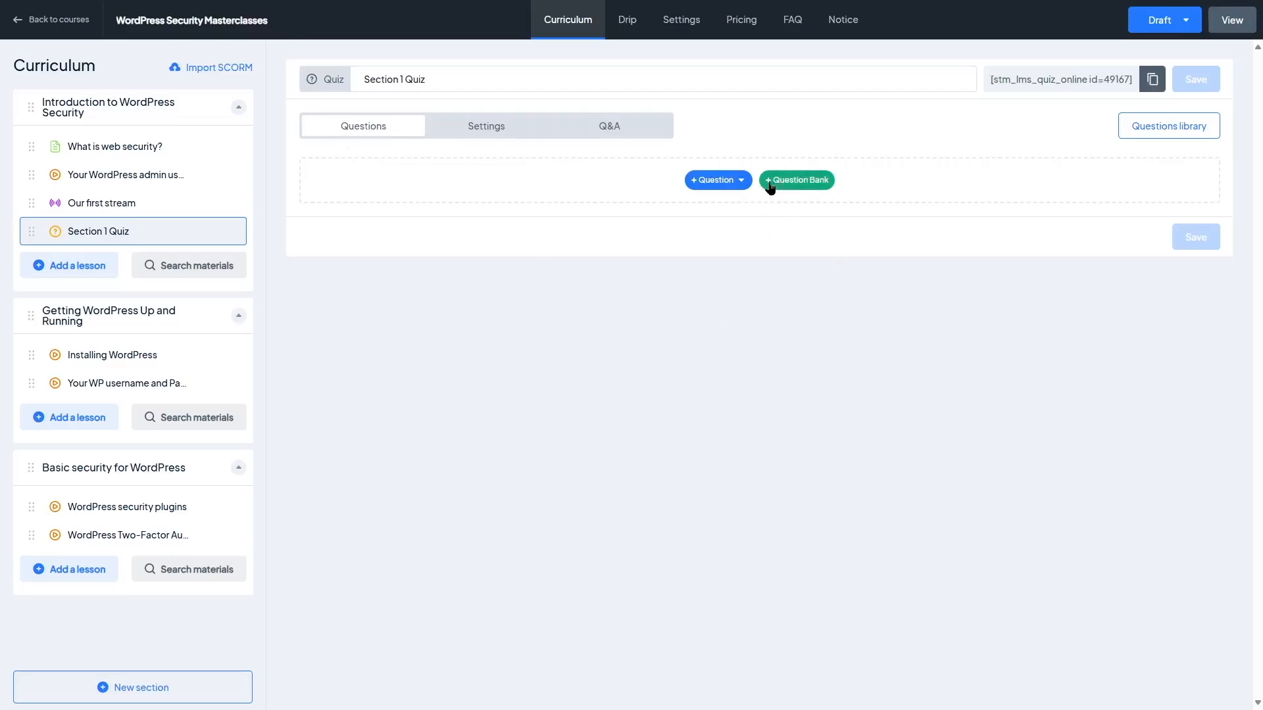
Step: Add the single choice question "What user role in WordPress has the highest privilege?" and view its media type options
click(726, 186)
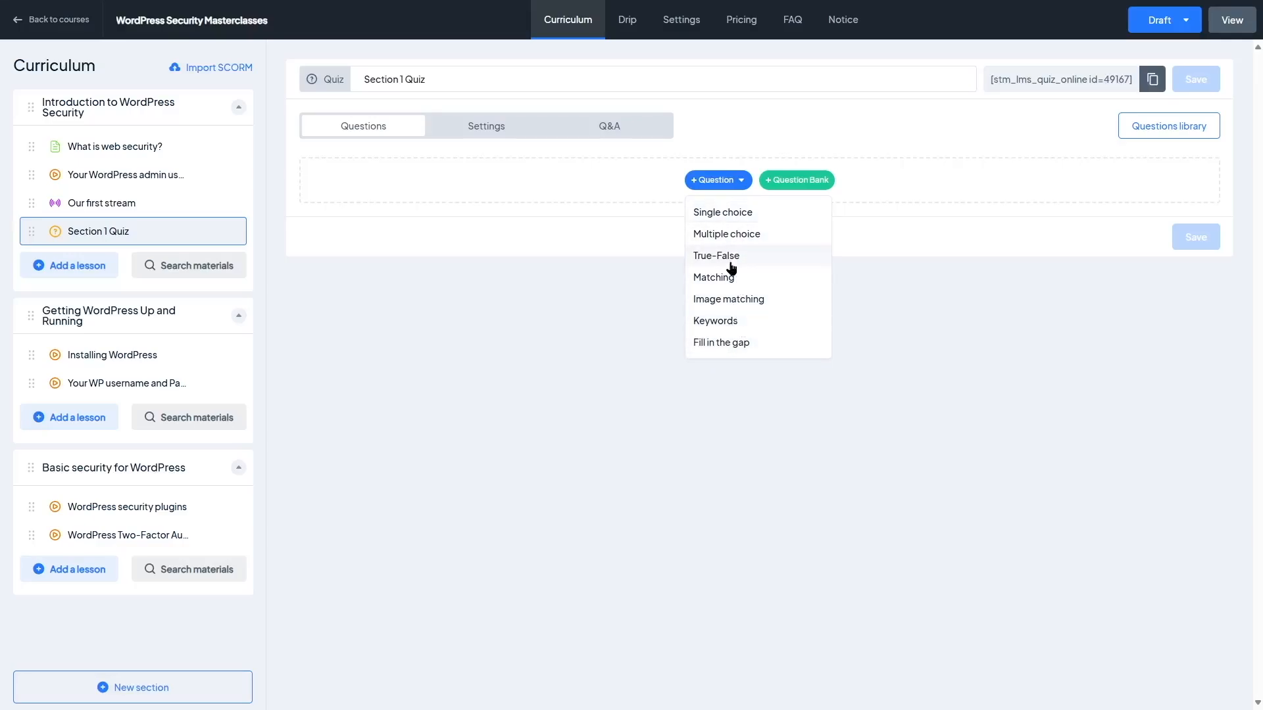
click(724, 214)
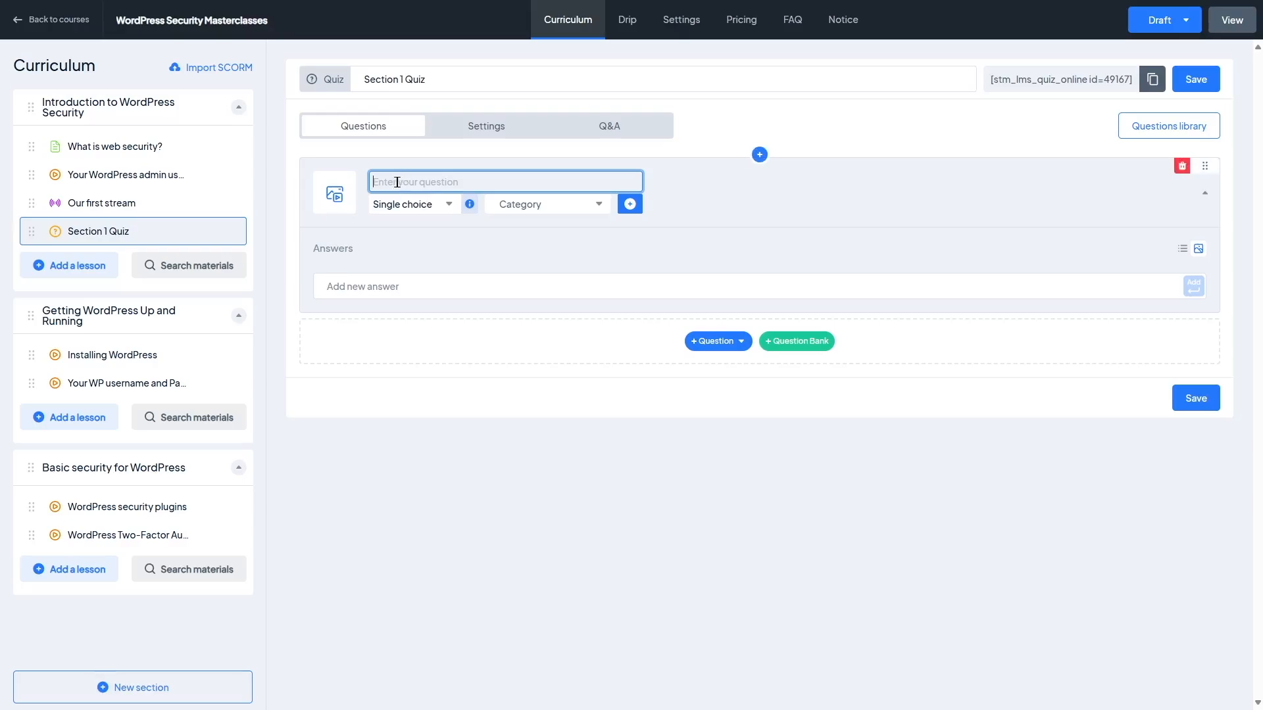
text(What user role in WordPress has the highest privilege?)
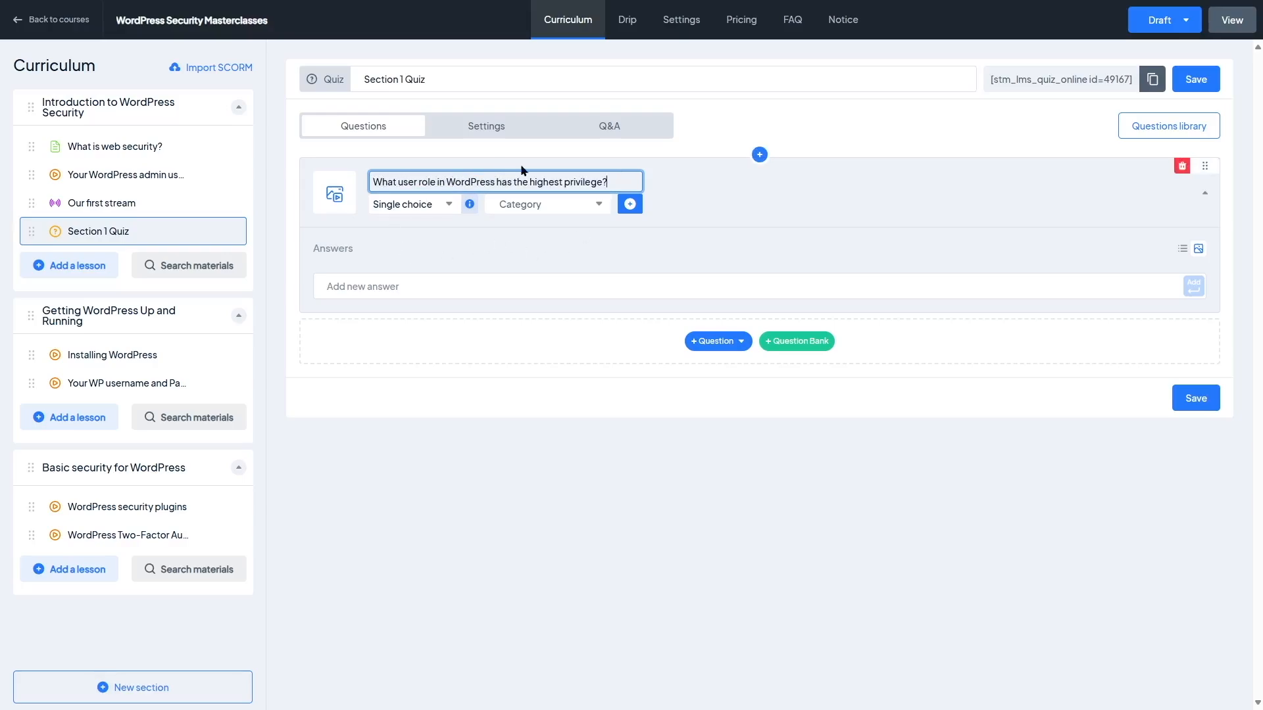
click(339, 200)
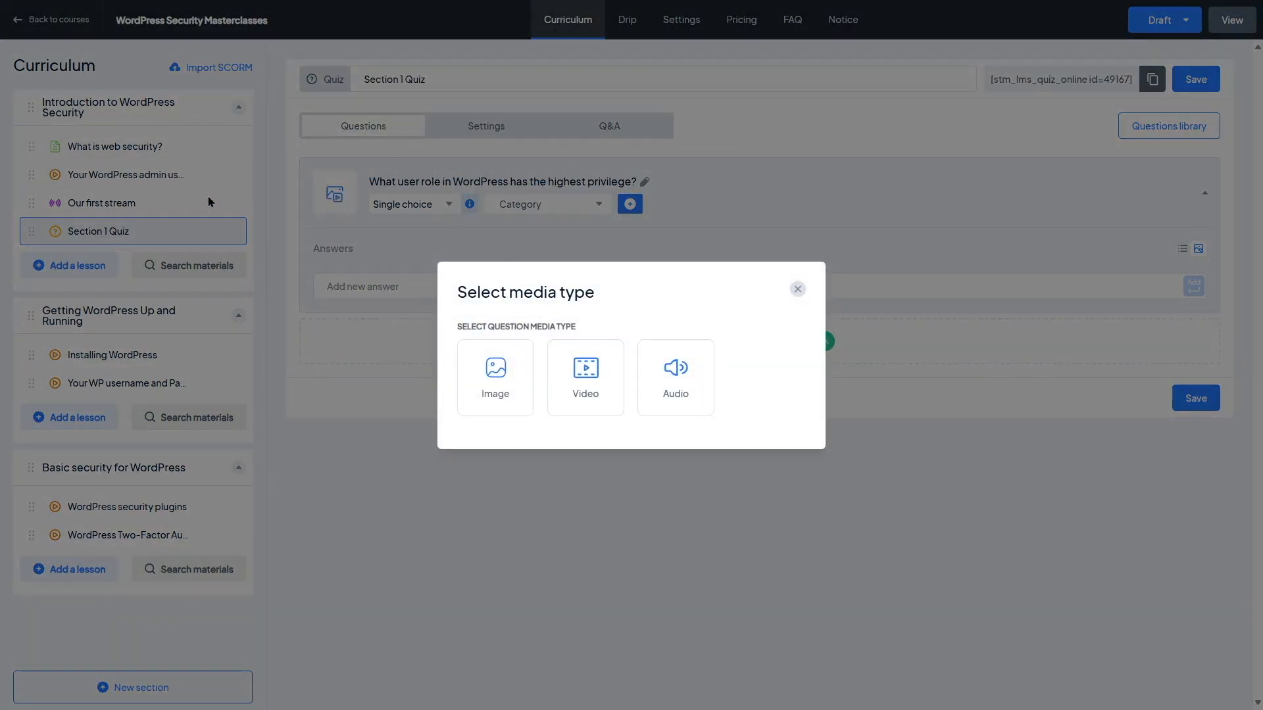
click(797, 289)
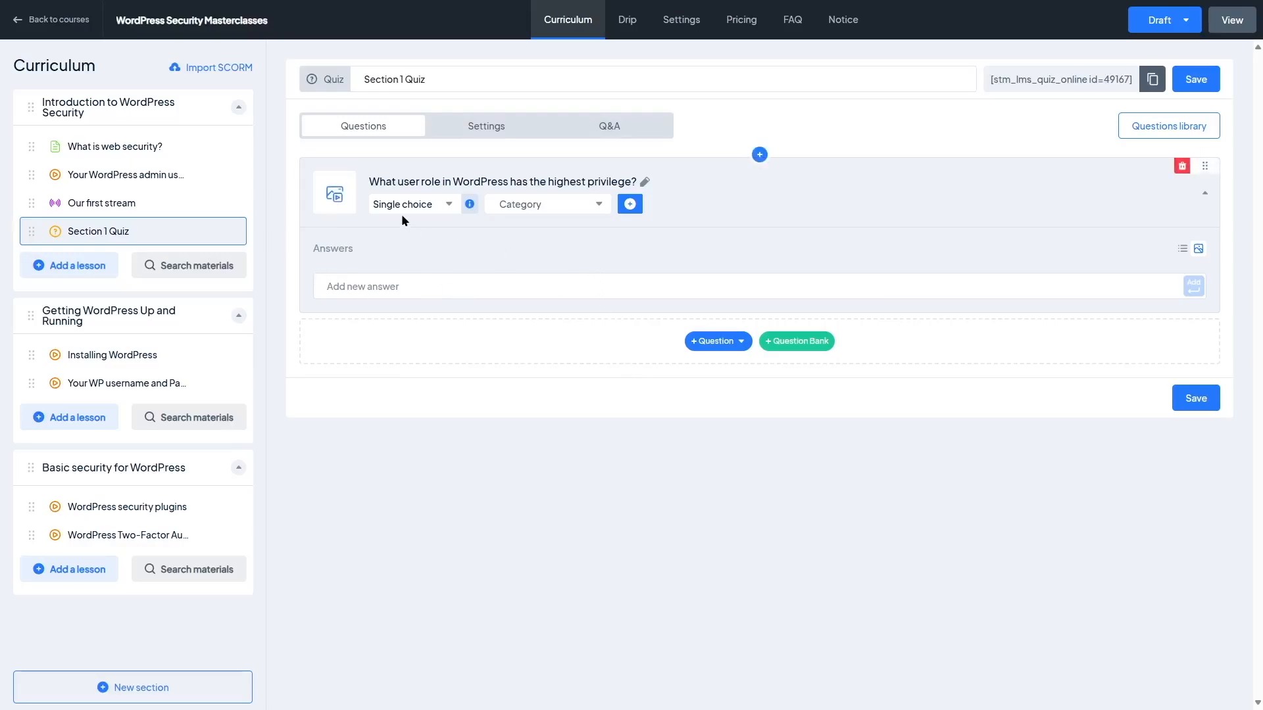
Step: Look over the question types and assign the user role question to the Development category
click(445, 206)
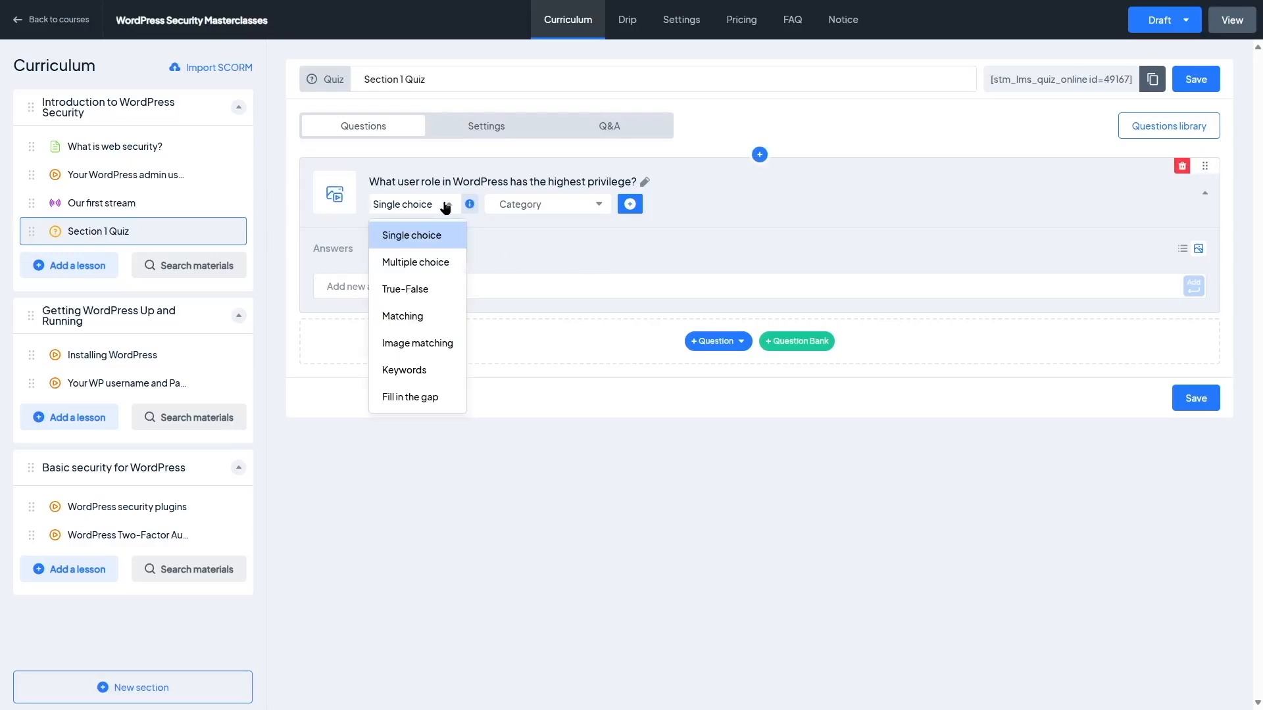
click(579, 203)
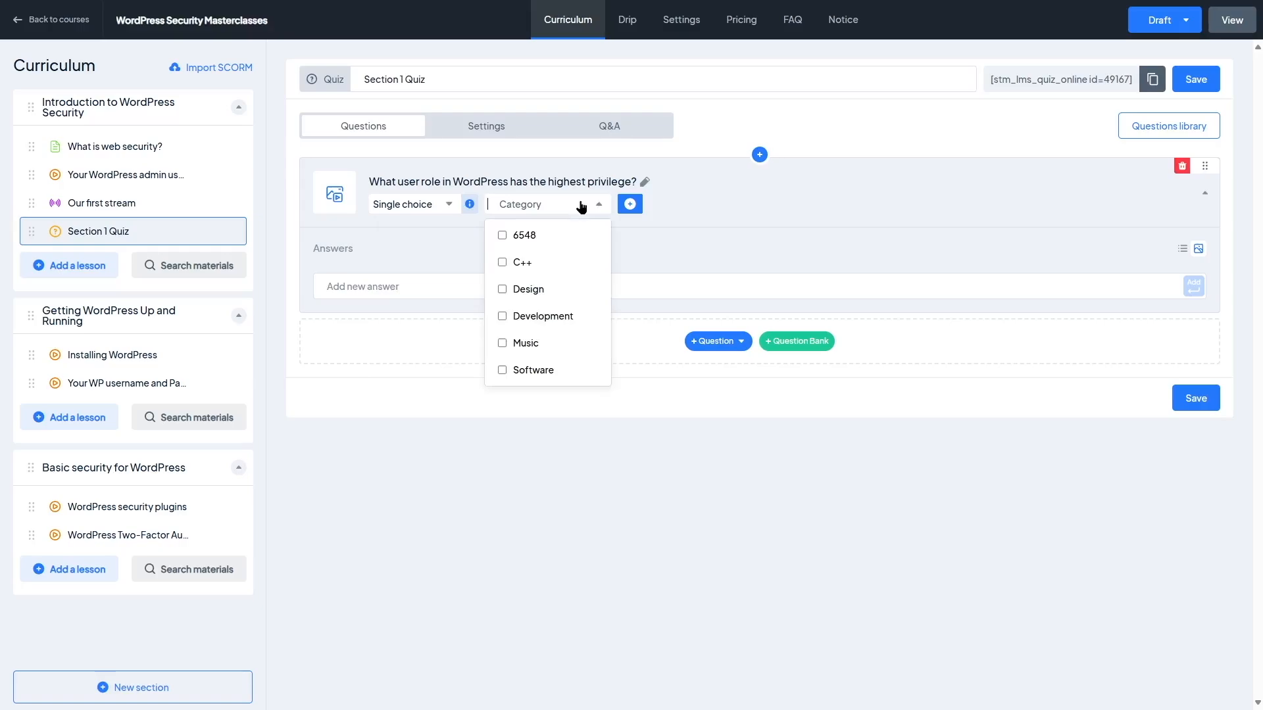
click(554, 326)
click(755, 261)
Step: Add the answers Author, Subscriber, Administrator and Editor, and mark Administrator as the correct one
click(384, 287)
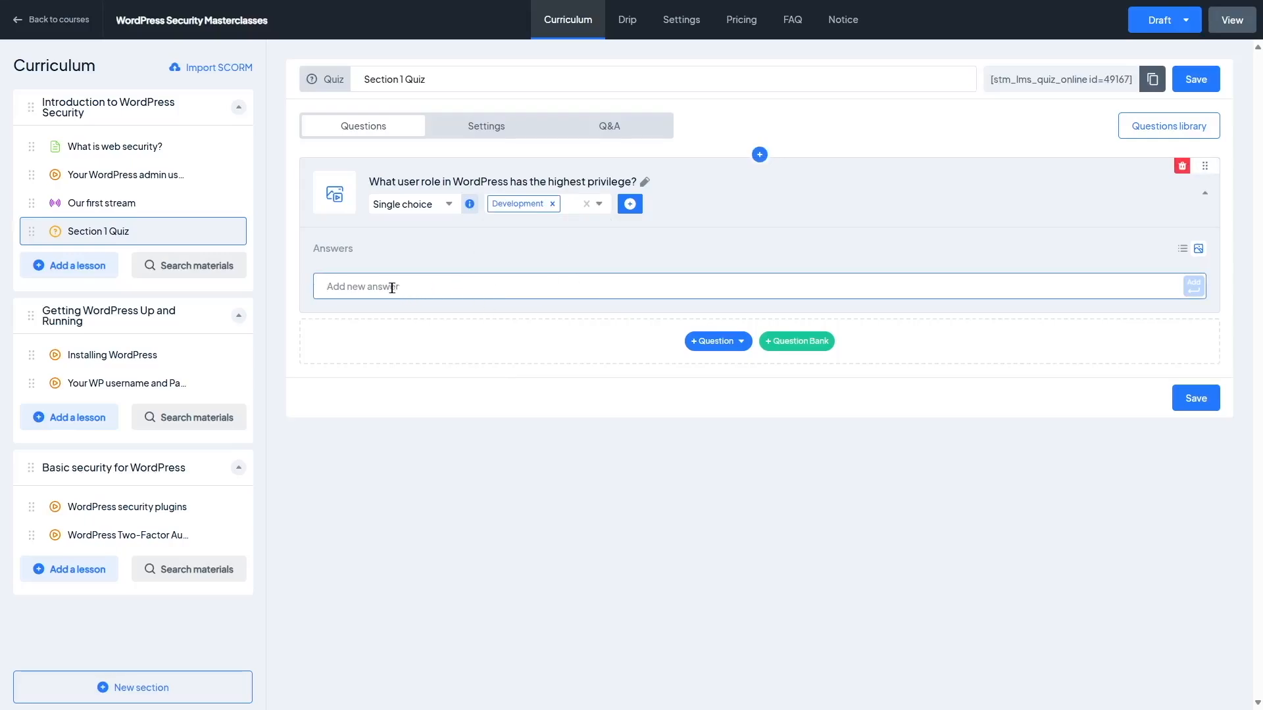
text(Author)
key(Return)
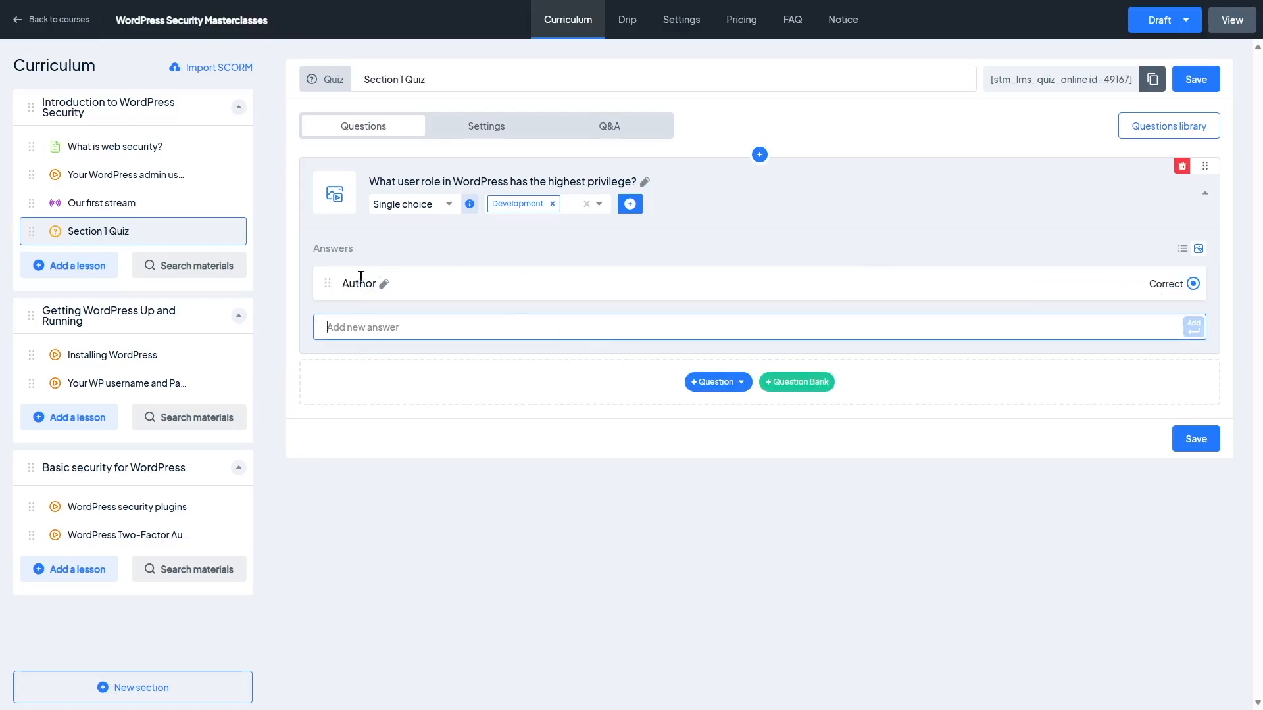
text(Subscriber)
key(Return)
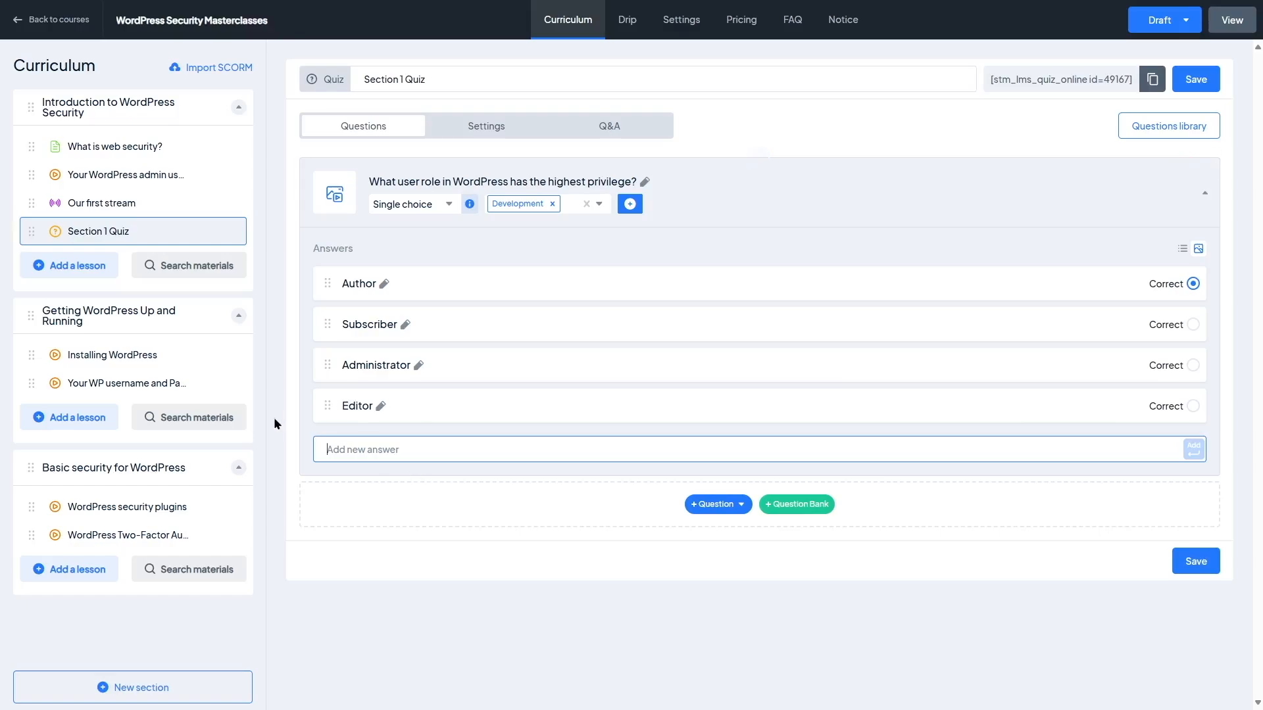
drag(328, 406, 316, 349)
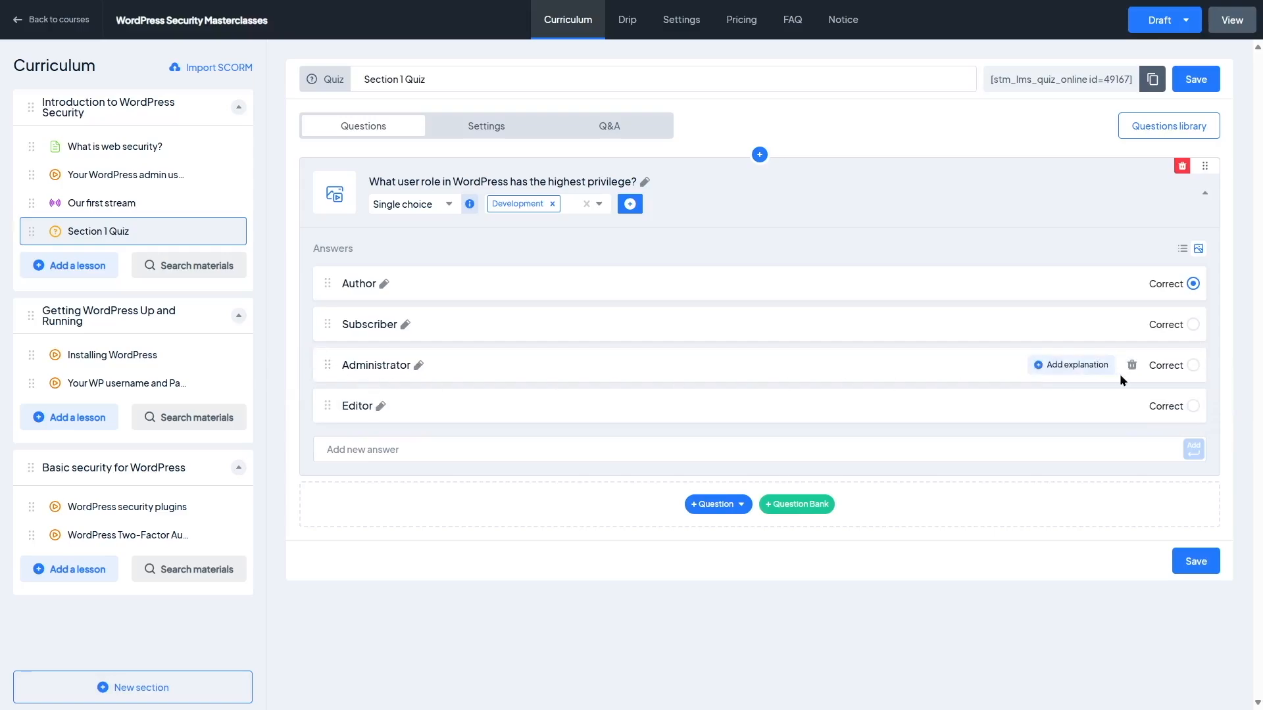
click(1193, 366)
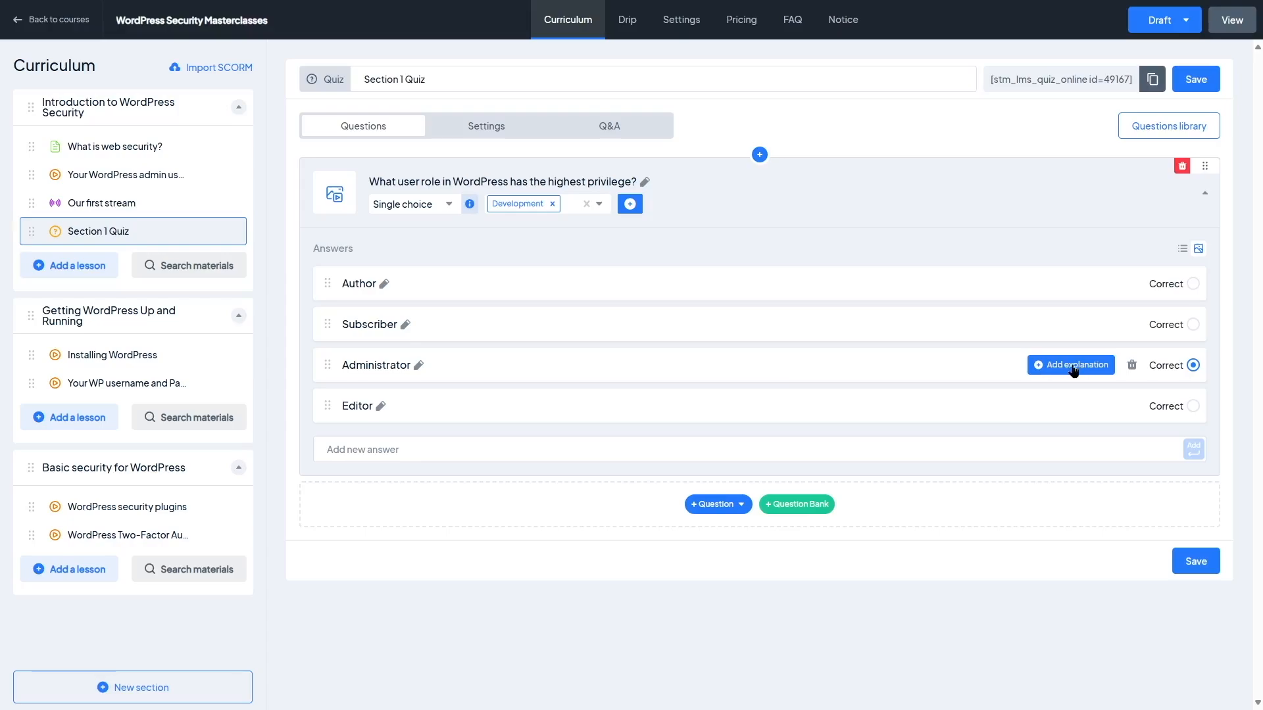
Step: Give the Administrator answer an explanation beginning "That's correct! Administrator or Admins have"
click(1073, 366)
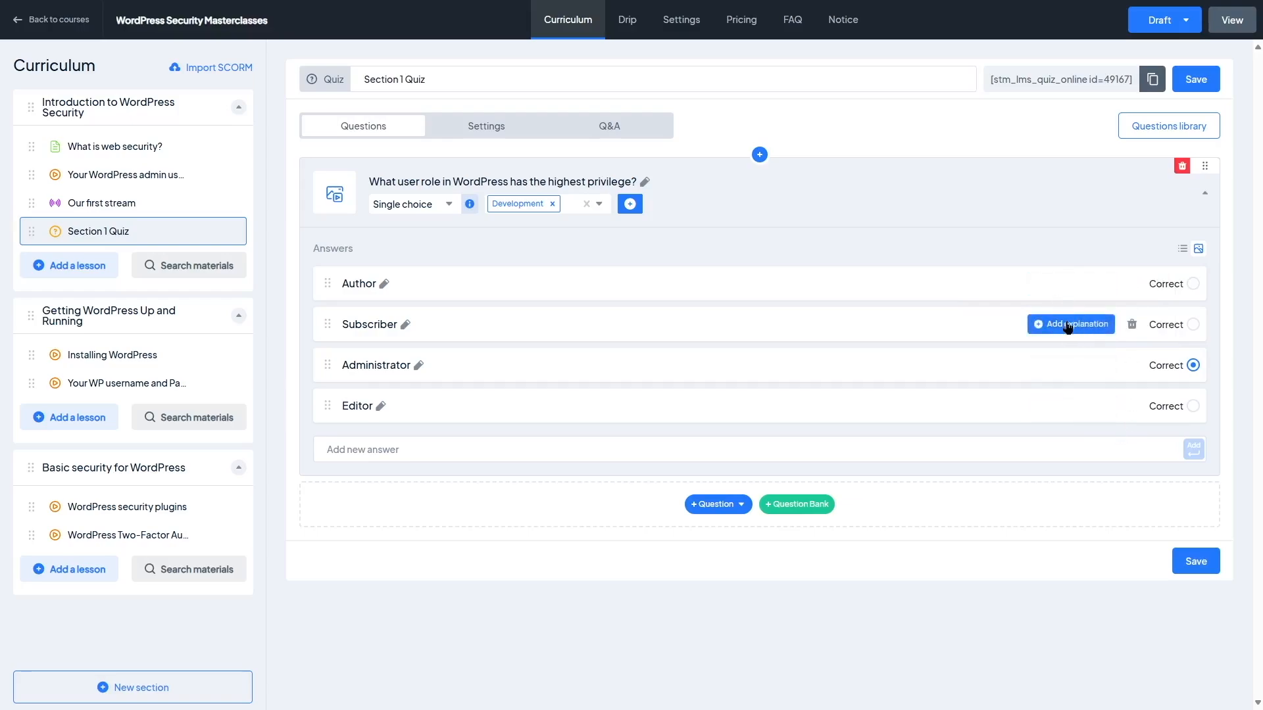
click(1085, 328)
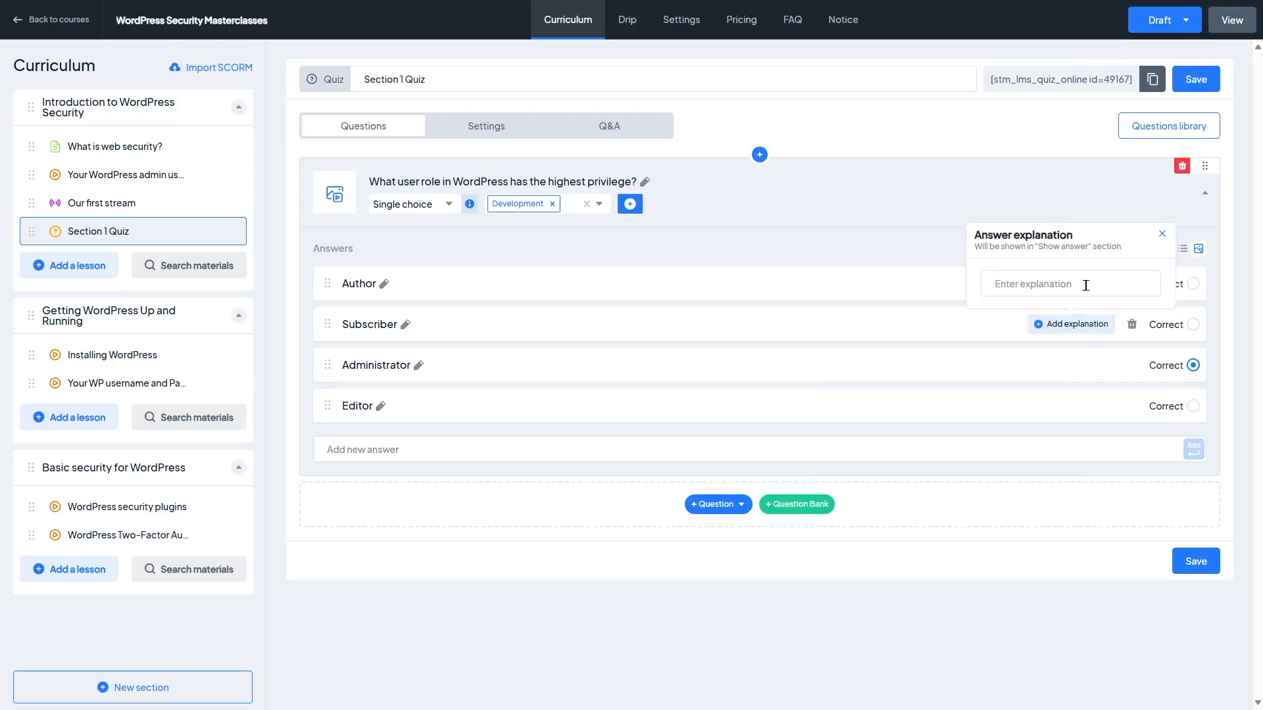
click(1162, 234)
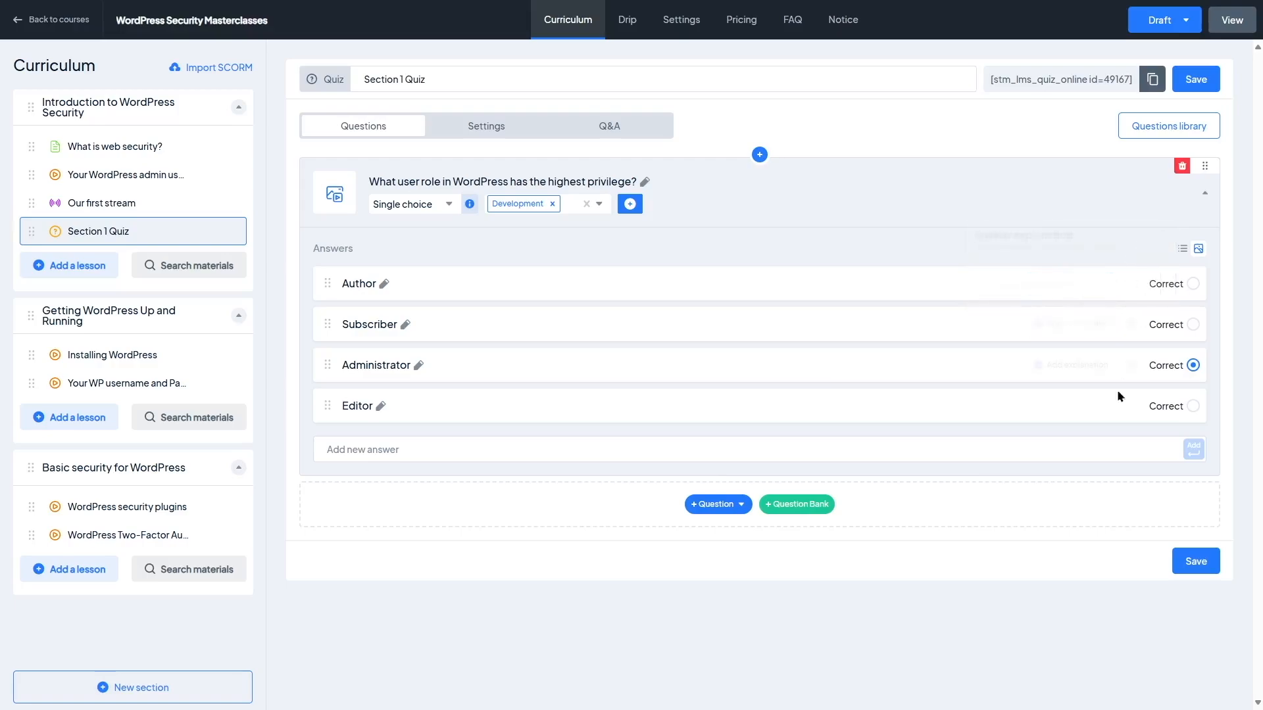
mouse_move(1073, 368)
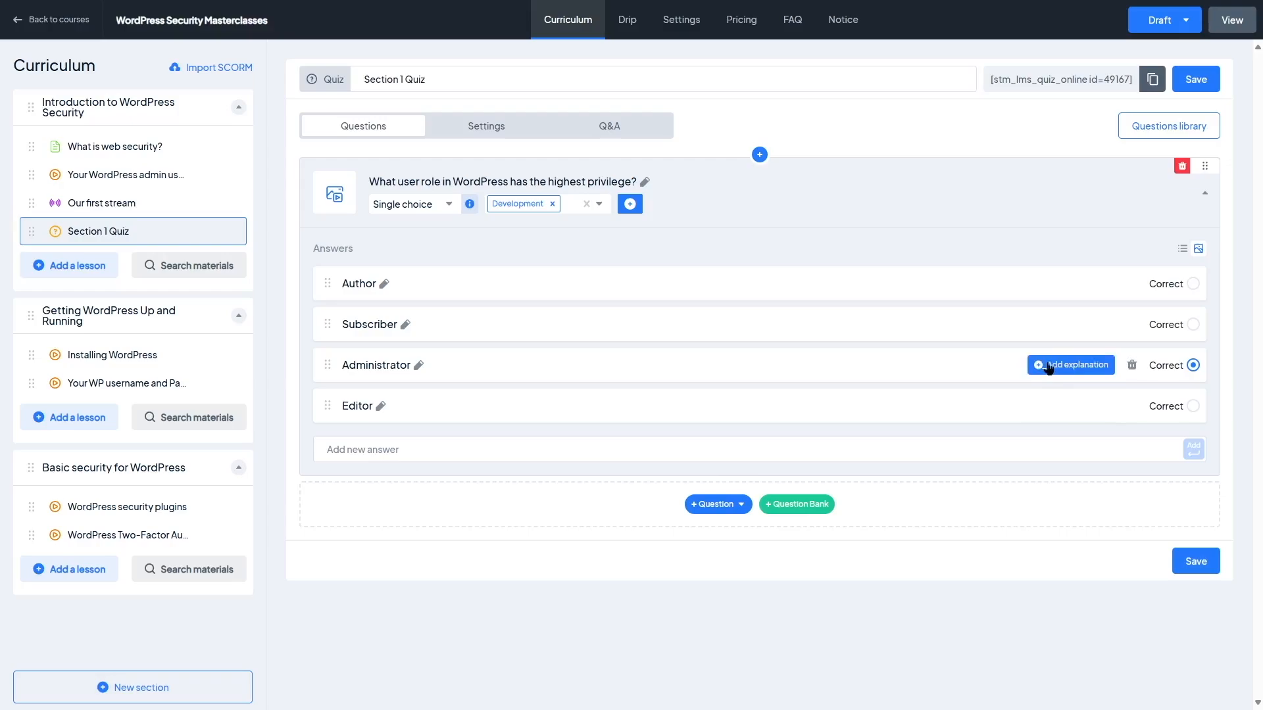
click(1057, 370)
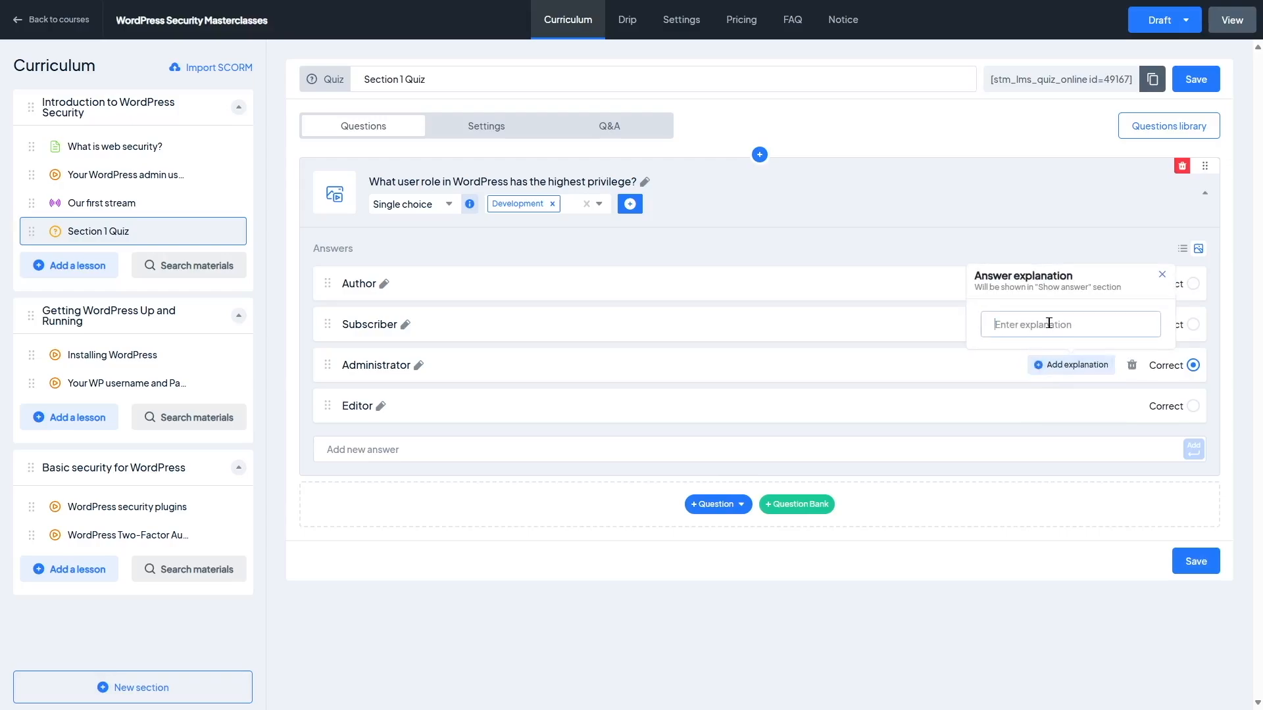
key(ctrl+v)
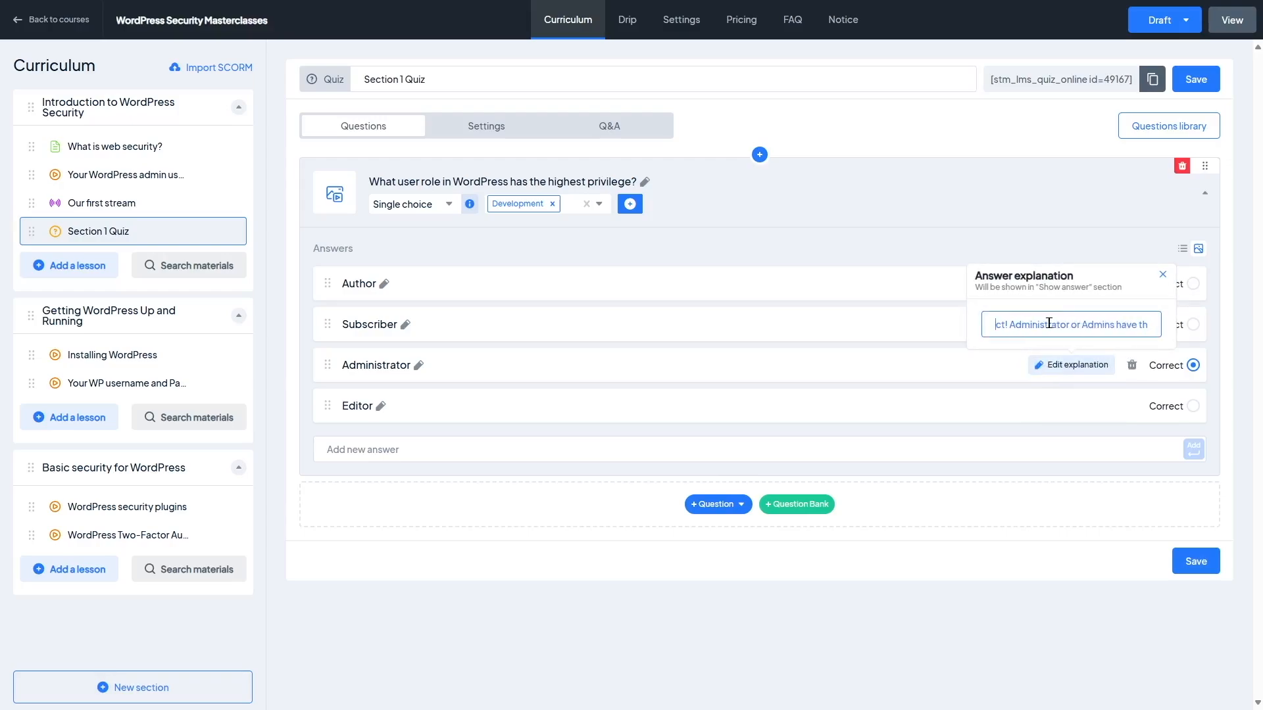
Step: Read through the Administrator answer's explanation text from start to end
click(1060, 370)
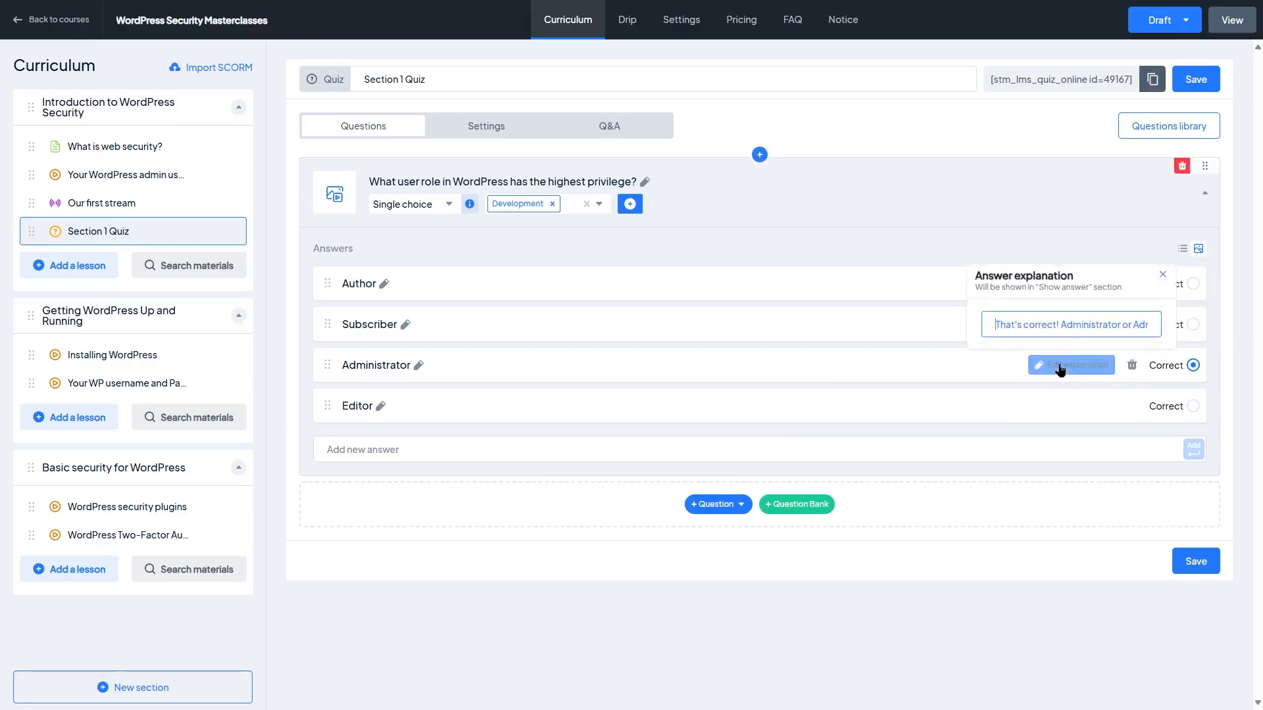
key(Right)
key(Right)
key(Right)
key(Right)
key(Right)
key(Right)
key(Right)
key(Right)
key(Right)
key(Right)
key(Right)
key(Right)
key(Right)
key(Right)
key(Right)
key(Right)
key(Right)
key(Right)
key(Right)
key(Right)
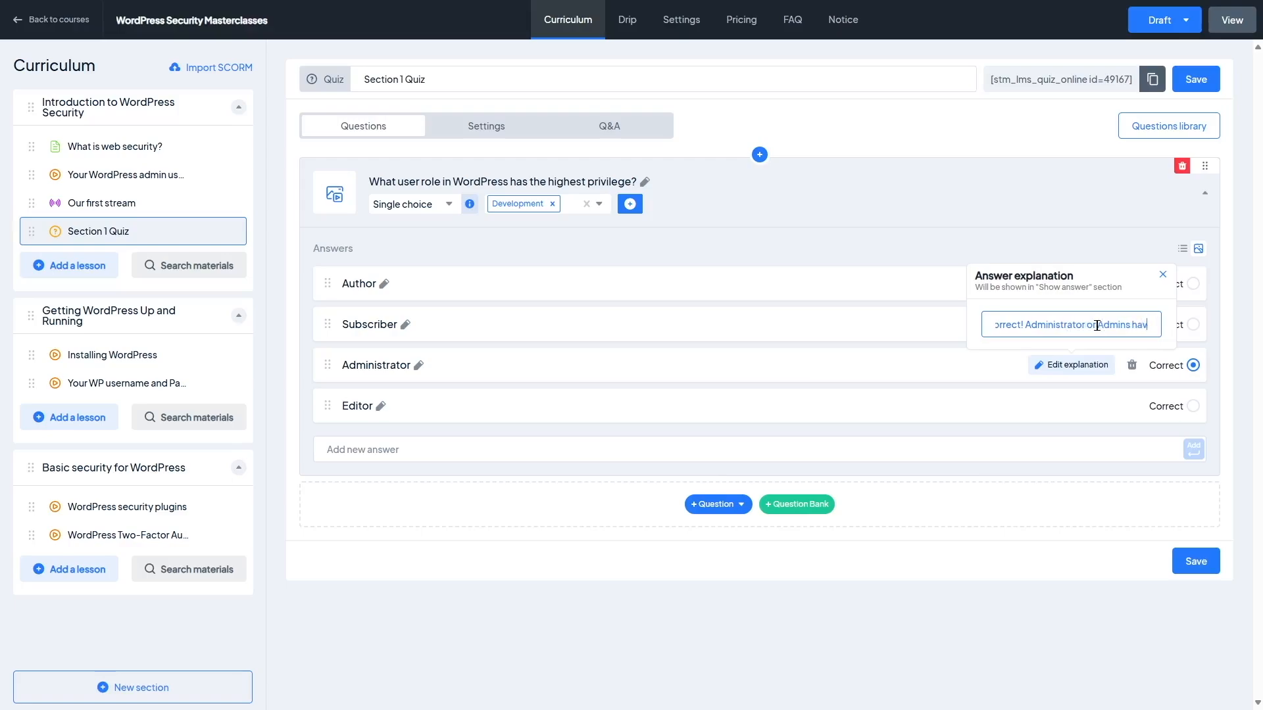
key(Right)
key(Right)
key(Right)
key(Right)
key(Right)
key(Right)
key(Right)
key(Right)
key(Right)
key(Right)
key(Right)
key(Right)
key(Right)
key(Right)
key(Right)
key(Right)
key(Right)
key(Right)
key(Right)
key(Right)
key(Right)
key(Right)
key(Right)
key(Right)
key(Right)
key(Right)
key(Right)
key(Right)
key(Right)
key(Right)
key(Right)
Step: Close the answer explanation and save the quiz
click(804, 384)
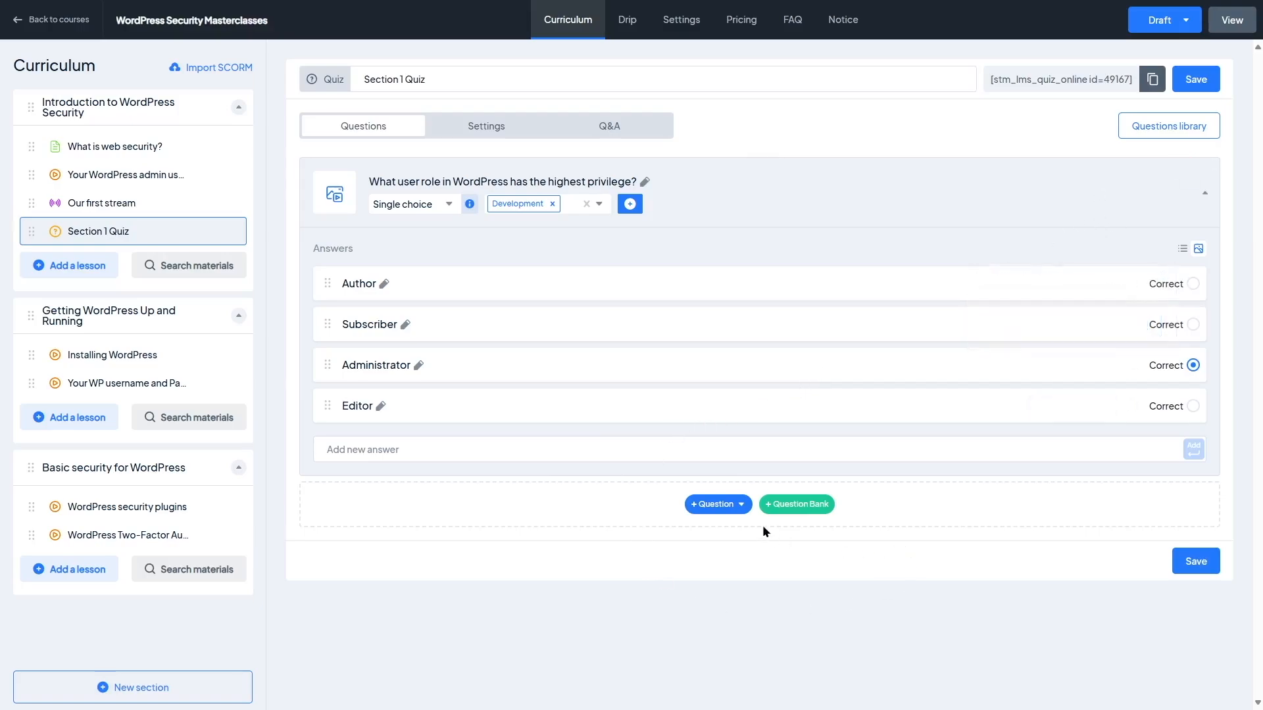
click(1199, 565)
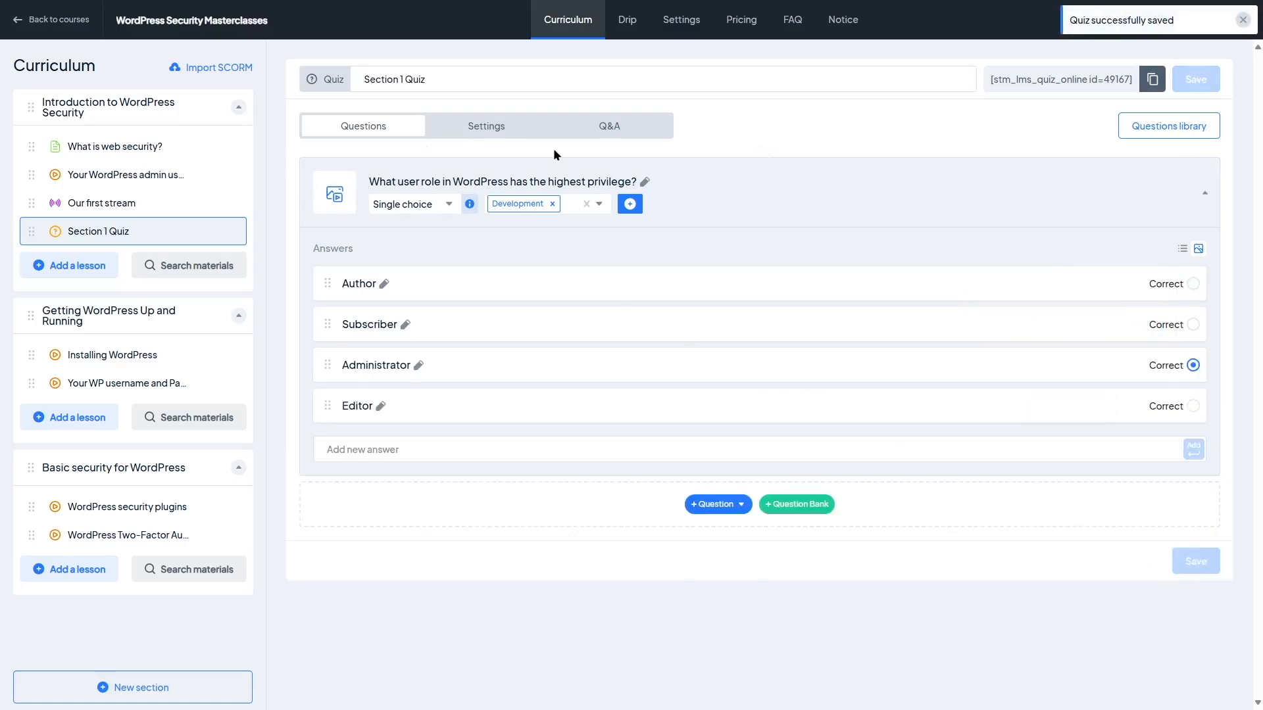
Step: Add a second question of the True-False type to the quiz and change its type to Matching
click(721, 505)
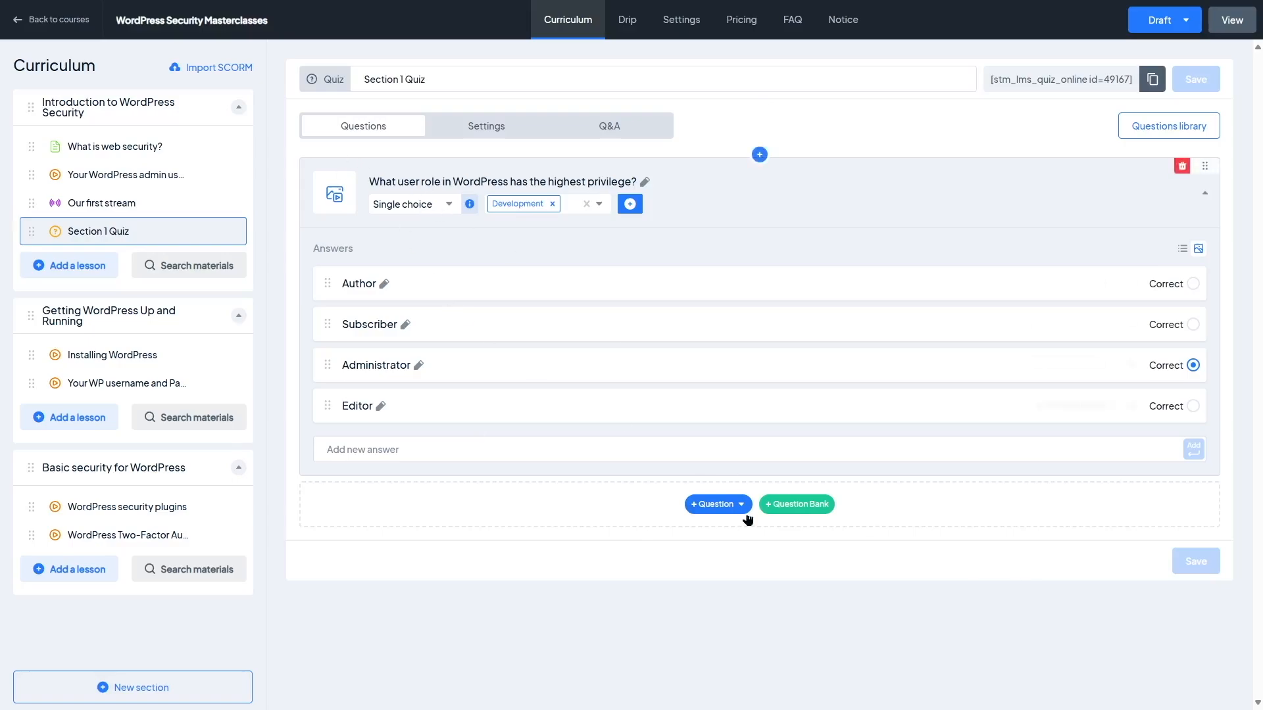
click(712, 512)
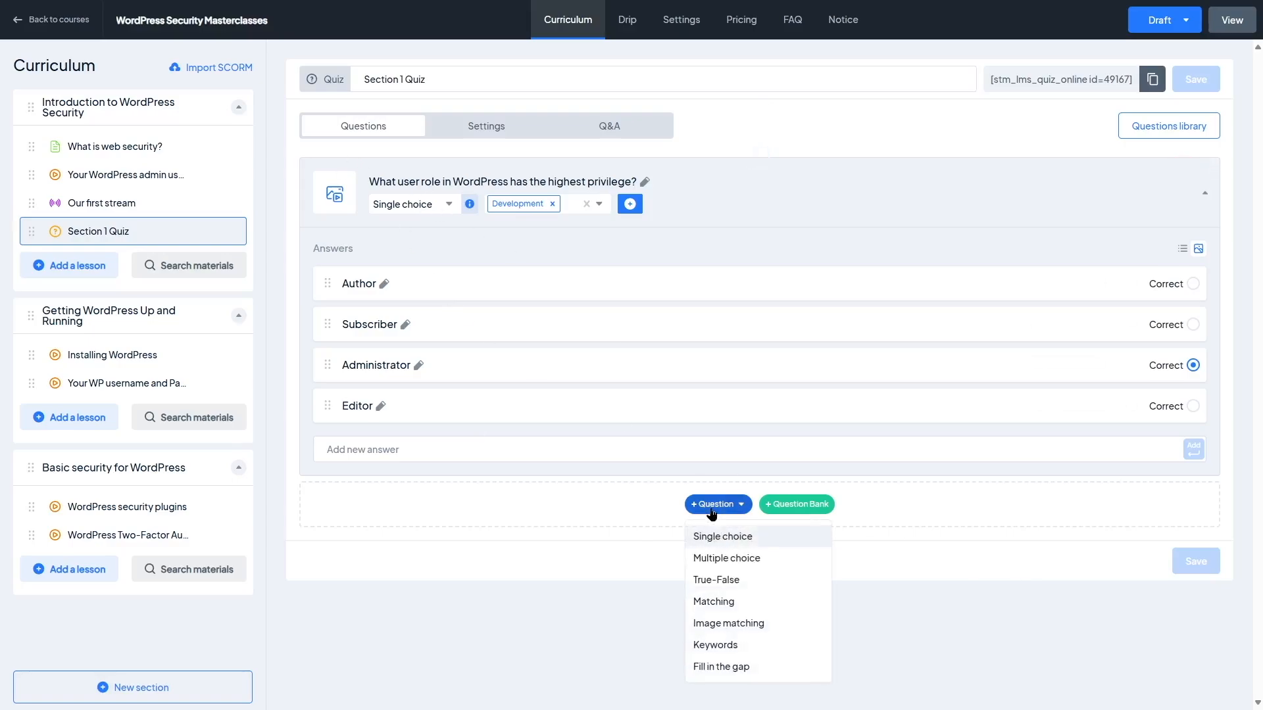
click(726, 580)
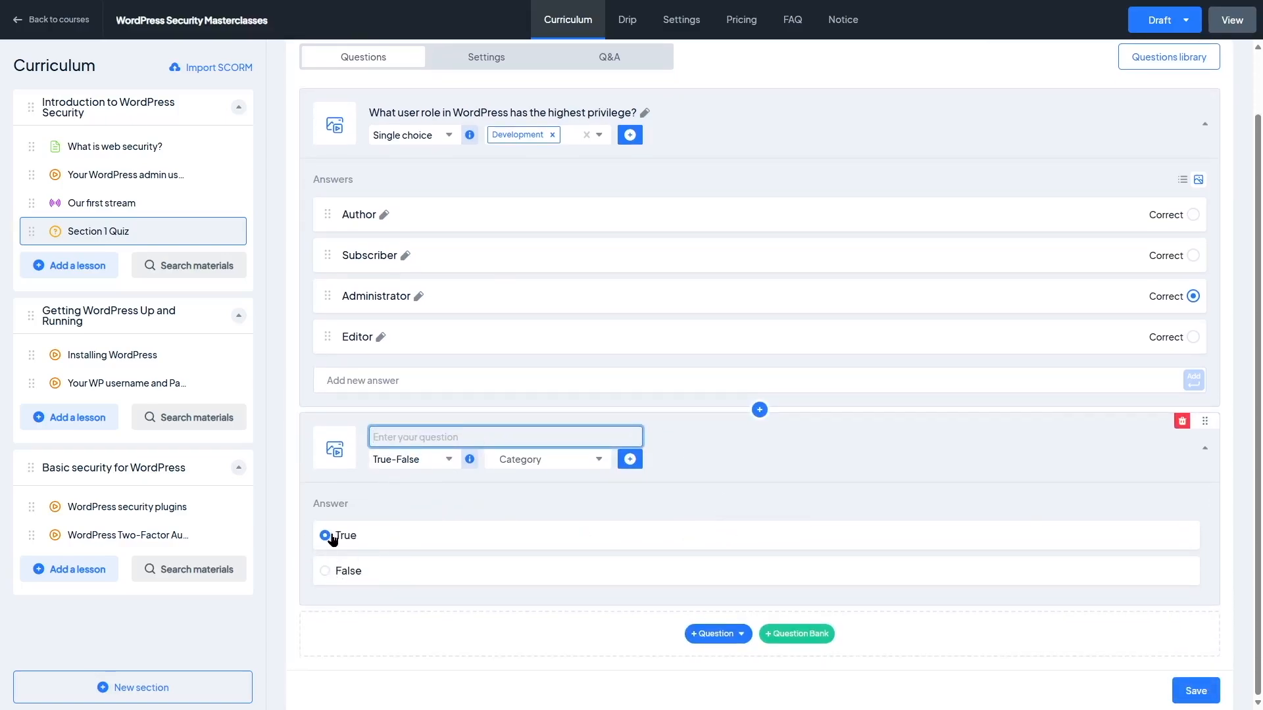
click(407, 462)
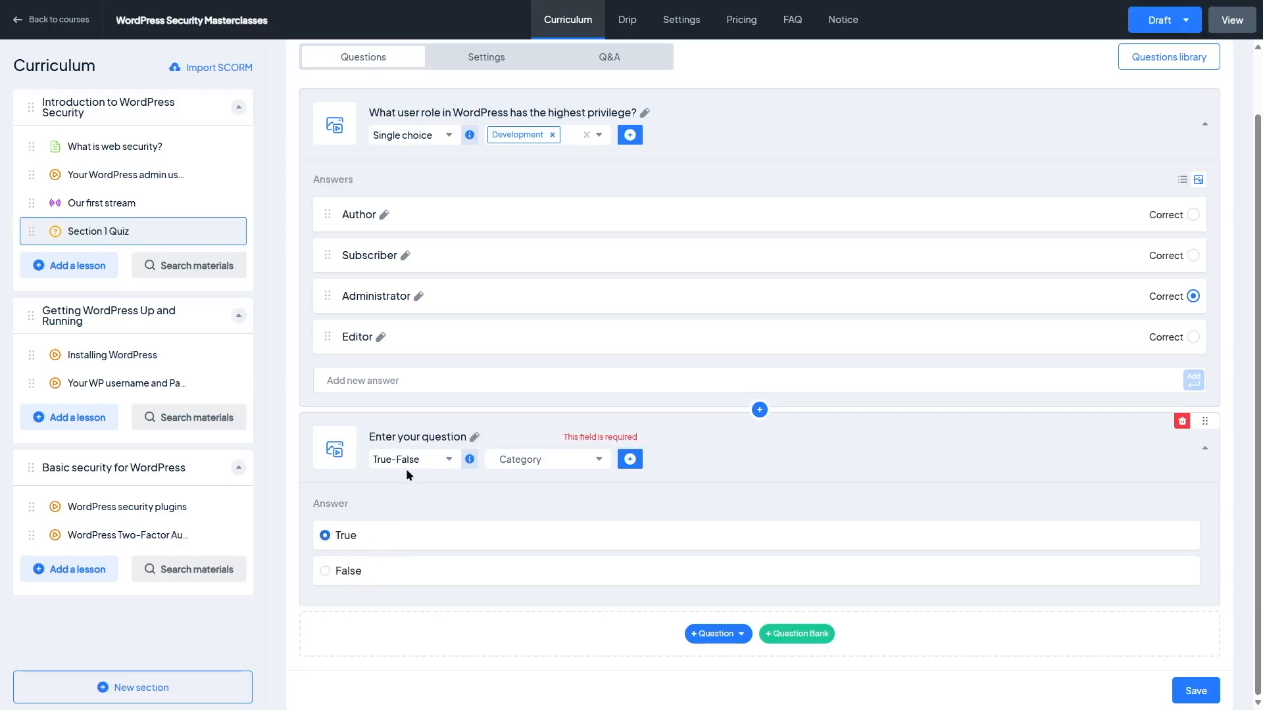
click(429, 571)
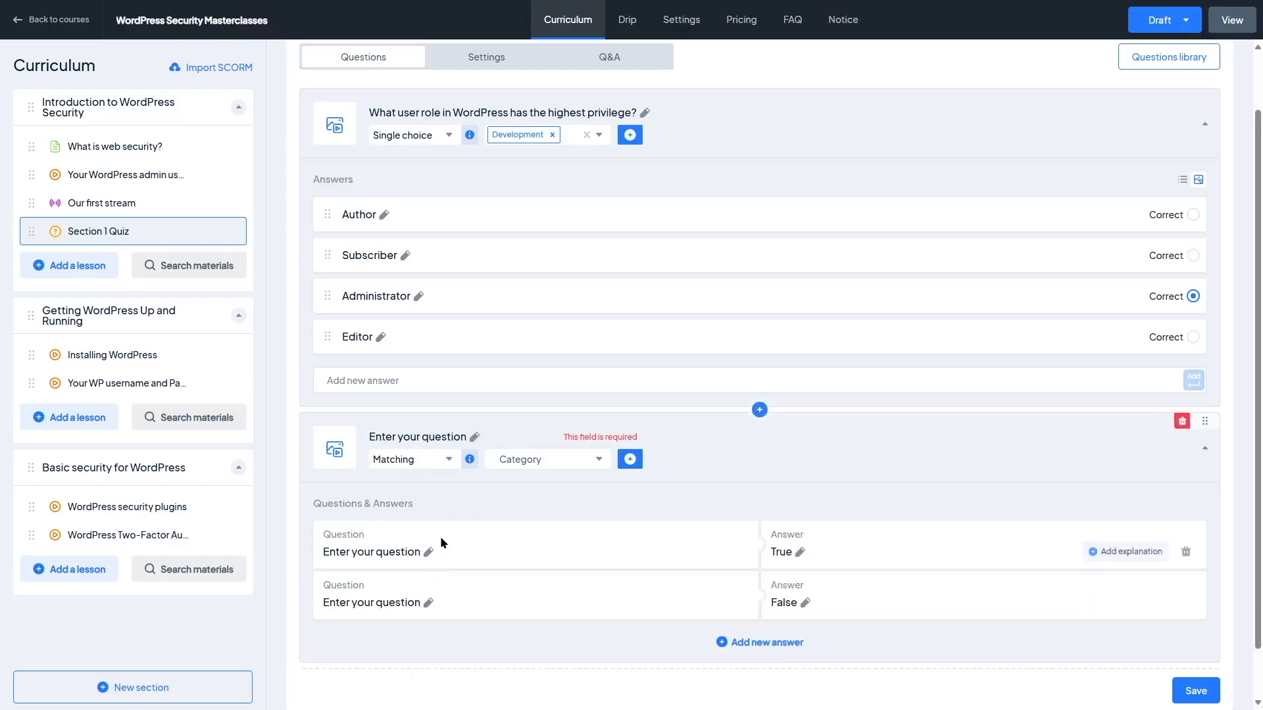
Step: Change the second quiz question's type from Matching to Image matching and look over its image question and answer fields
click(474, 438)
scroll(451, 446, down, 1)
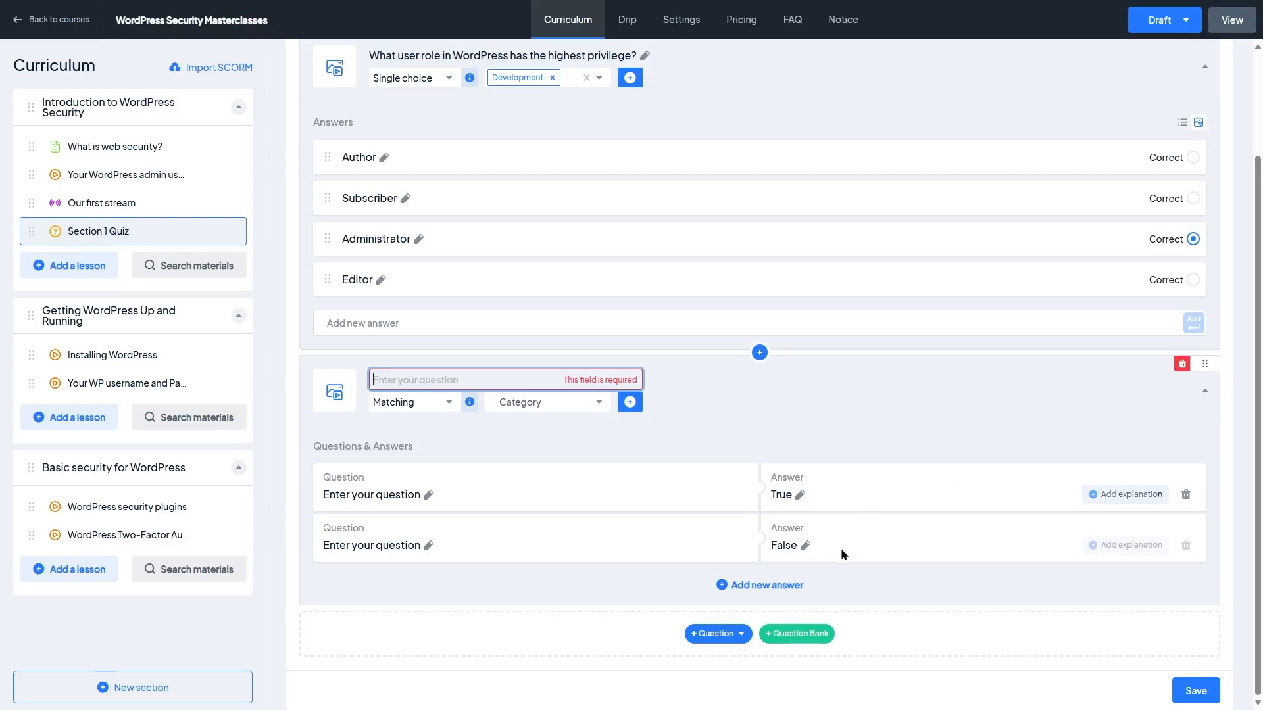
click(446, 413)
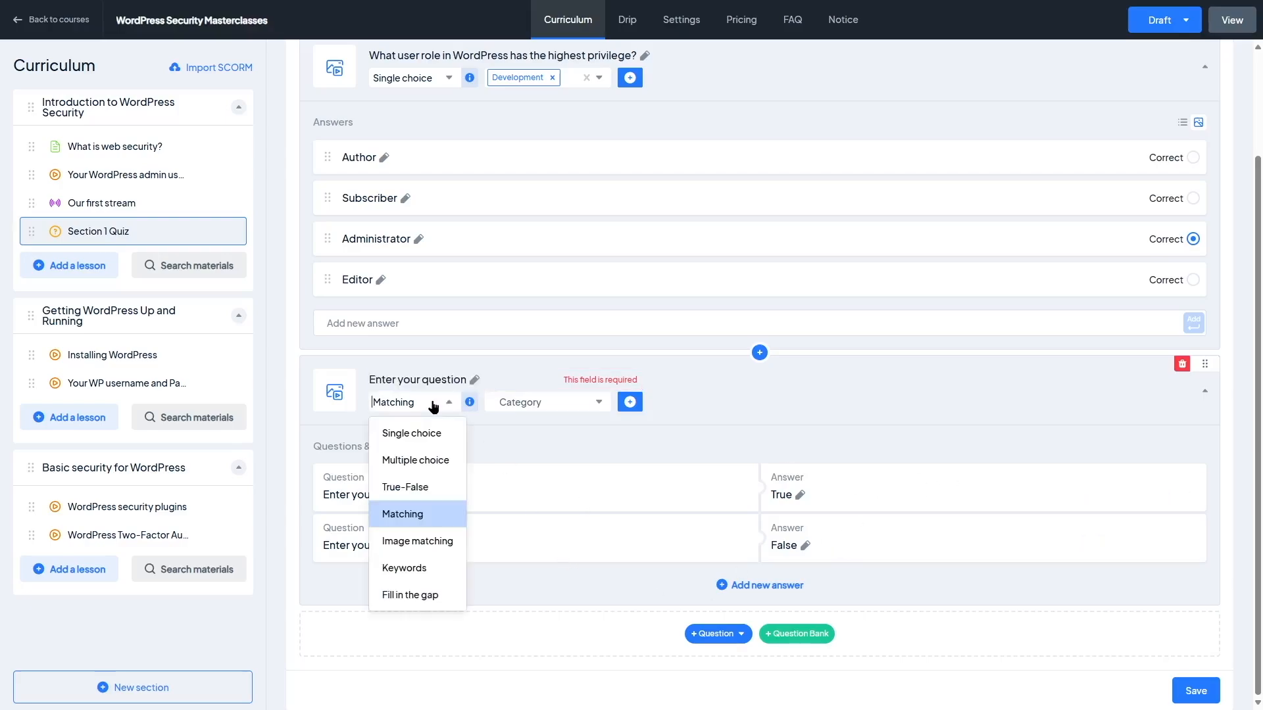
click(405, 543)
scroll(874, 522, down, 5)
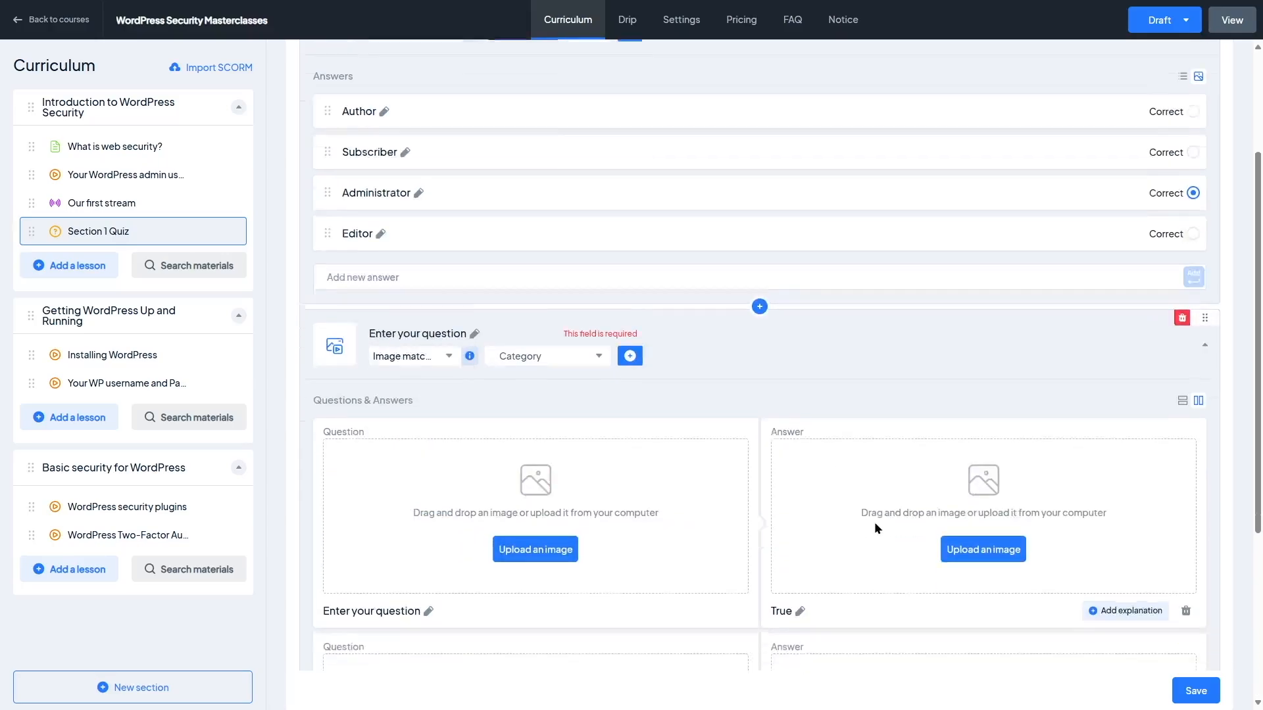
scroll(723, 428, up, 4)
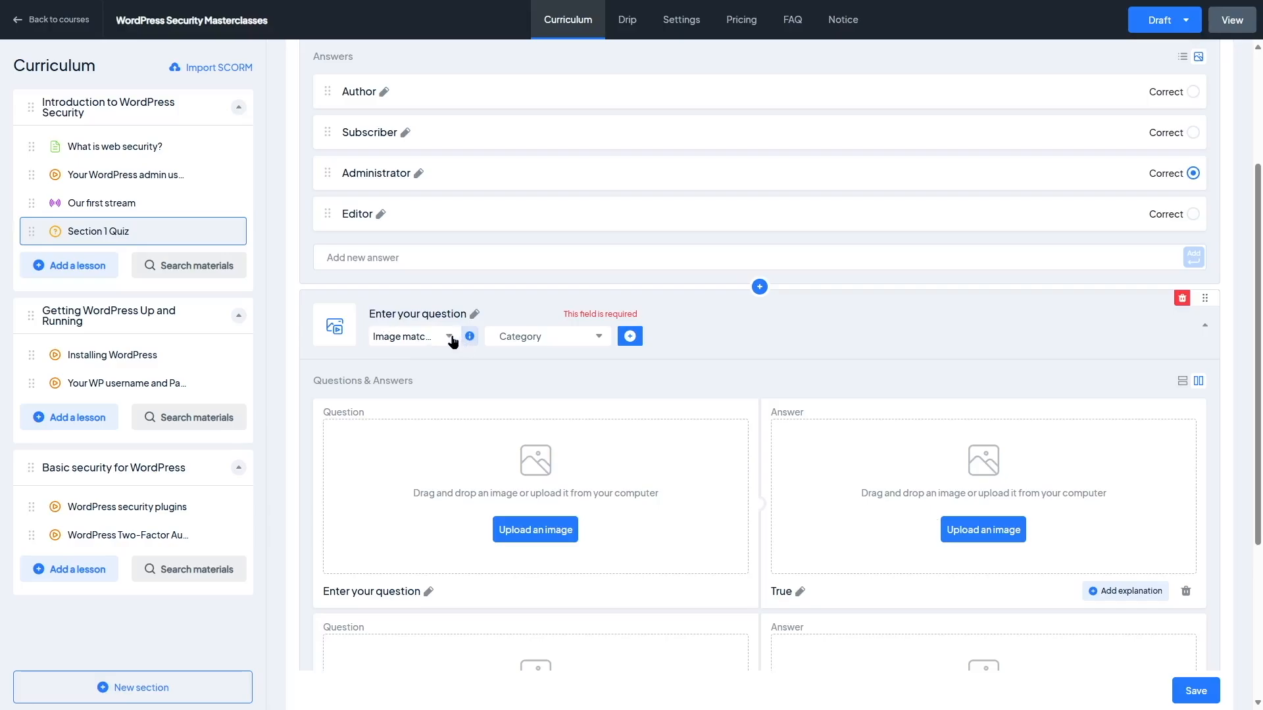
Step: Delete the unnamed second question from the Section 1 Quiz and confirm the deletion
click(1182, 298)
click(681, 80)
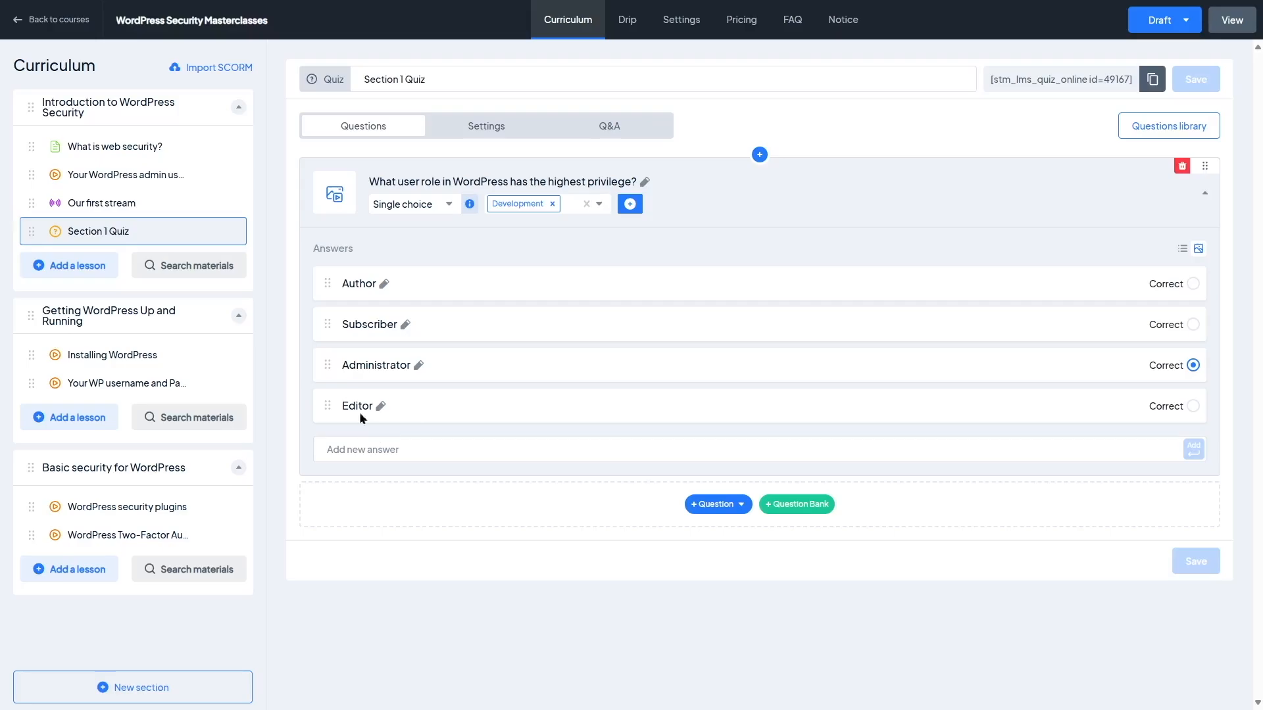
Step: Create a "First assignment" in the first section with 2 attempts and the content "Create a WordPress website on your localhost and set strong password."
click(104, 267)
click(598, 485)
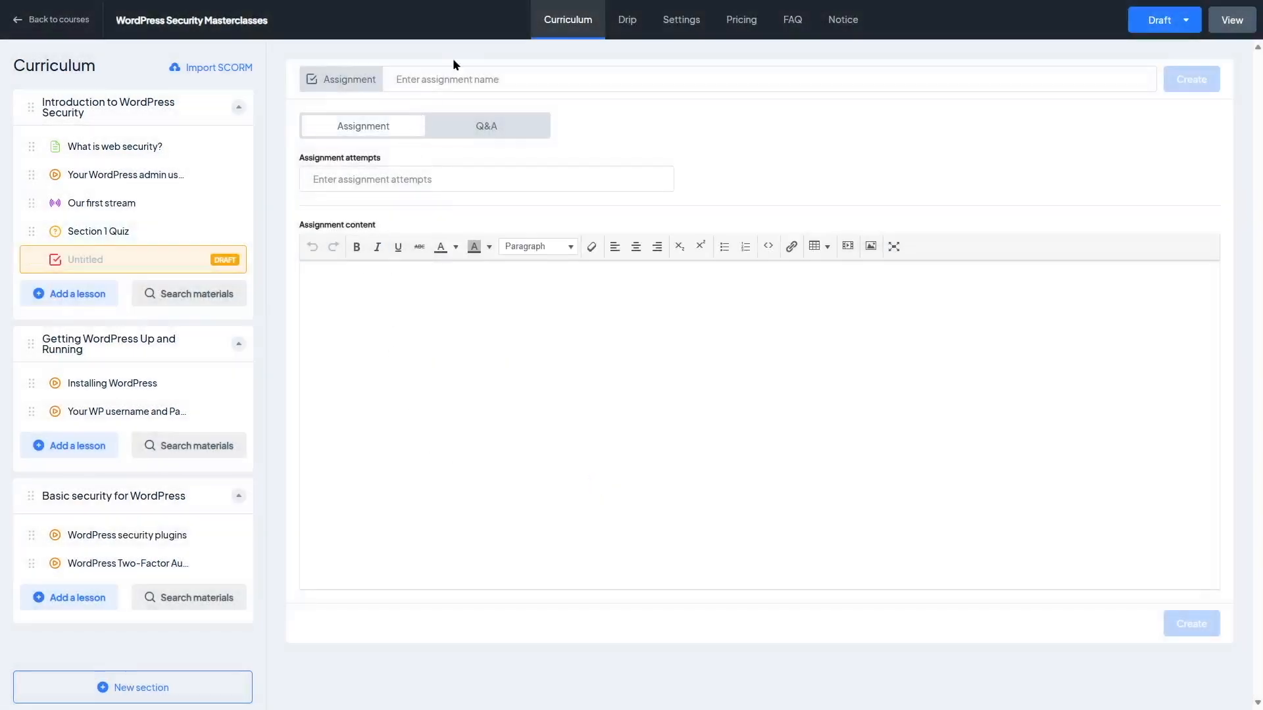
click(459, 78)
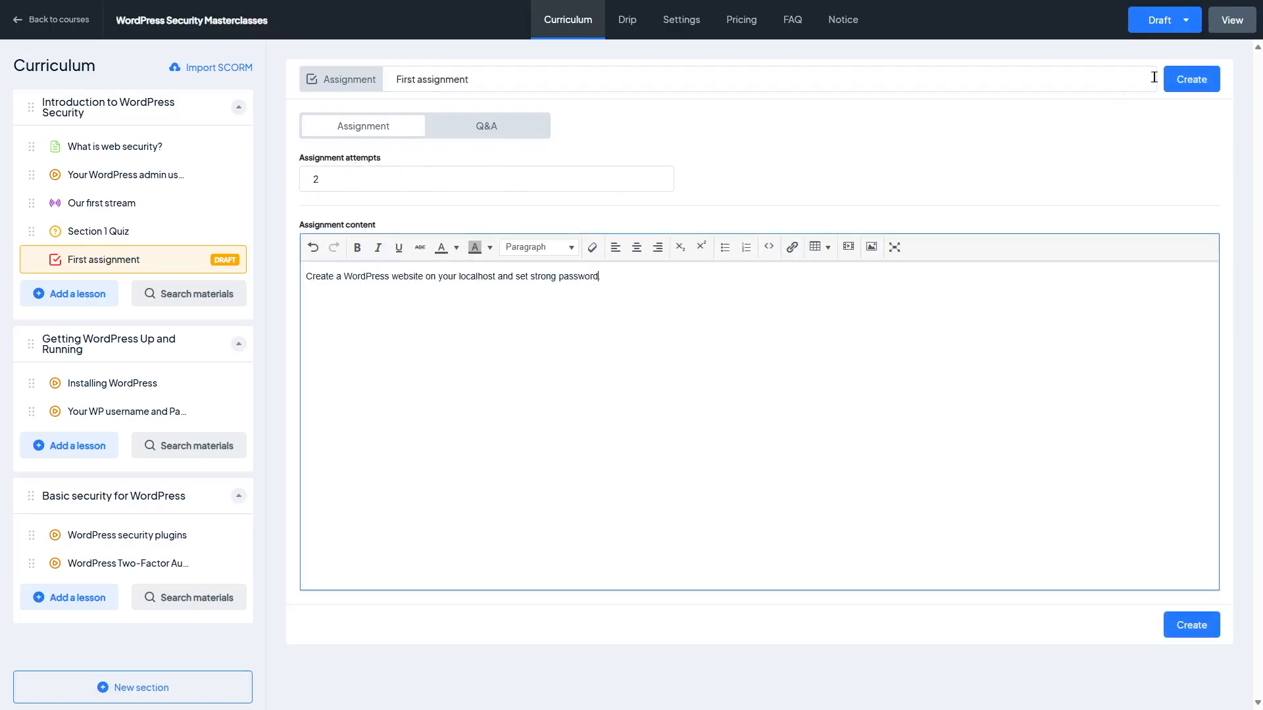
click(1198, 77)
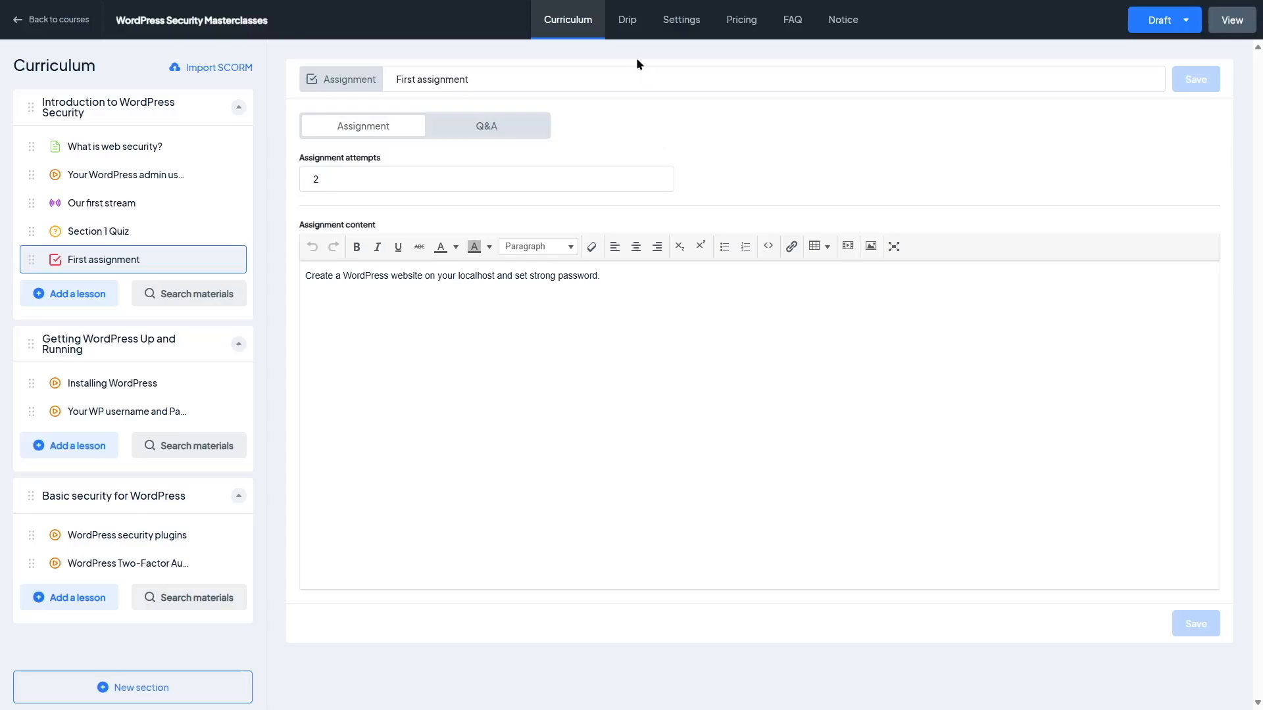
Step: Create a drip content dependency ordering What is web security?, Your WordPress admin username and password, Our first stream, First assignment and Section 1 Quiz
click(630, 38)
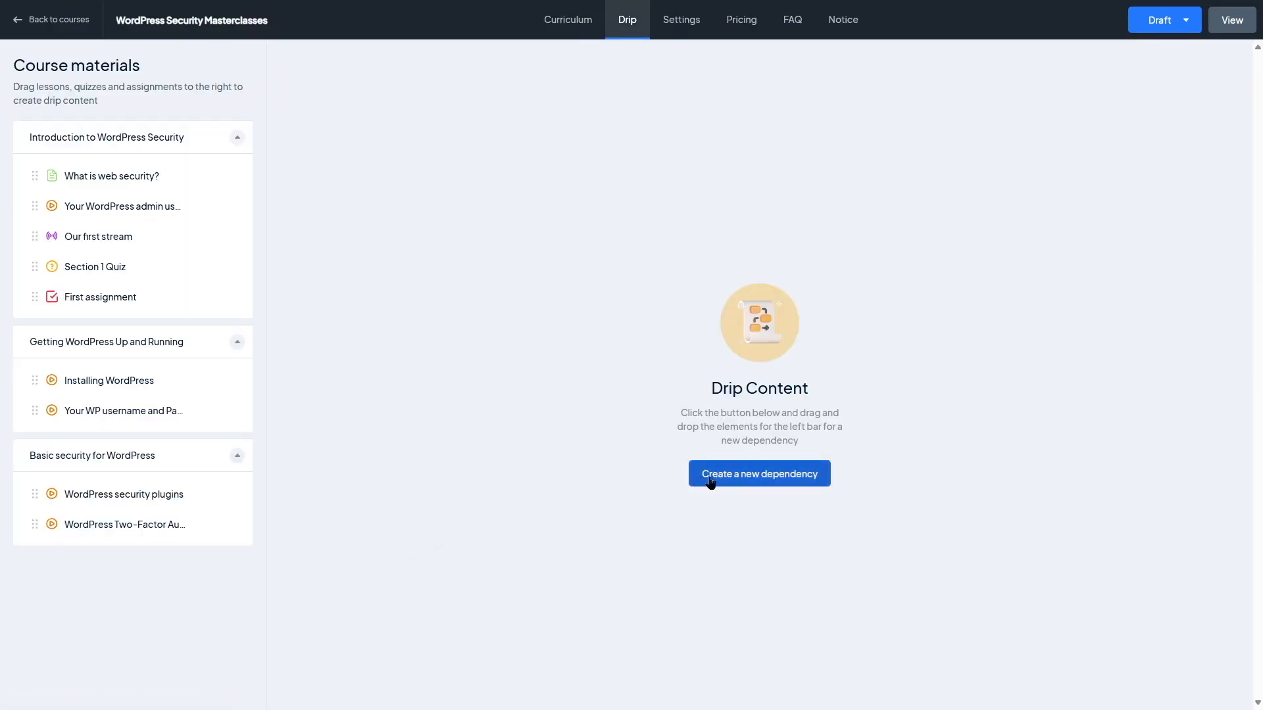
click(736, 479)
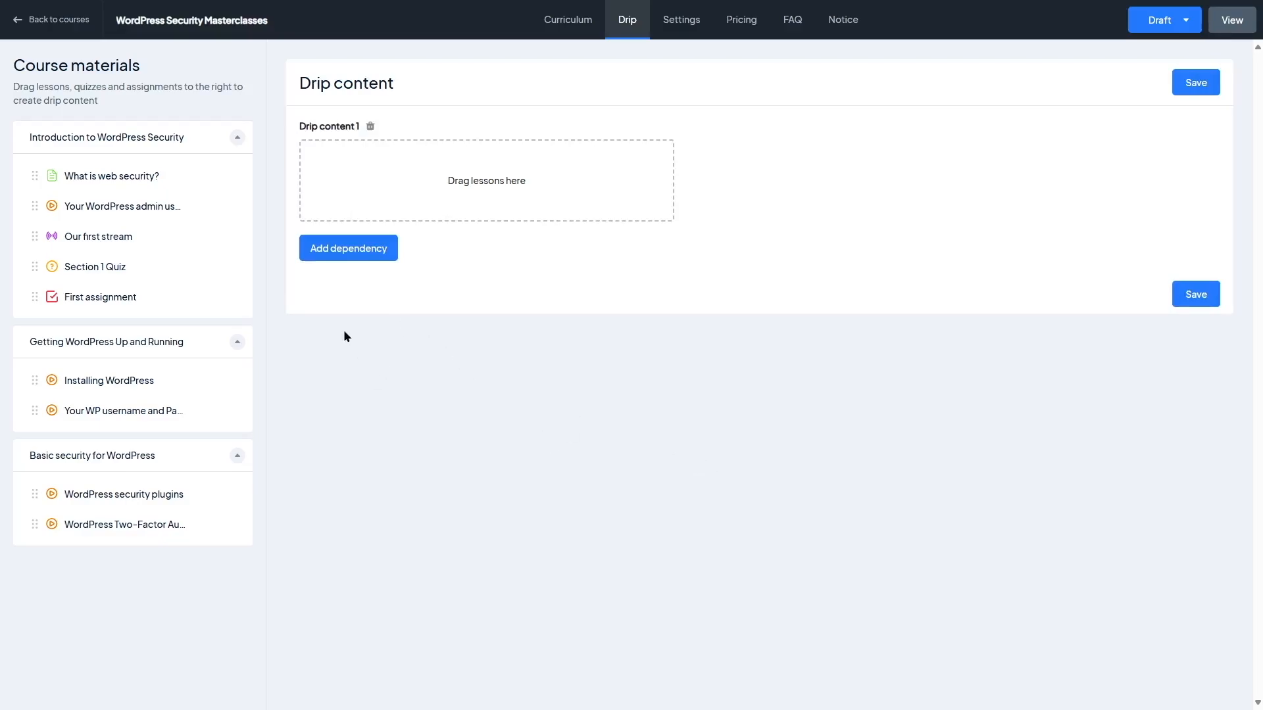
drag(121, 175, 378, 162)
drag(124, 206, 432, 180)
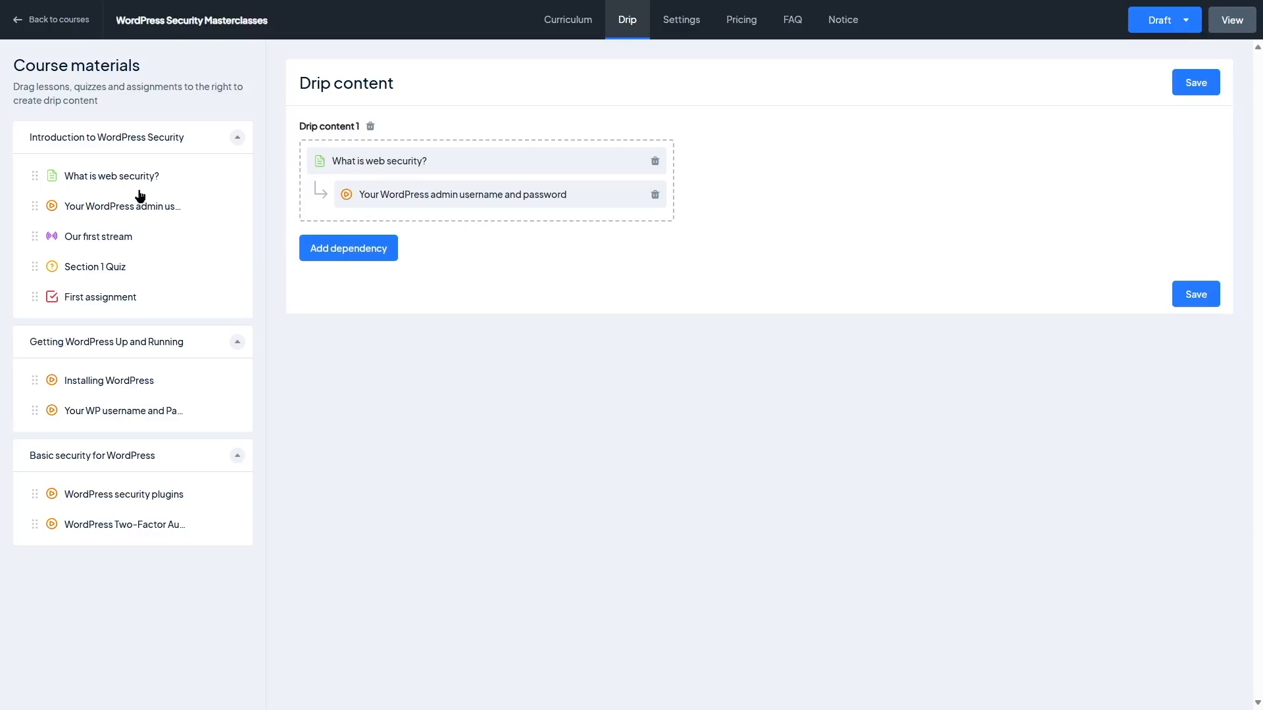
drag(107, 243, 424, 211)
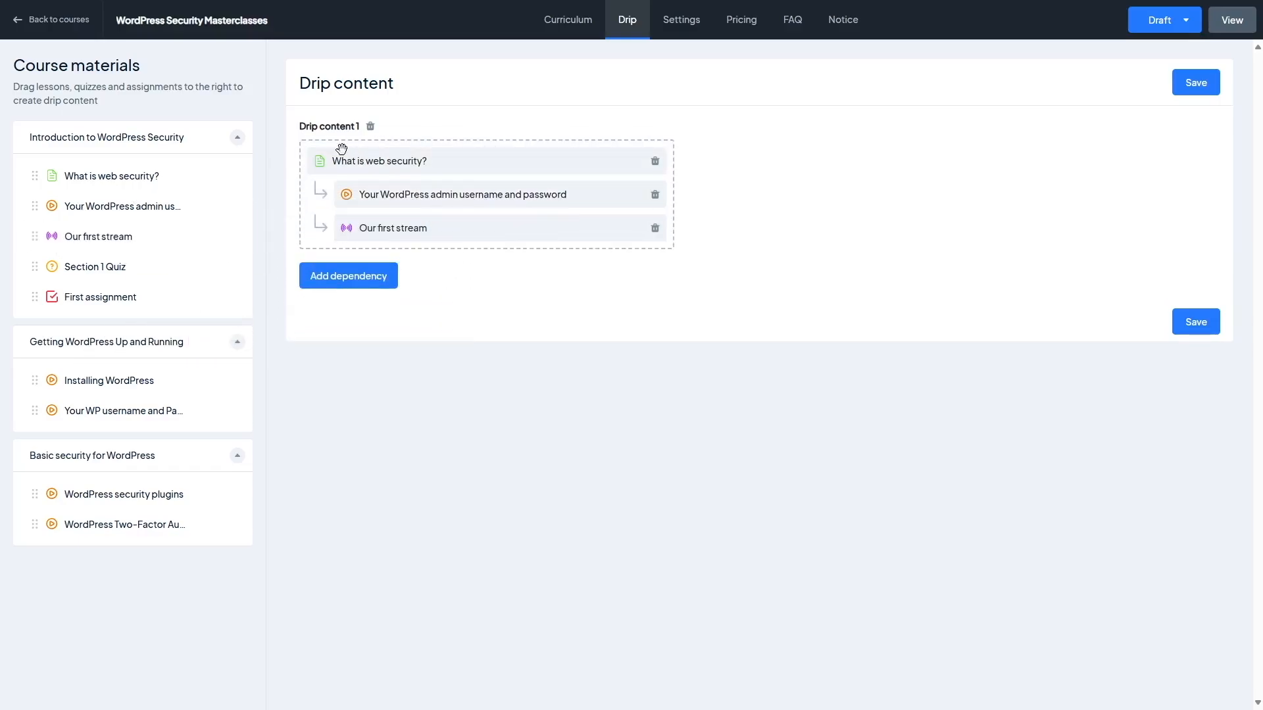
drag(102, 266, 403, 242)
drag(98, 269, 440, 284)
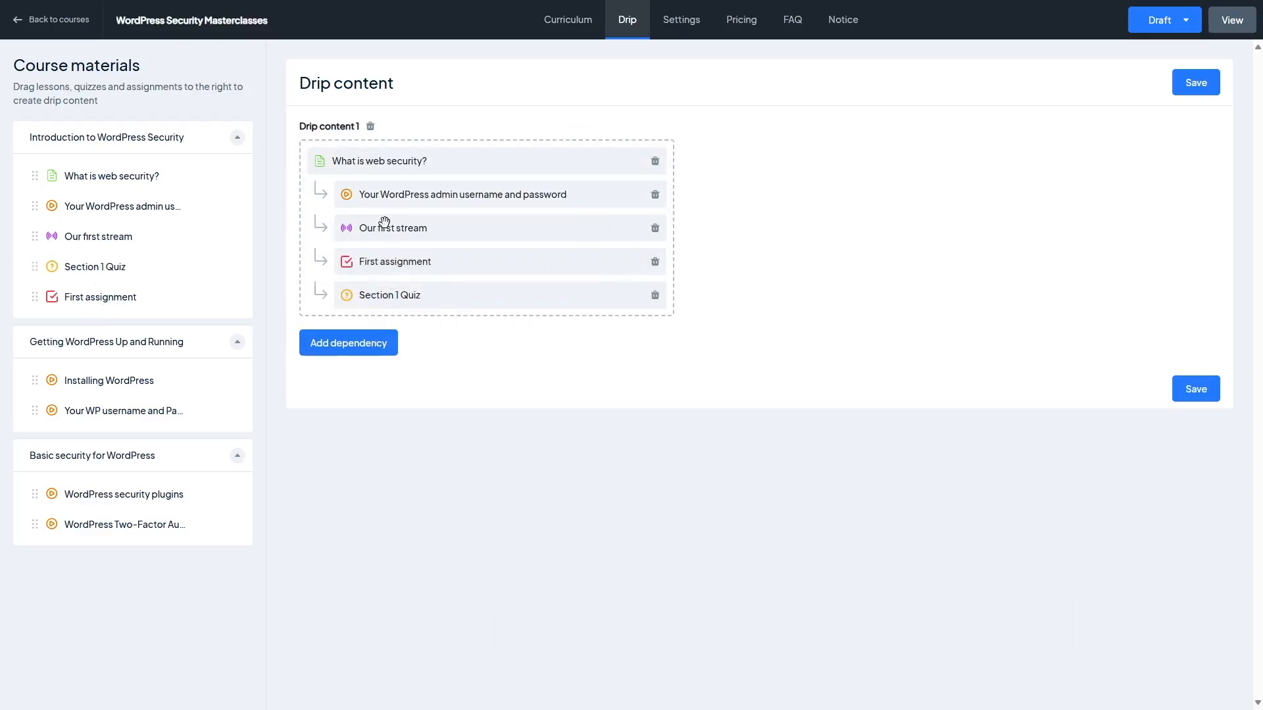
Step: Add a second drip dependency with Installing WordPress followed by Your WP username and Password, and save the drip content
click(365, 356)
drag(112, 384, 447, 370)
drag(104, 415, 412, 404)
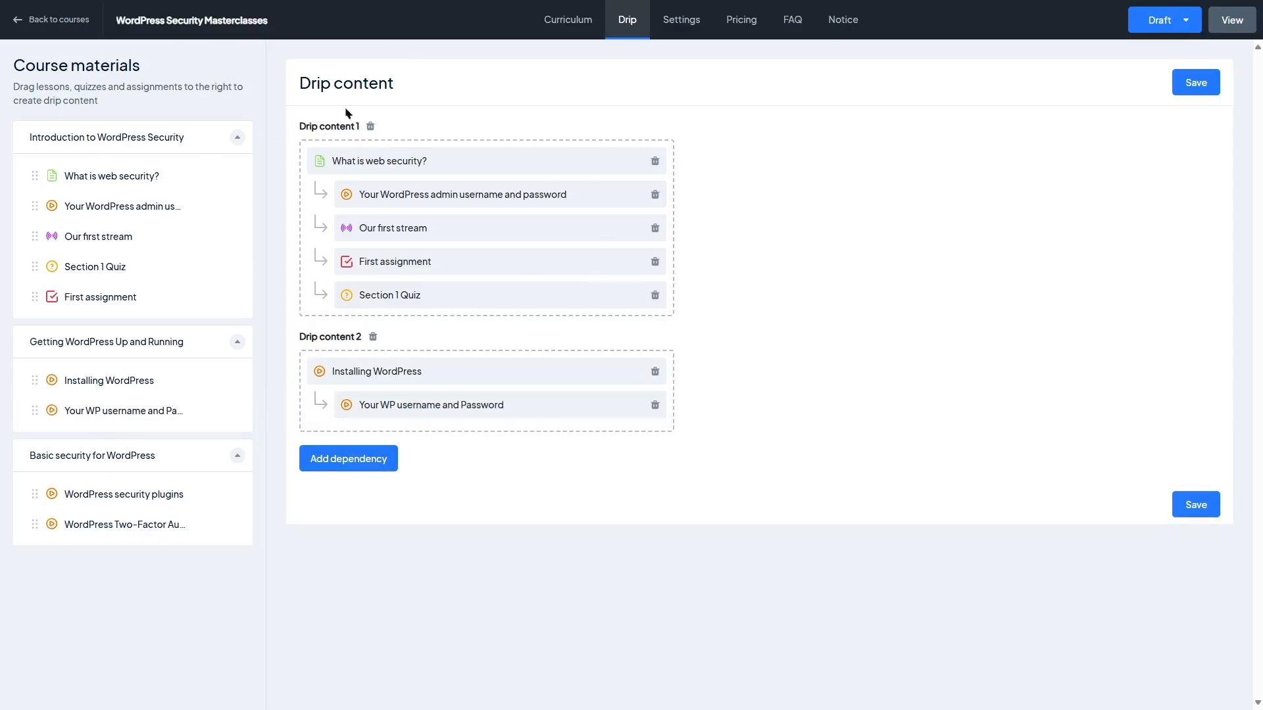
click(1194, 504)
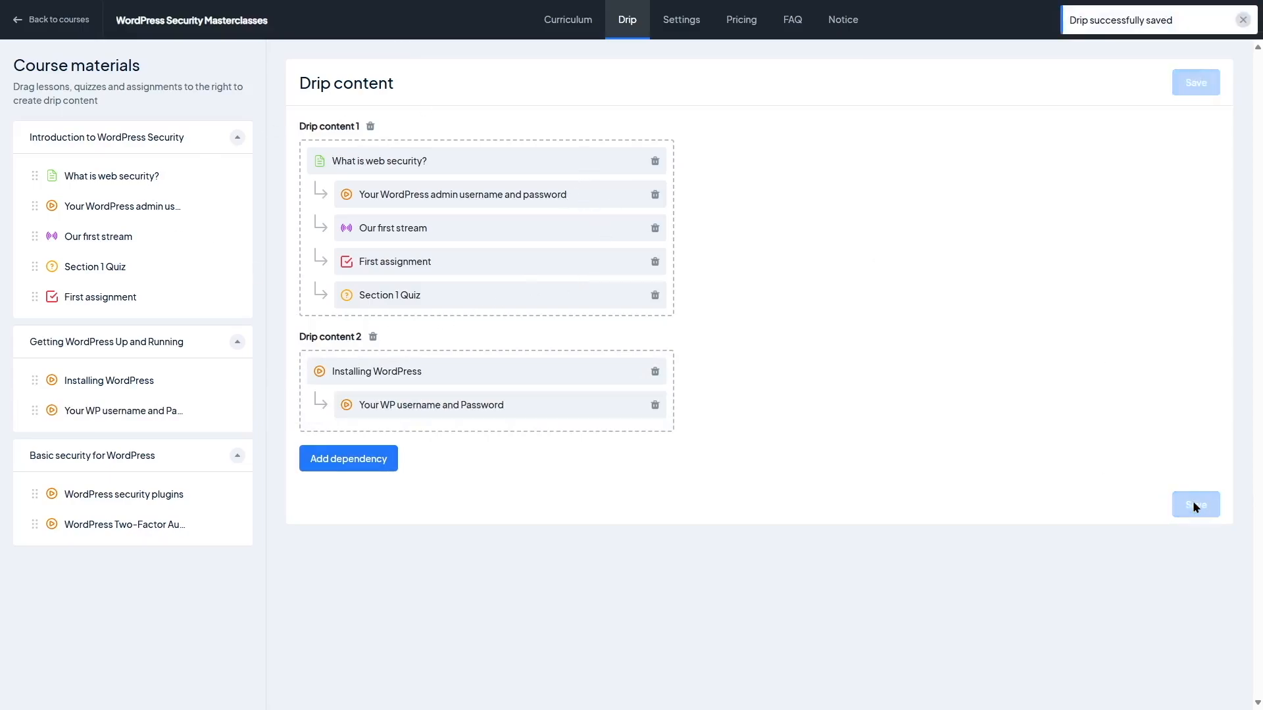
Step: Open the course's main settings and view the available co-instructors without choosing one
click(695, 28)
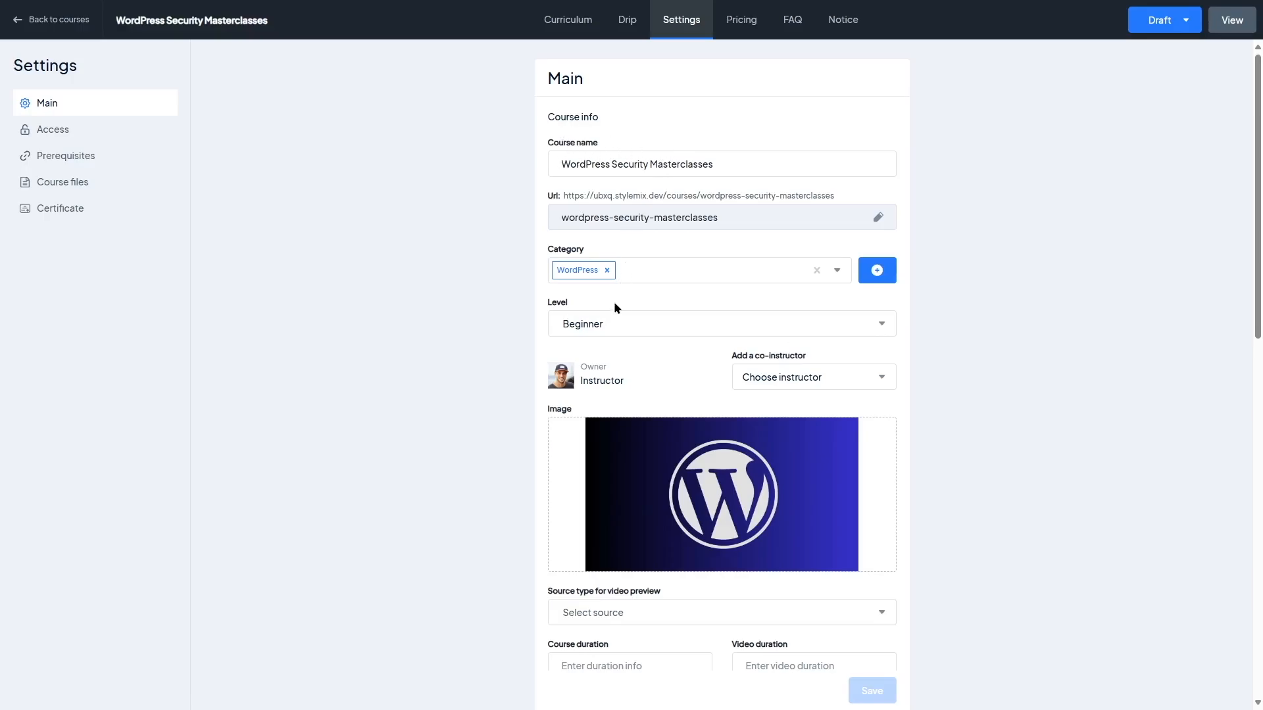
scroll(615, 321, down, 1)
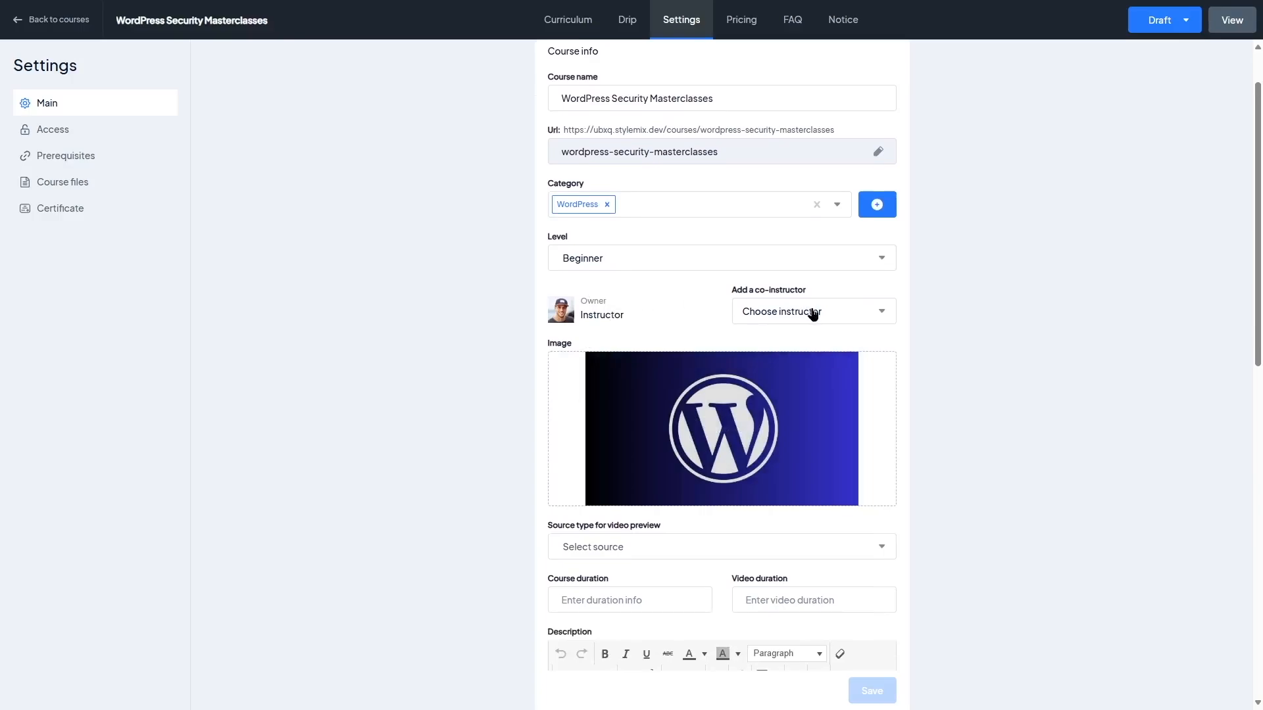
click(812, 312)
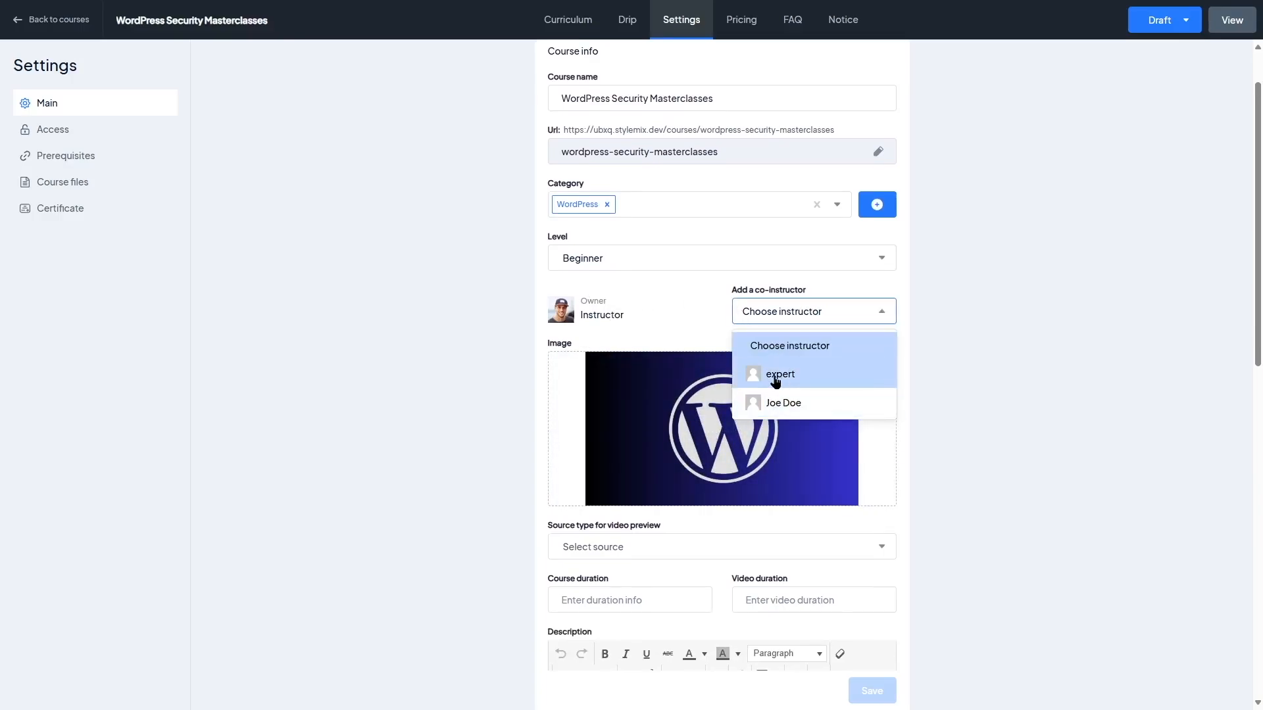
click(703, 309)
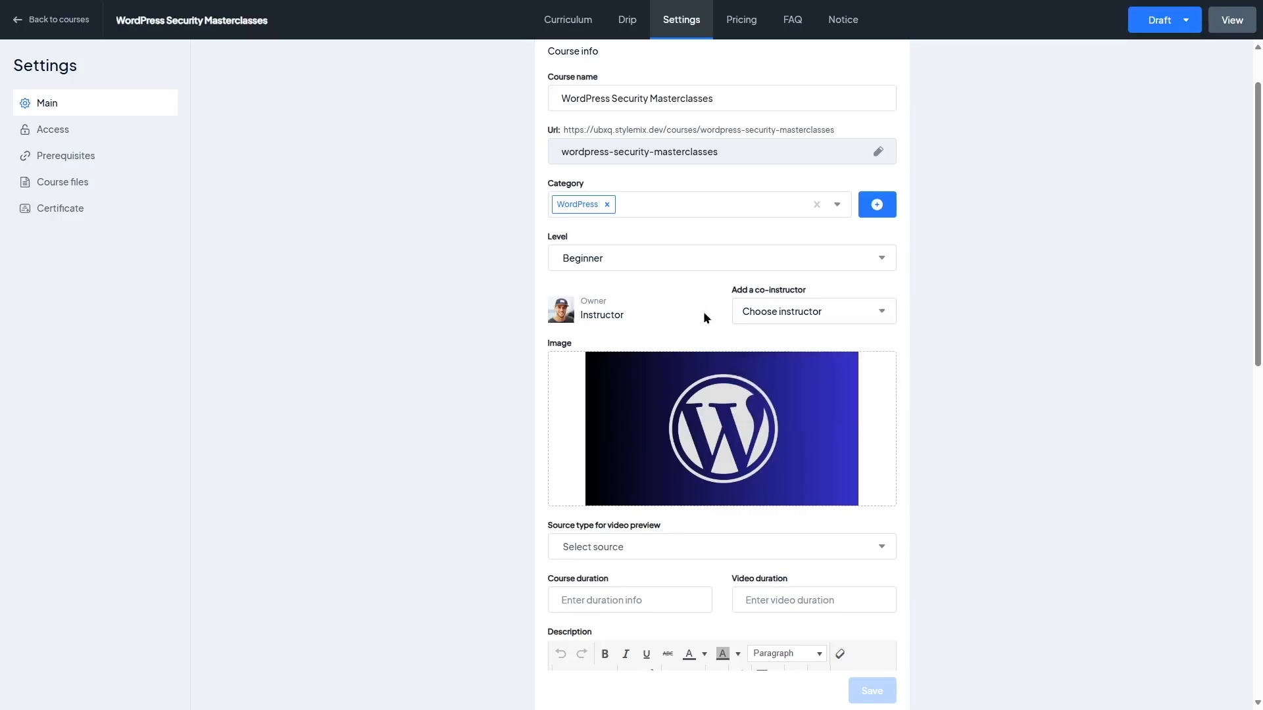
Step: Try YouTube as the source type for the video preview and reset the source to Select option
scroll(704, 310, down, 2)
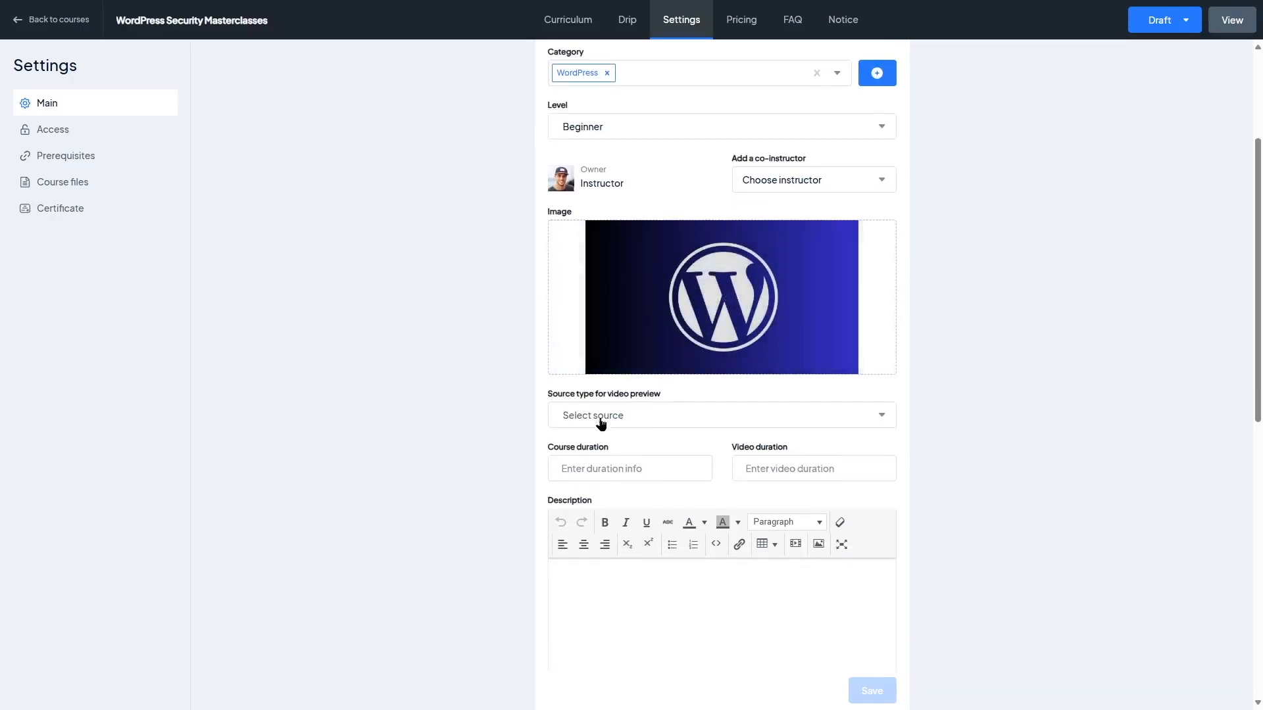
click(634, 411)
click(668, 414)
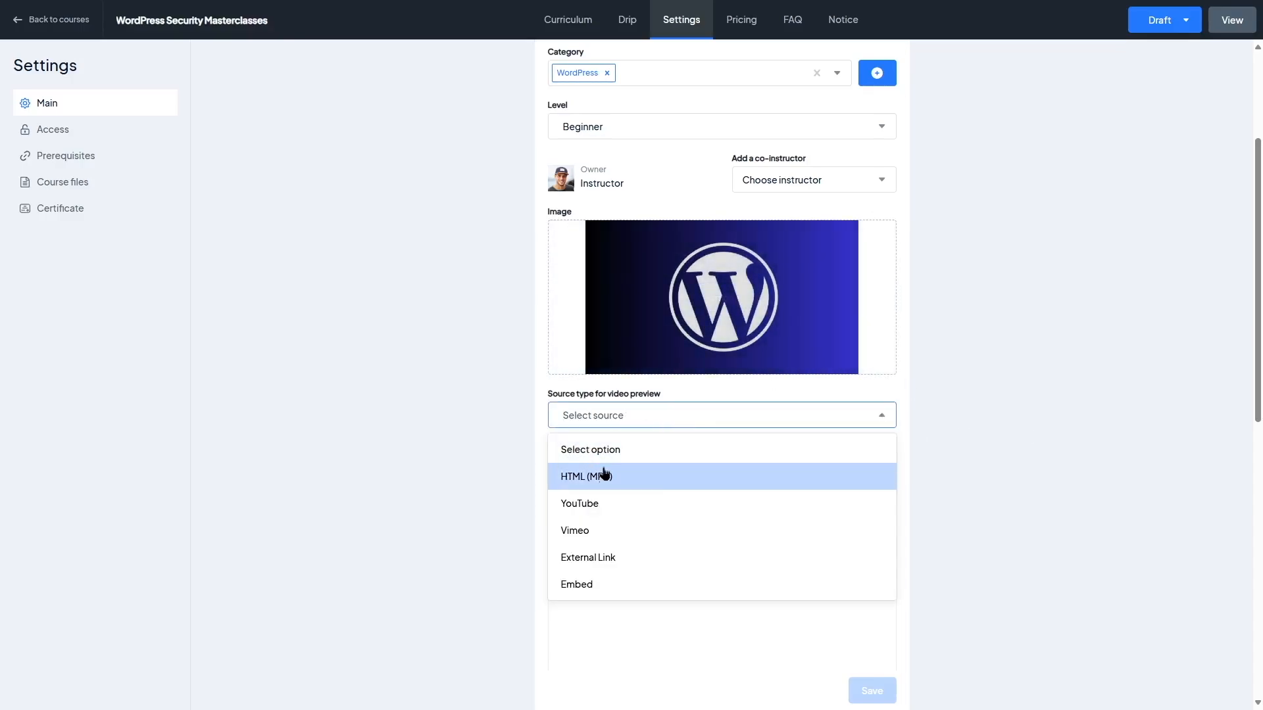
click(599, 504)
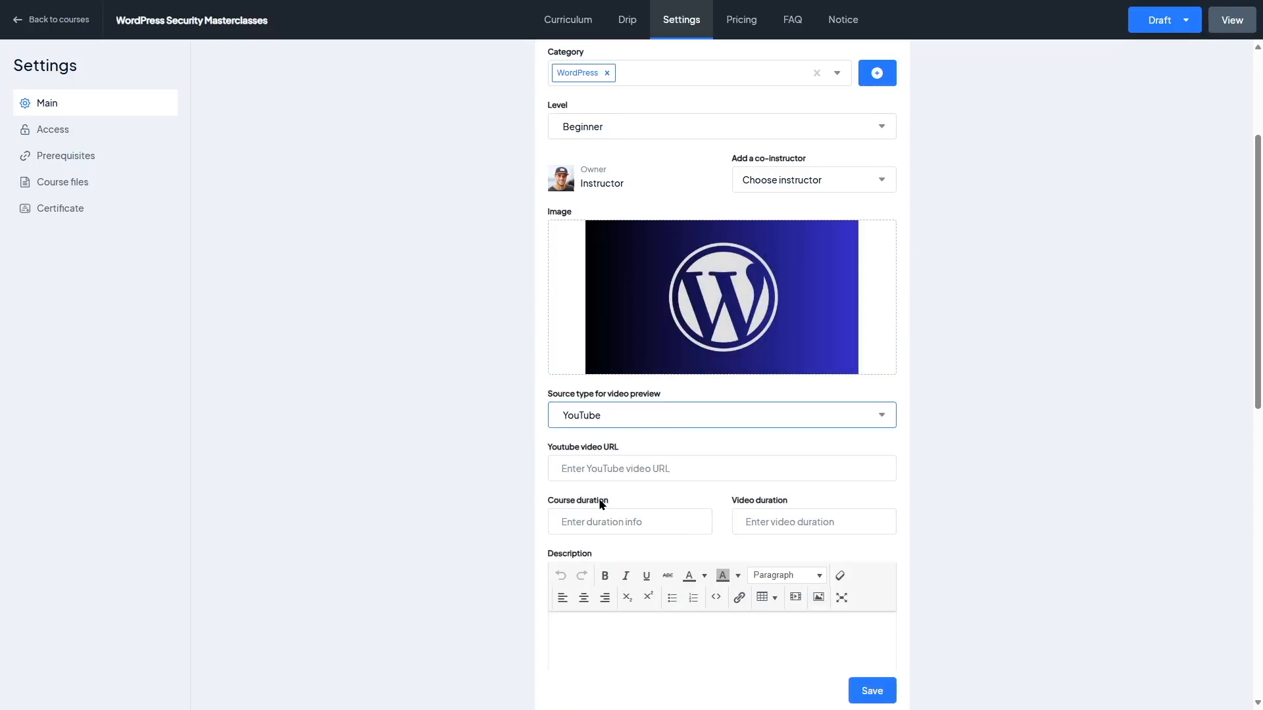
click(654, 428)
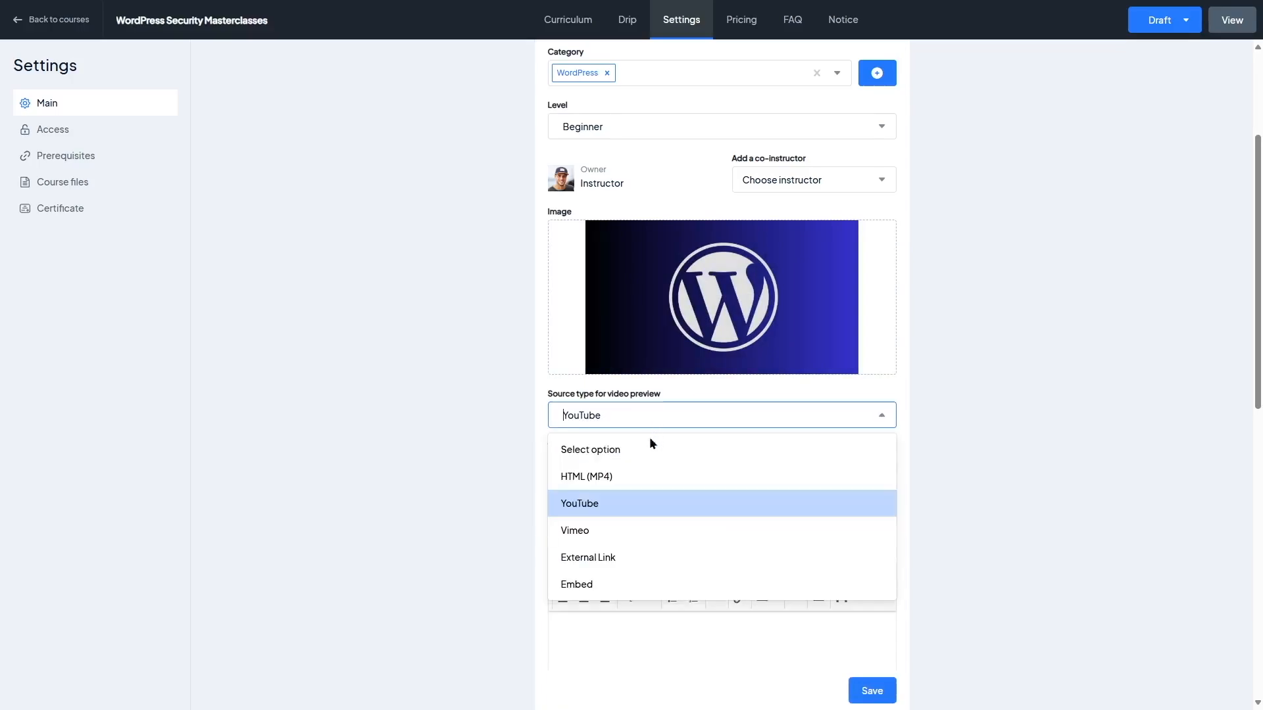
click(623, 452)
Step: Set the course status to New, leave the status dates empty and save the main settings
scroll(984, 445, down, 3)
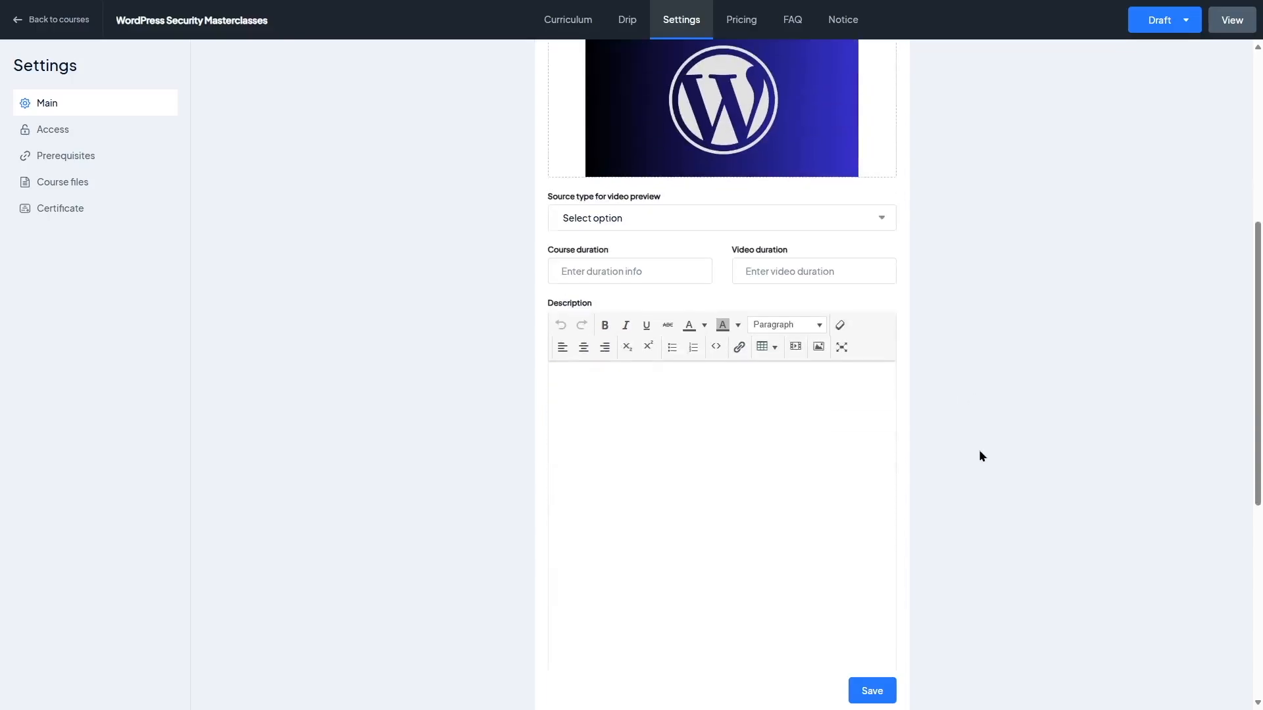
scroll(632, 428, down, 5)
scroll(637, 439, down, 1)
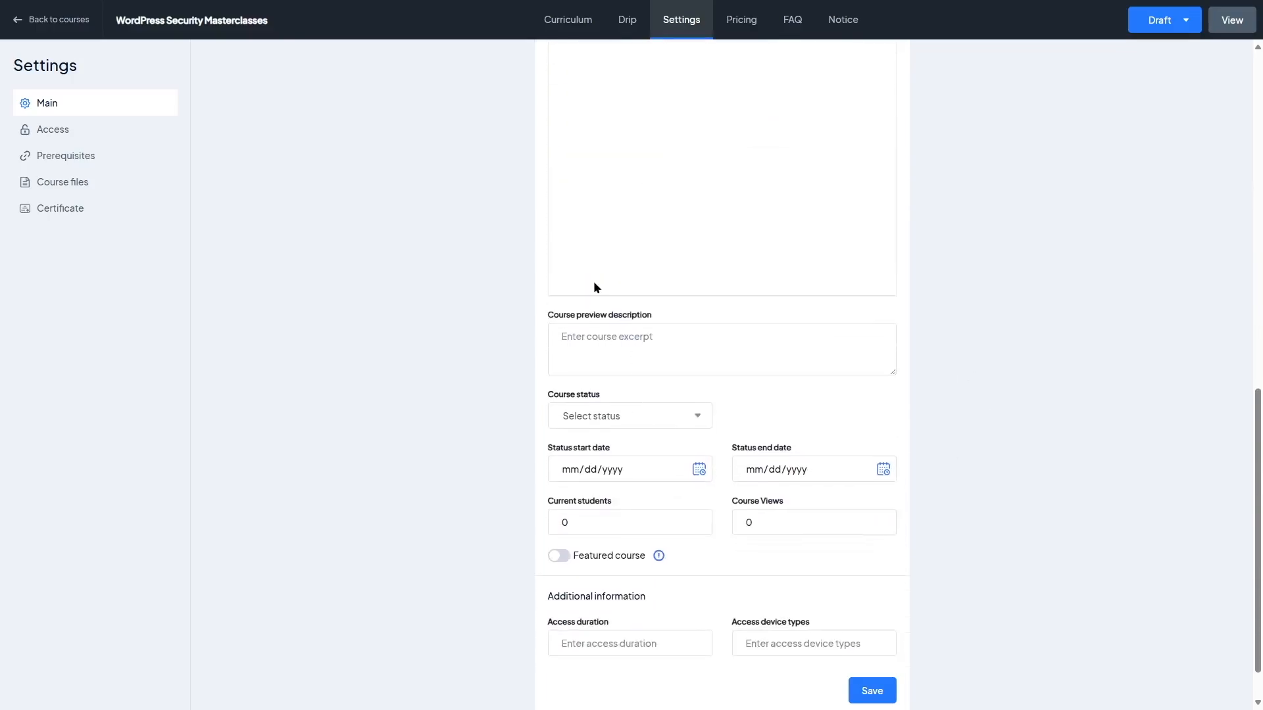
click(607, 454)
click(605, 425)
click(597, 482)
click(621, 471)
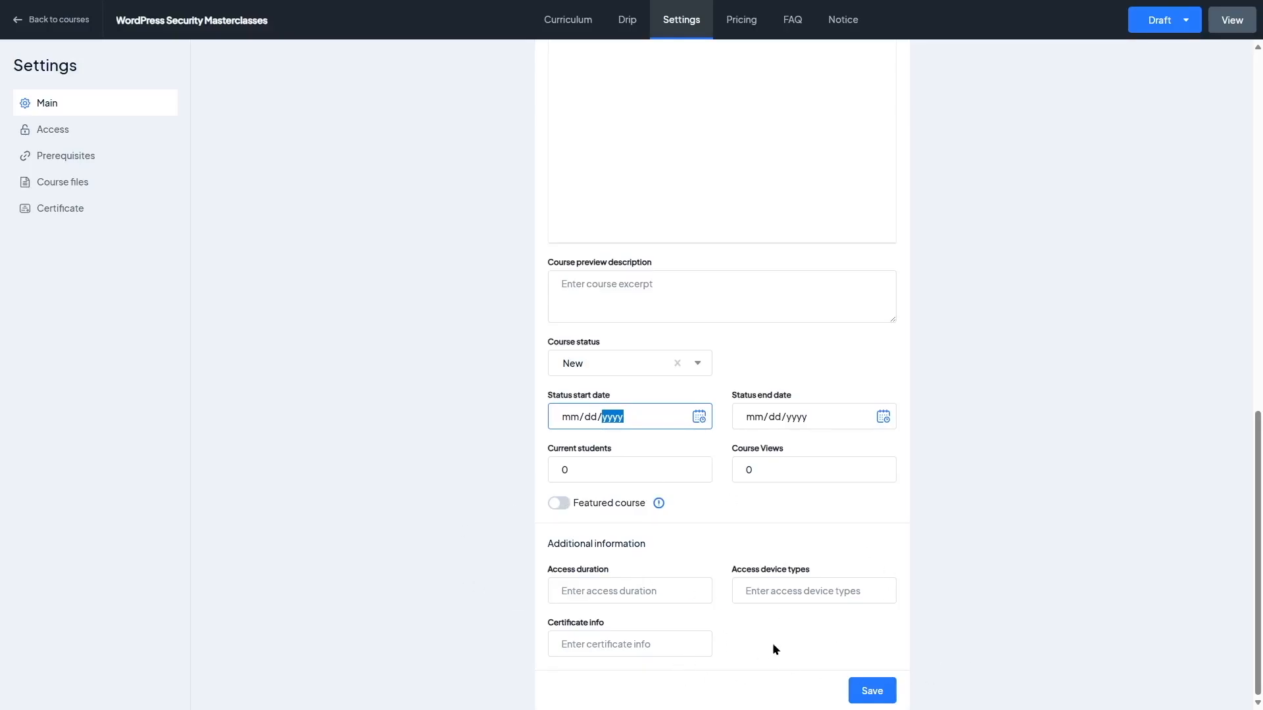
click(872, 690)
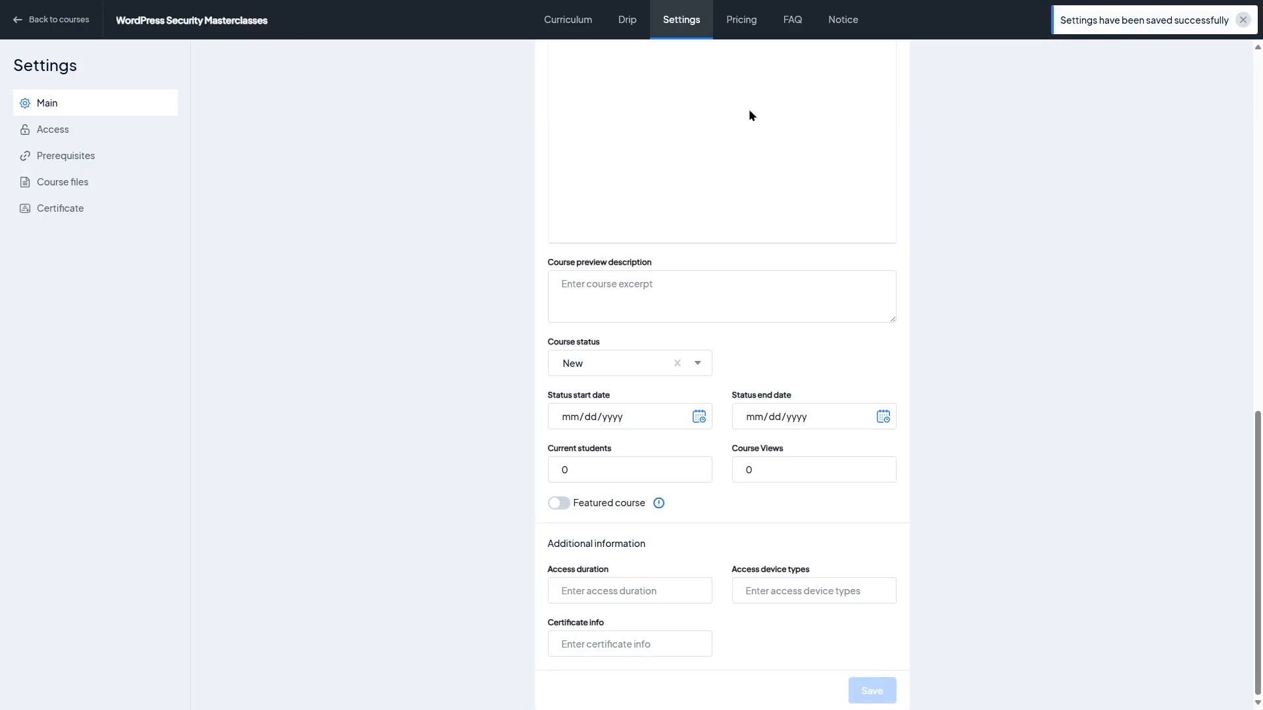
Step: Review the course's pricing options, switching One-time purchase on to see its price fields and off again
click(747, 25)
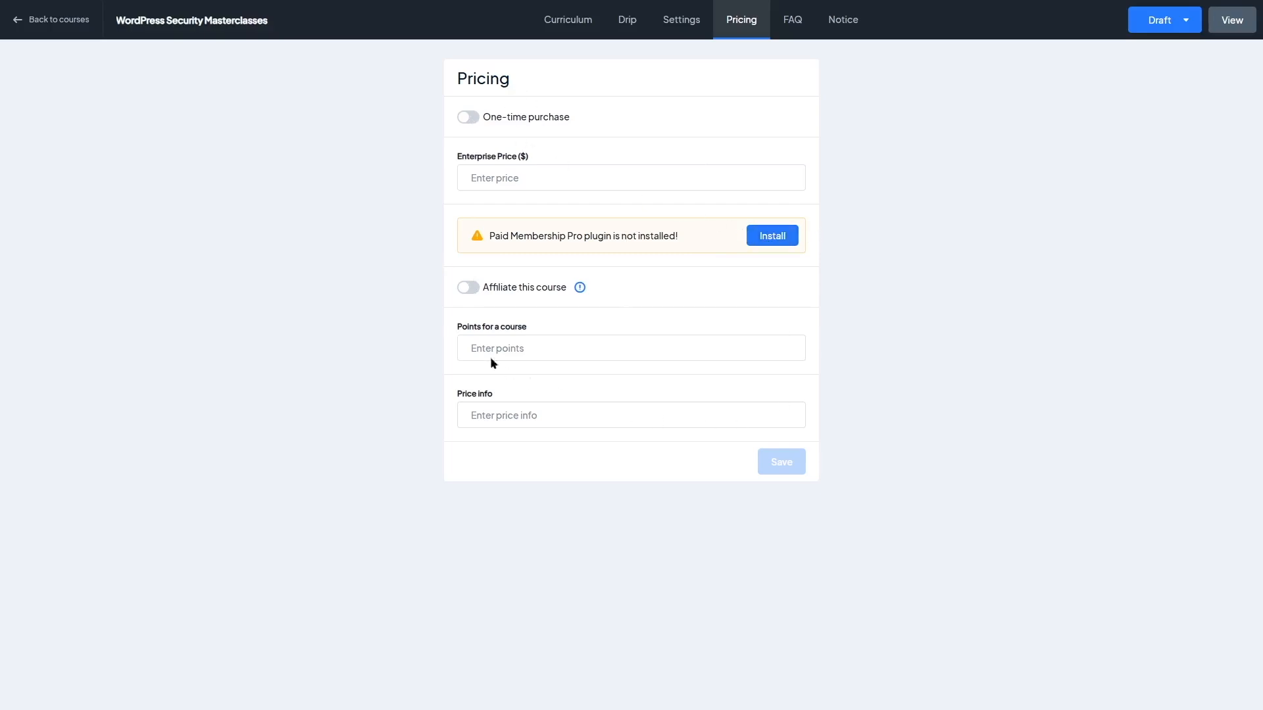
click(471, 118)
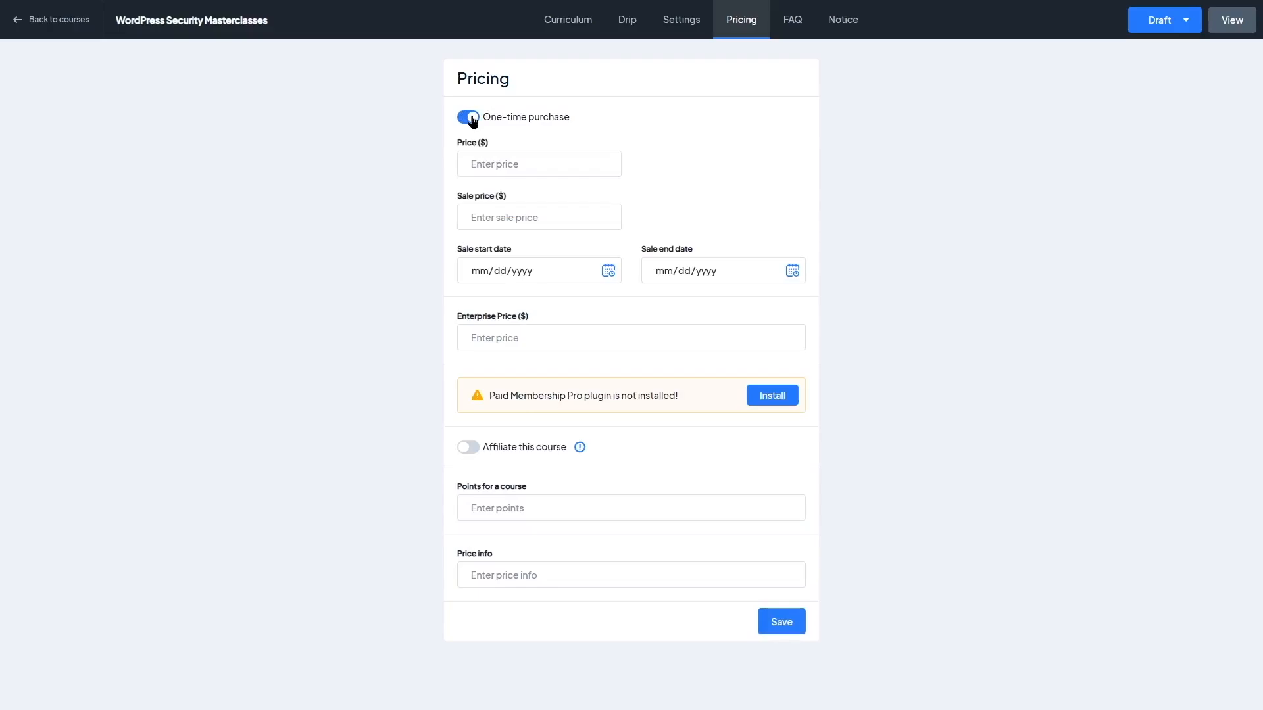
click(466, 119)
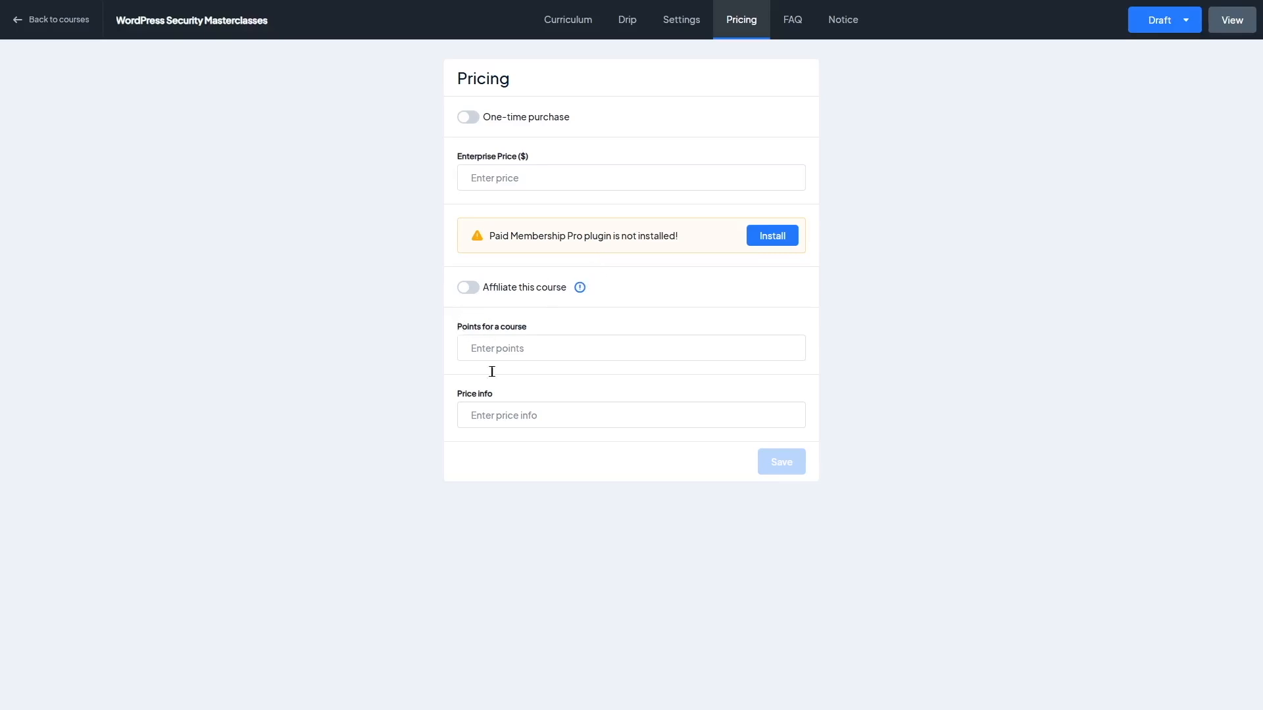
click(532, 337)
click(530, 413)
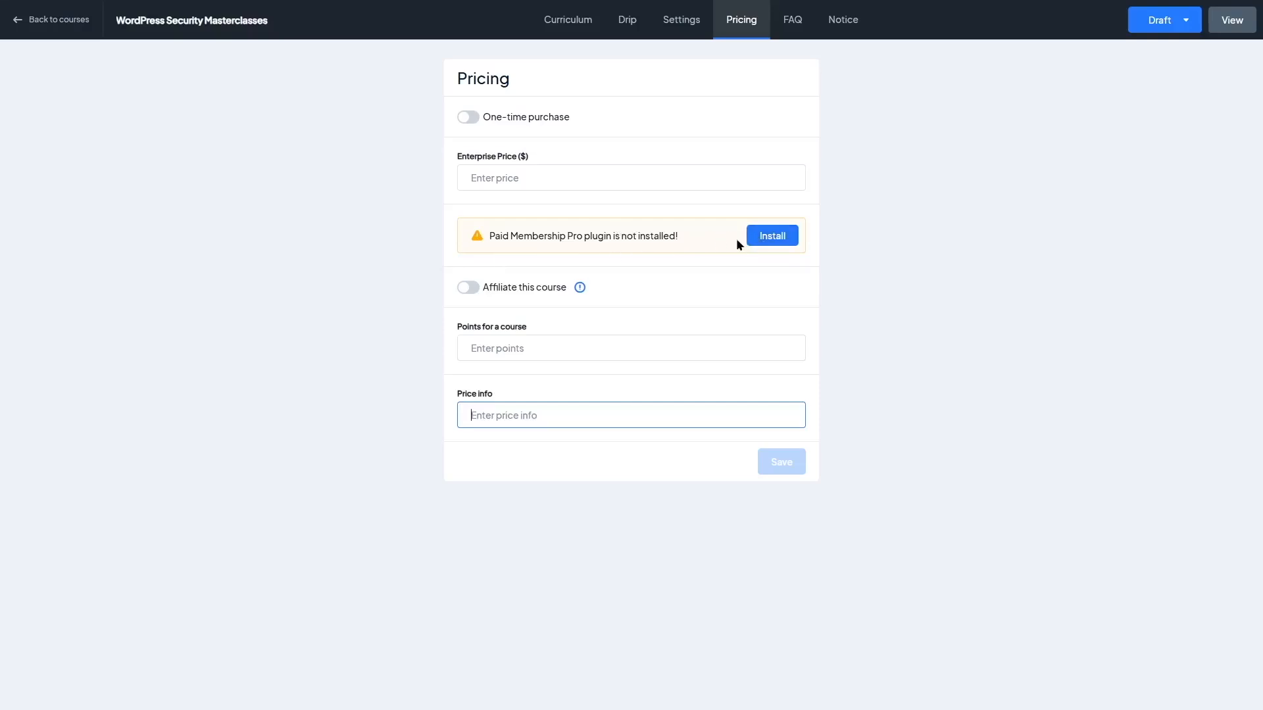
Step: Create and save an FAQ entry asking "Is this course free or paid?" with the answer "Yes, this is a free course!"
click(783, 25)
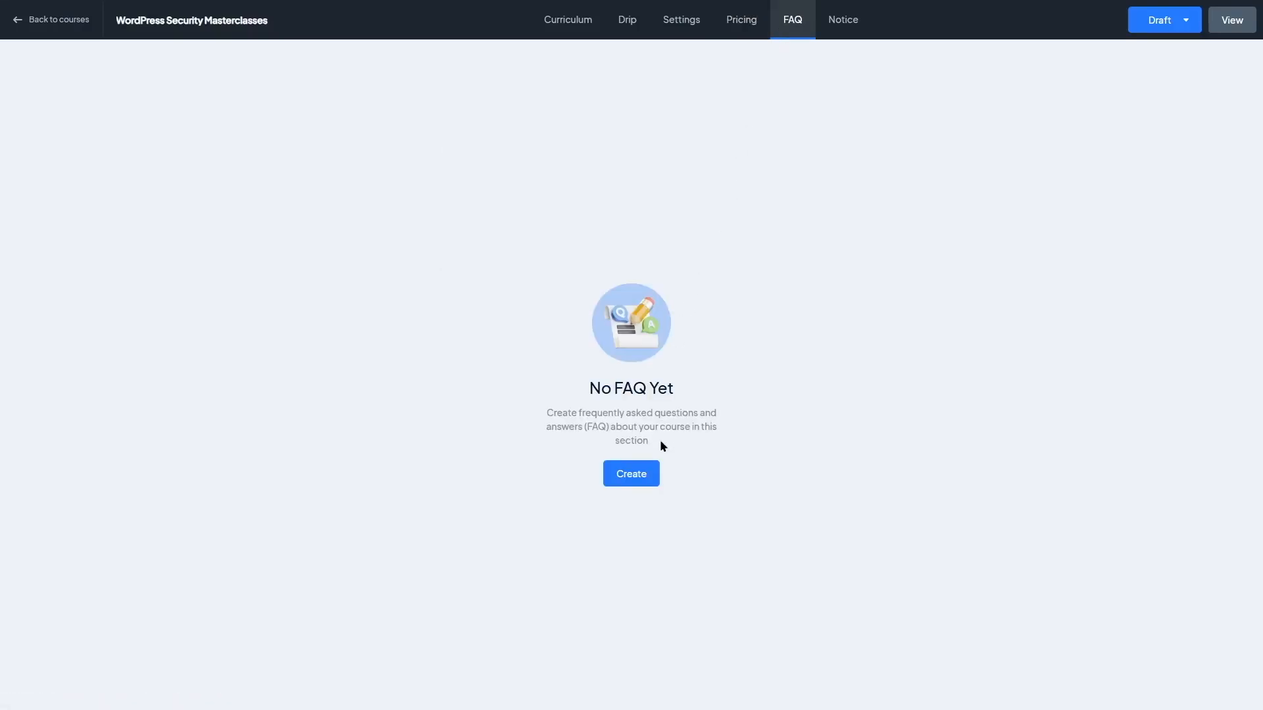
click(631, 475)
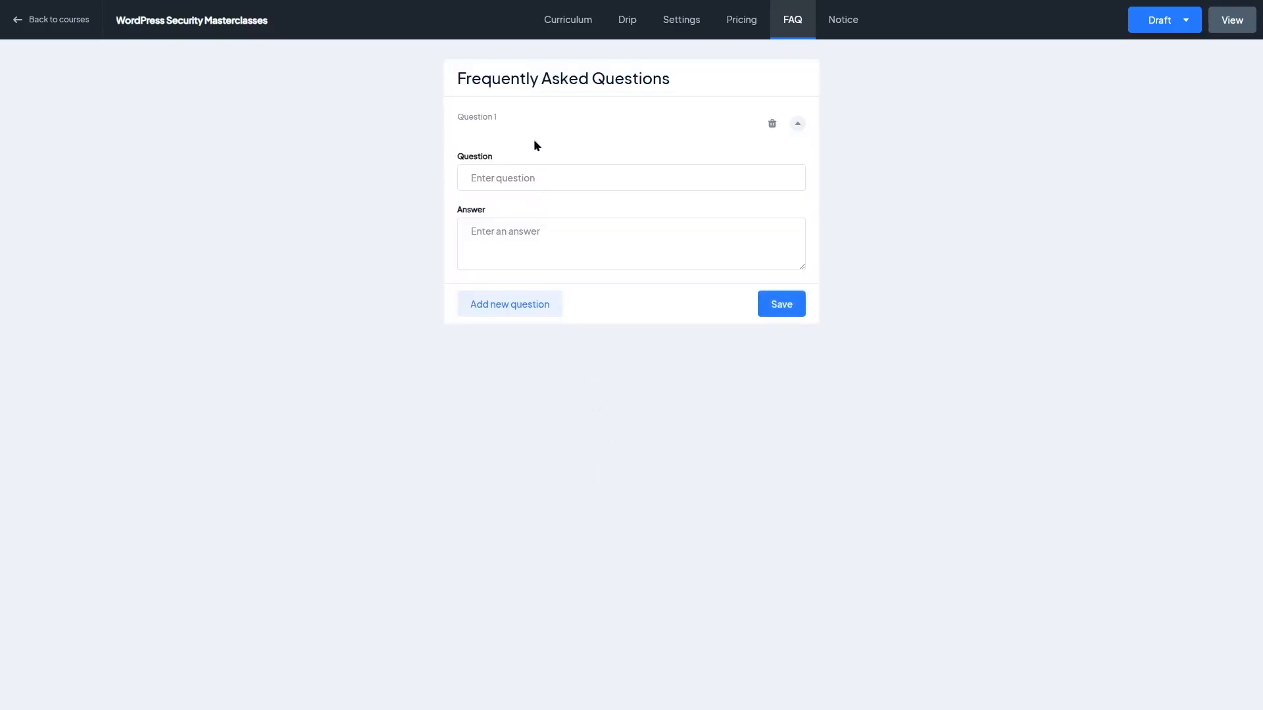
click(497, 175)
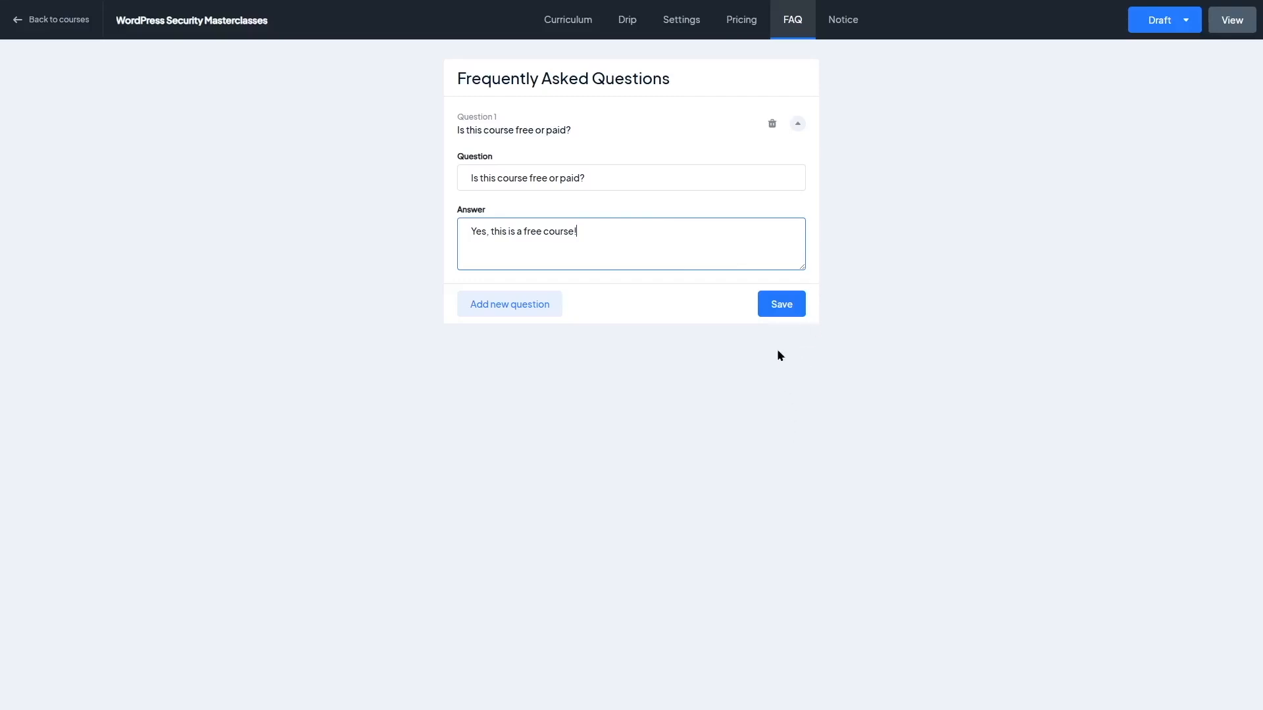
click(776, 313)
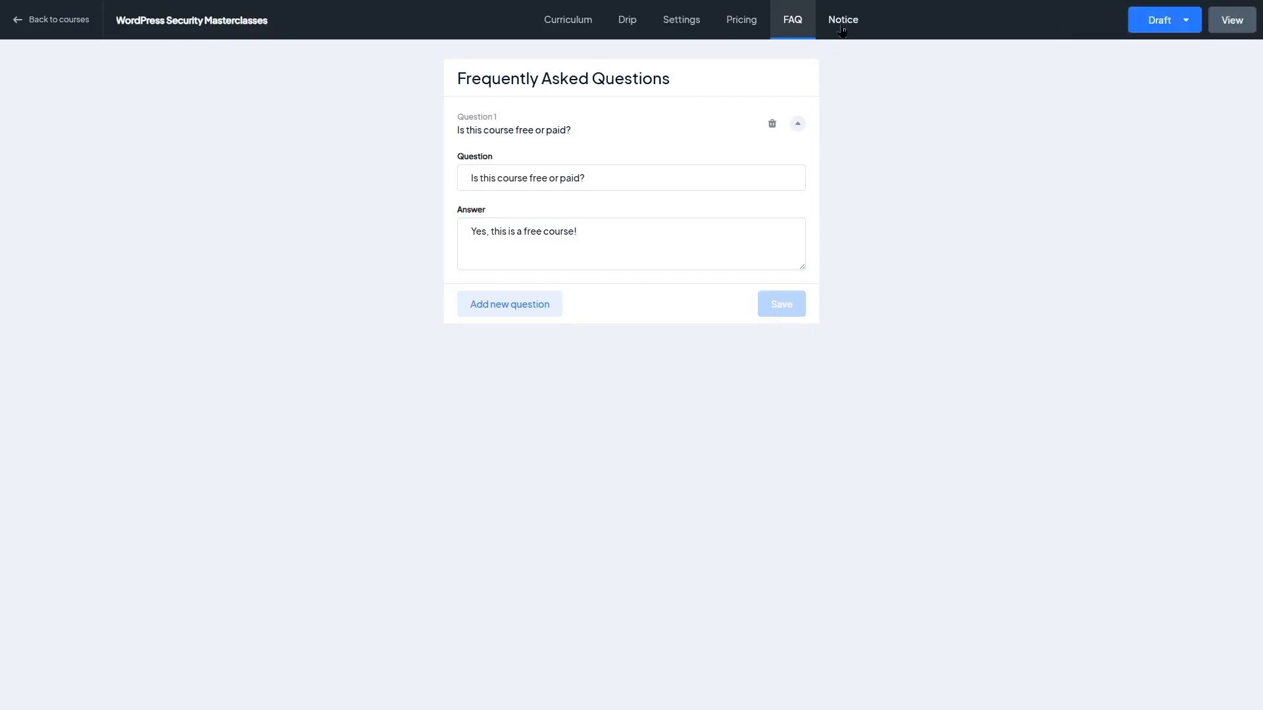
Step: Open the course notice editor, leave the notice empty, publish the course and dismiss the confirmation
click(842, 26)
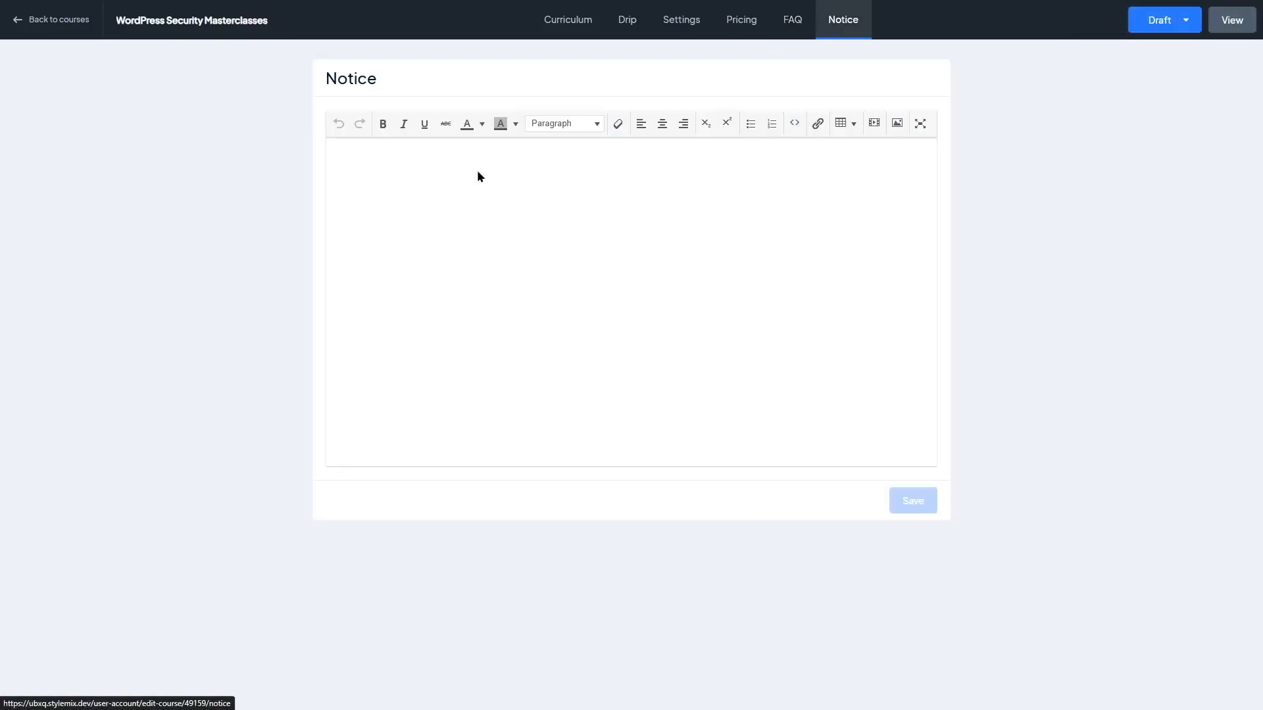
click(442, 187)
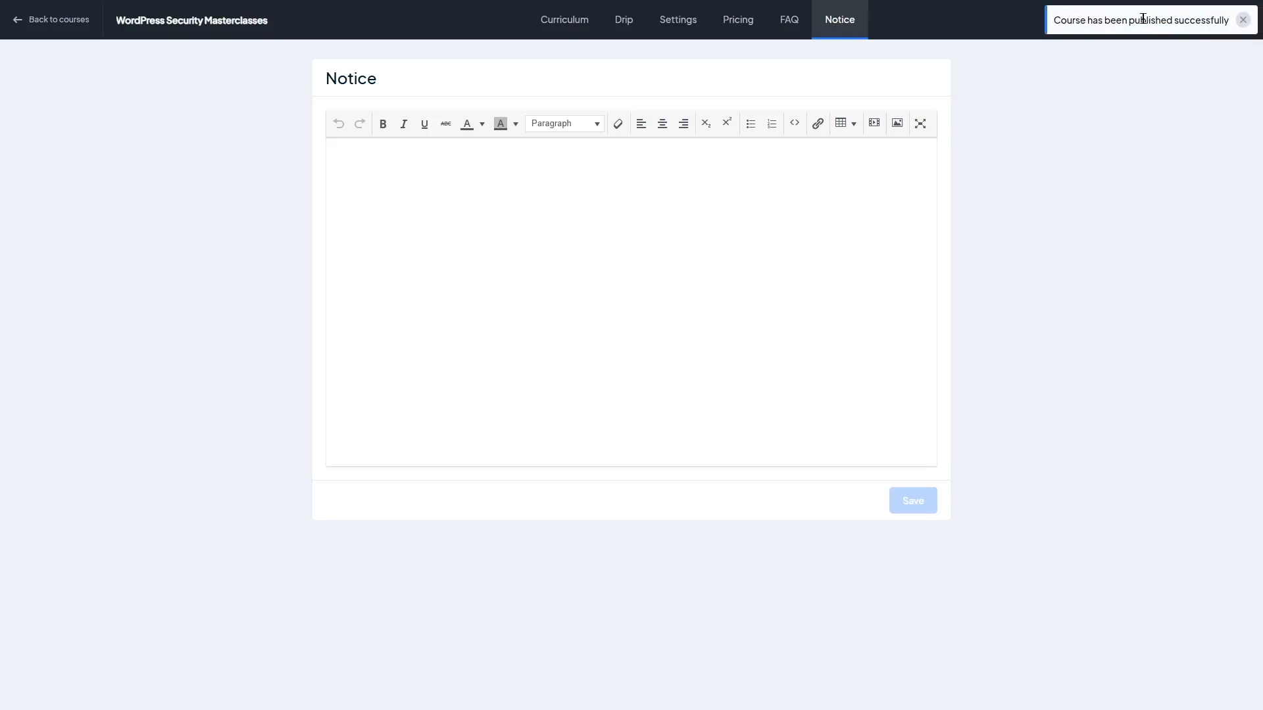
click(1242, 20)
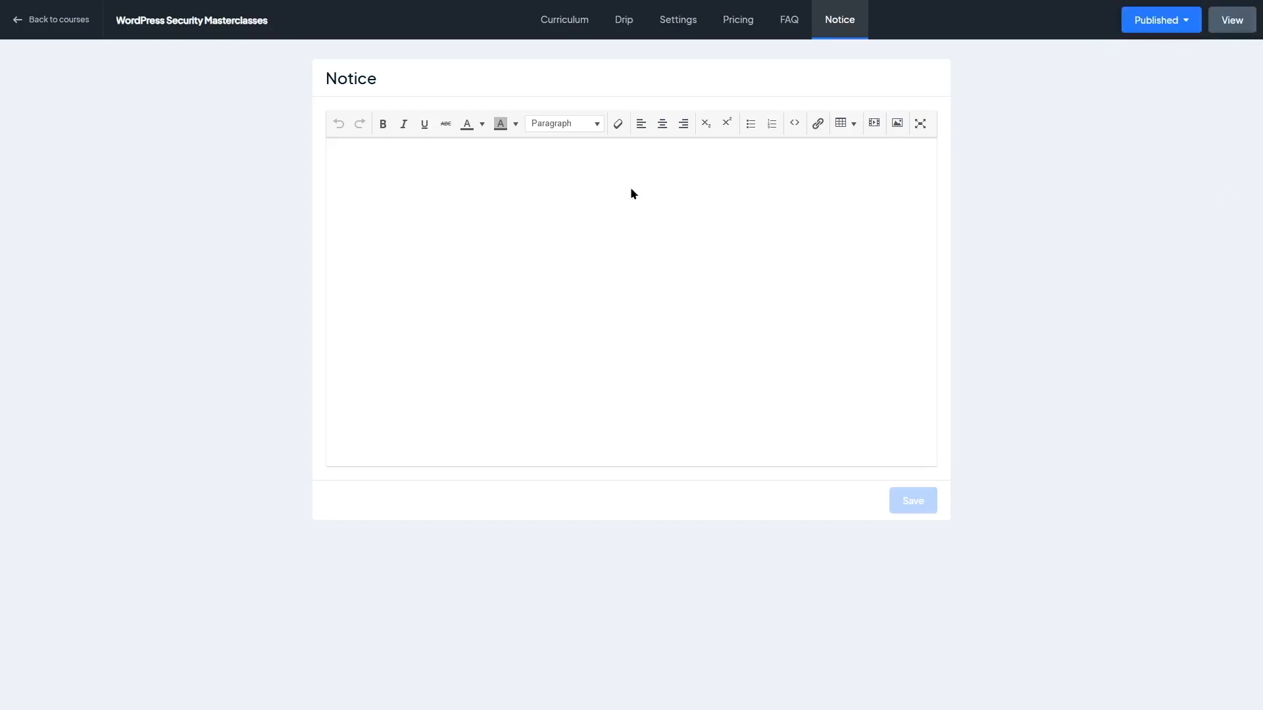
Step: View the published course page and look through its description, curriculum, FAQ and reviews sections, ending on the curriculum
click(1252, 24)
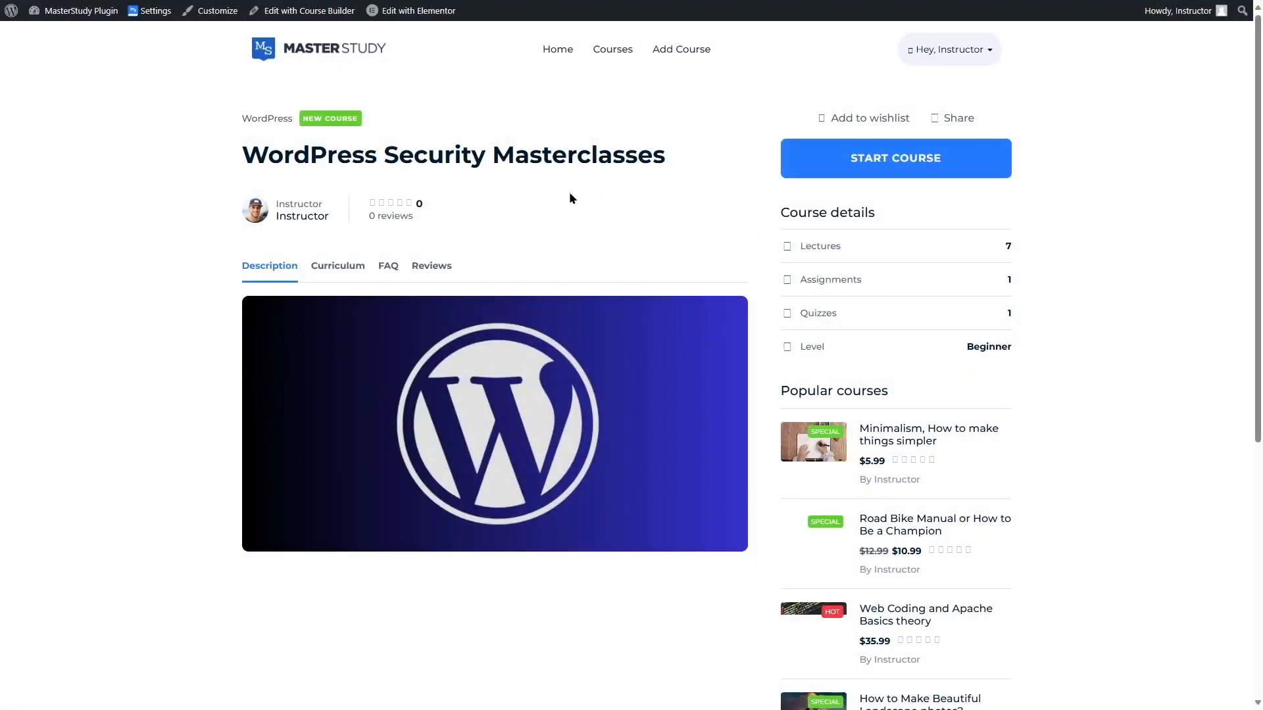
scroll(569, 224, down, 6)
scroll(427, 320, up, 5)
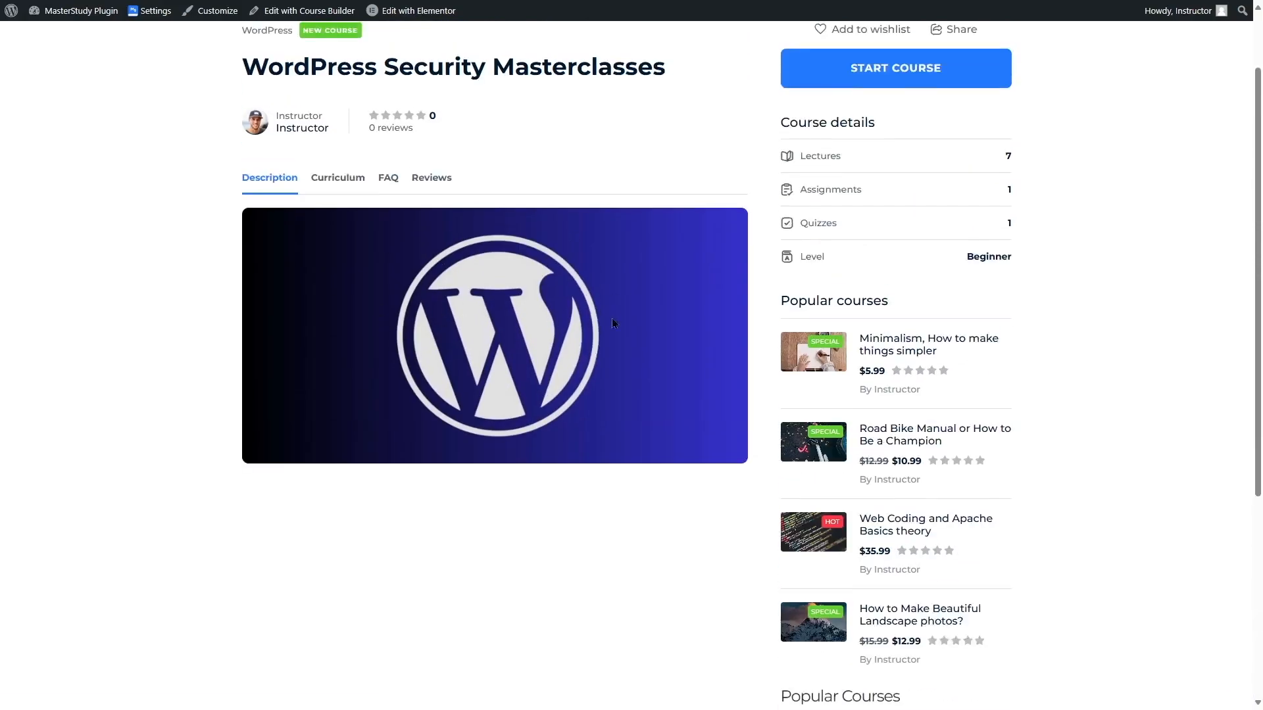
click(327, 188)
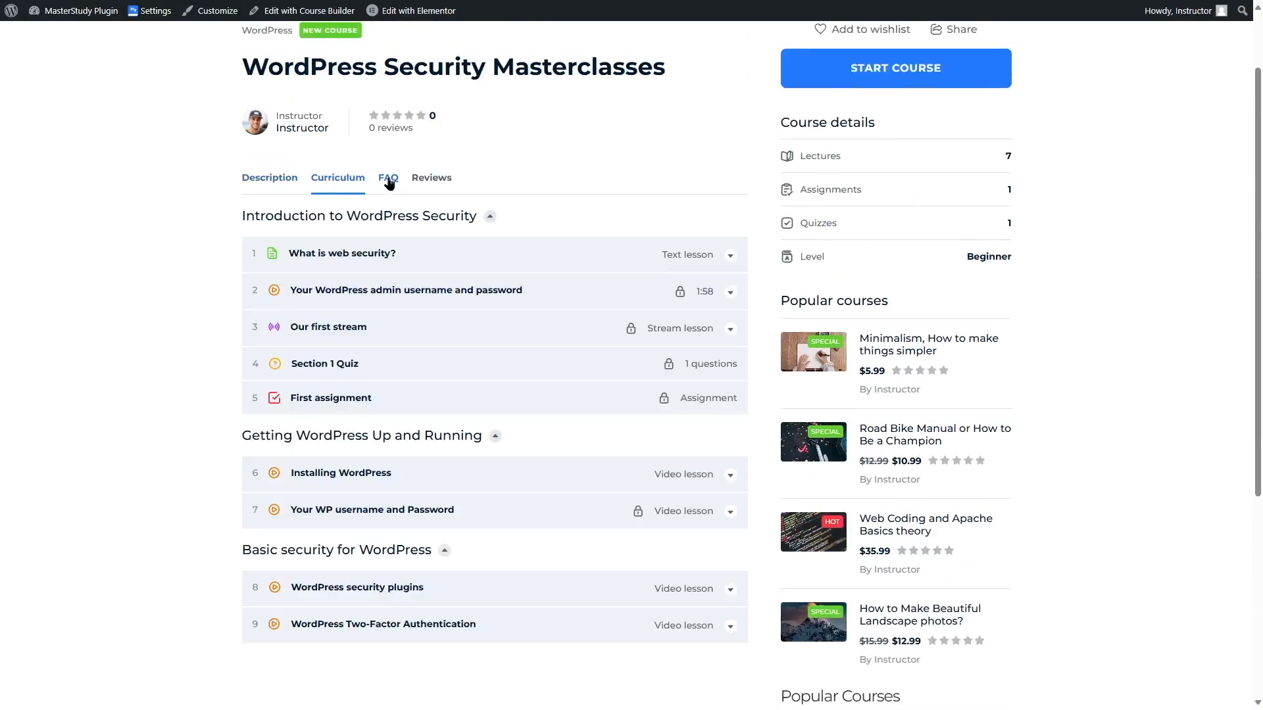
click(387, 181)
click(425, 183)
click(285, 180)
click(357, 181)
Step: Preview the "What is web security?" lesson, return to the course page and check the lock hint on the second lesson
click(584, 258)
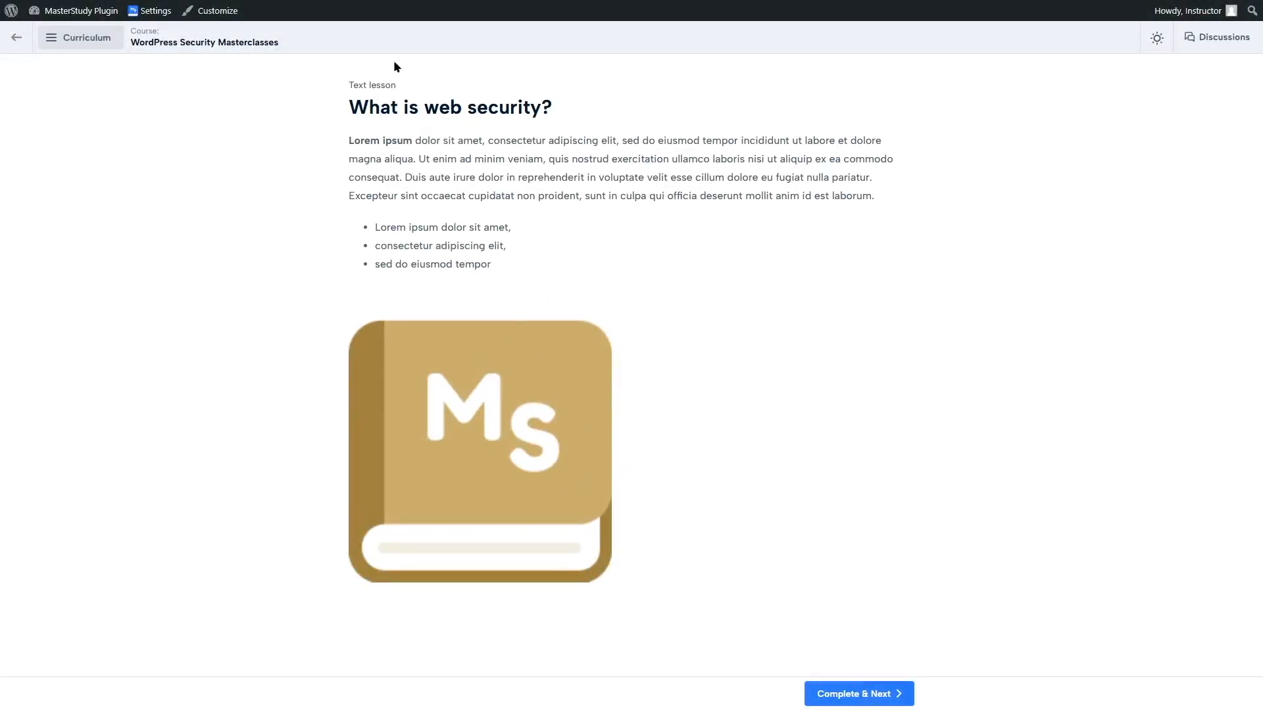
click(8, 41)
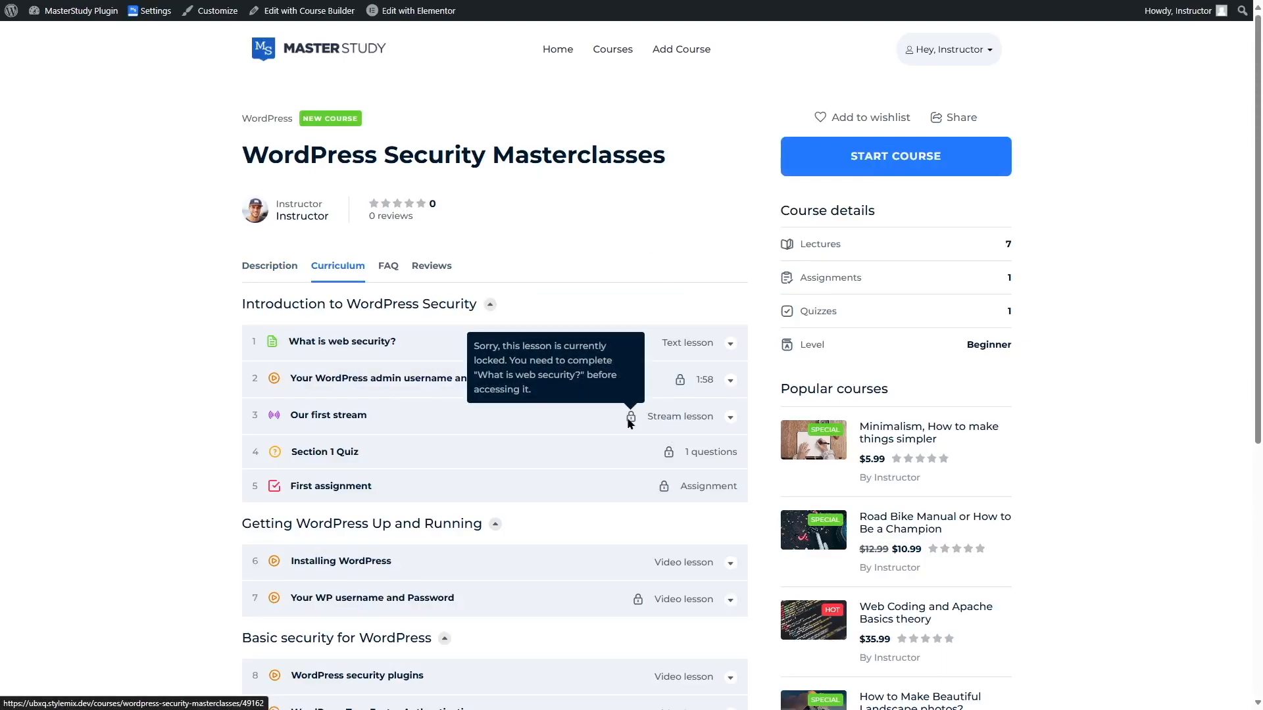
mouse_move(679, 381)
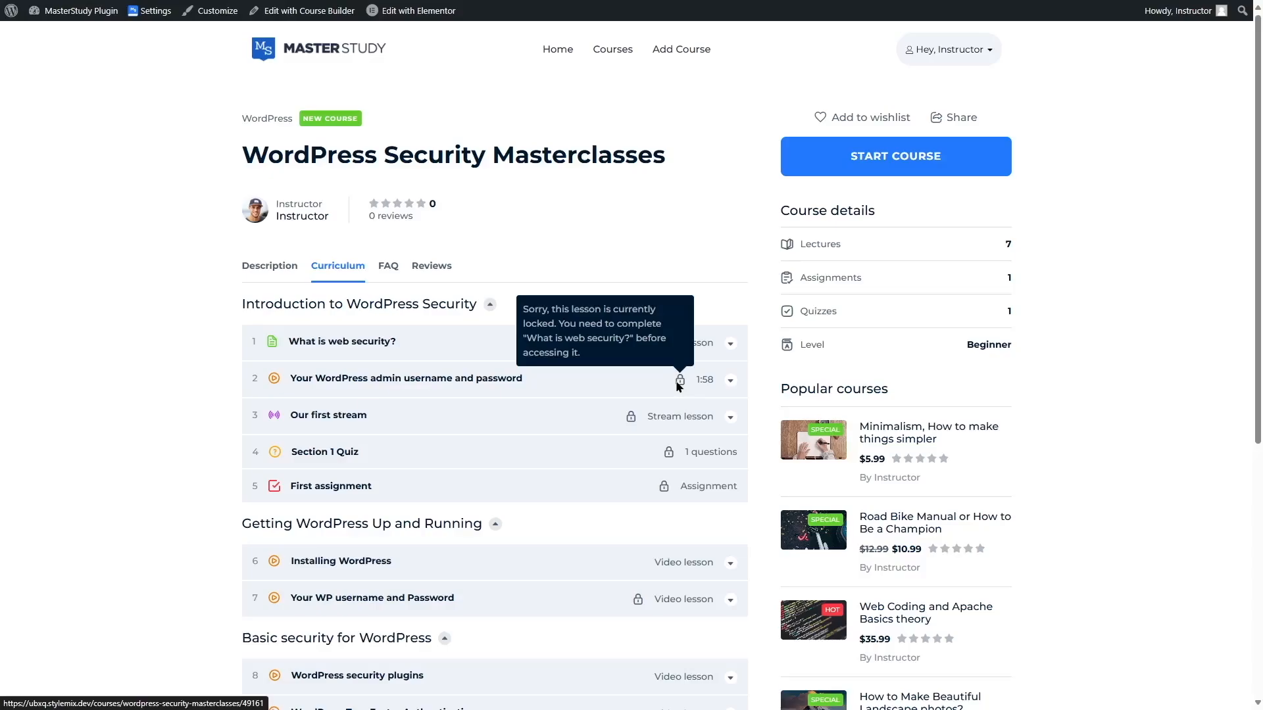
Step: Go to the WordPress admin dashboard and open the MS LMS general settings
mouse_move(88, 36)
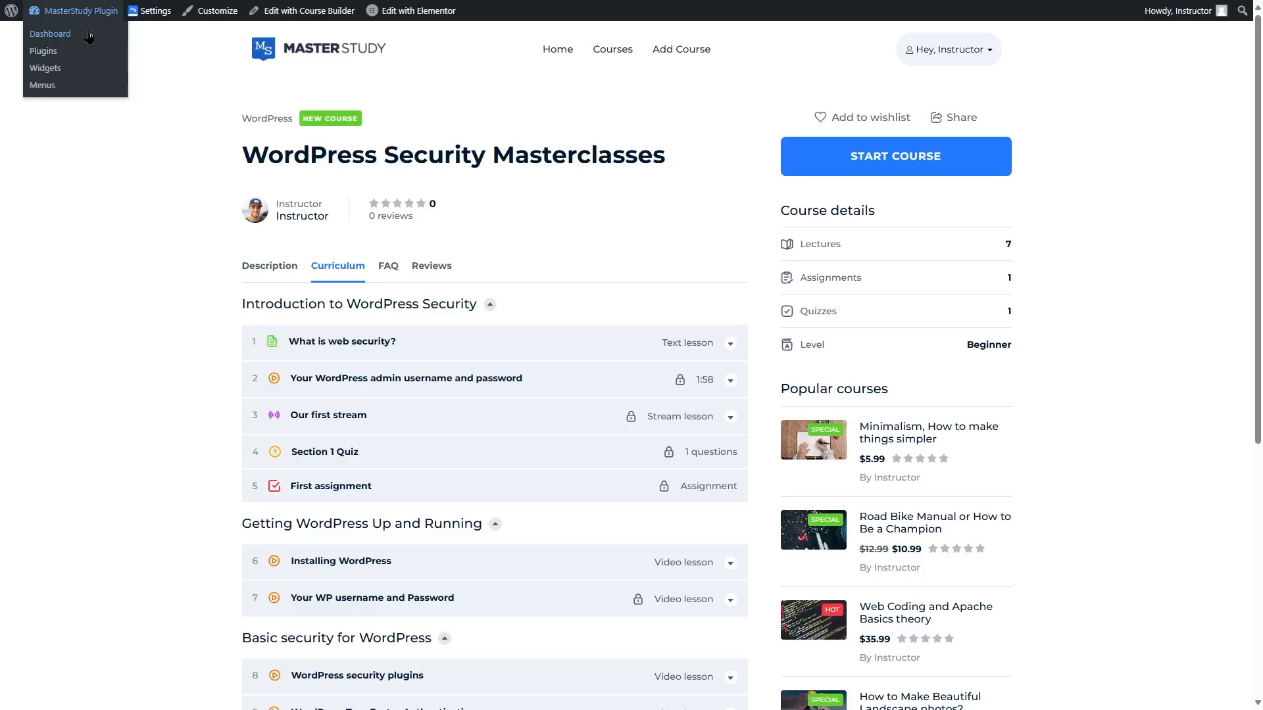
click(89, 37)
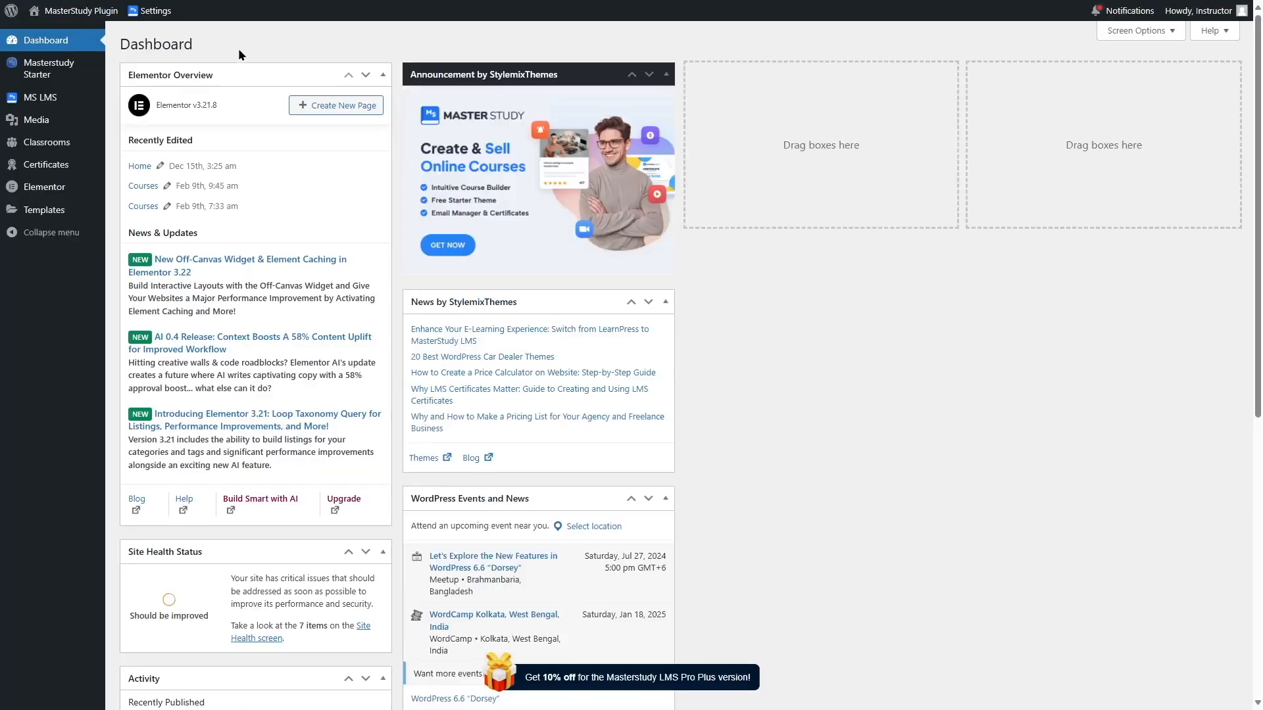
mouse_move(42, 104)
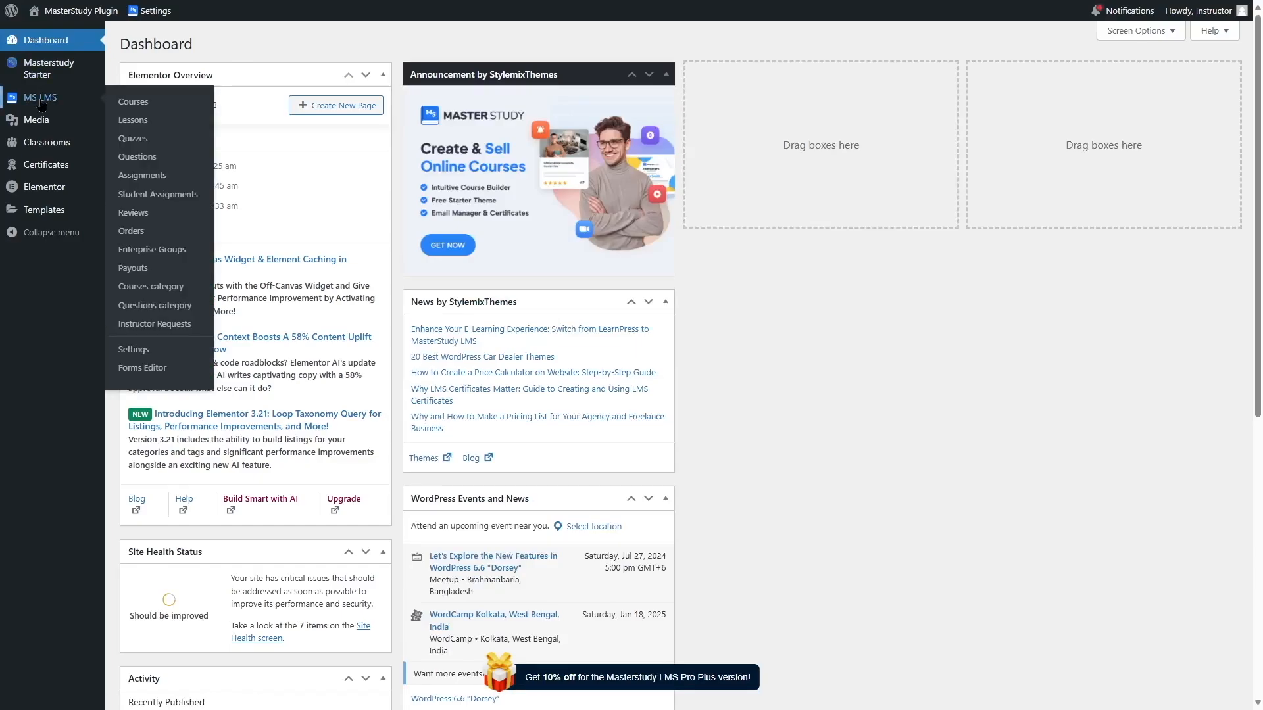
click(42, 104)
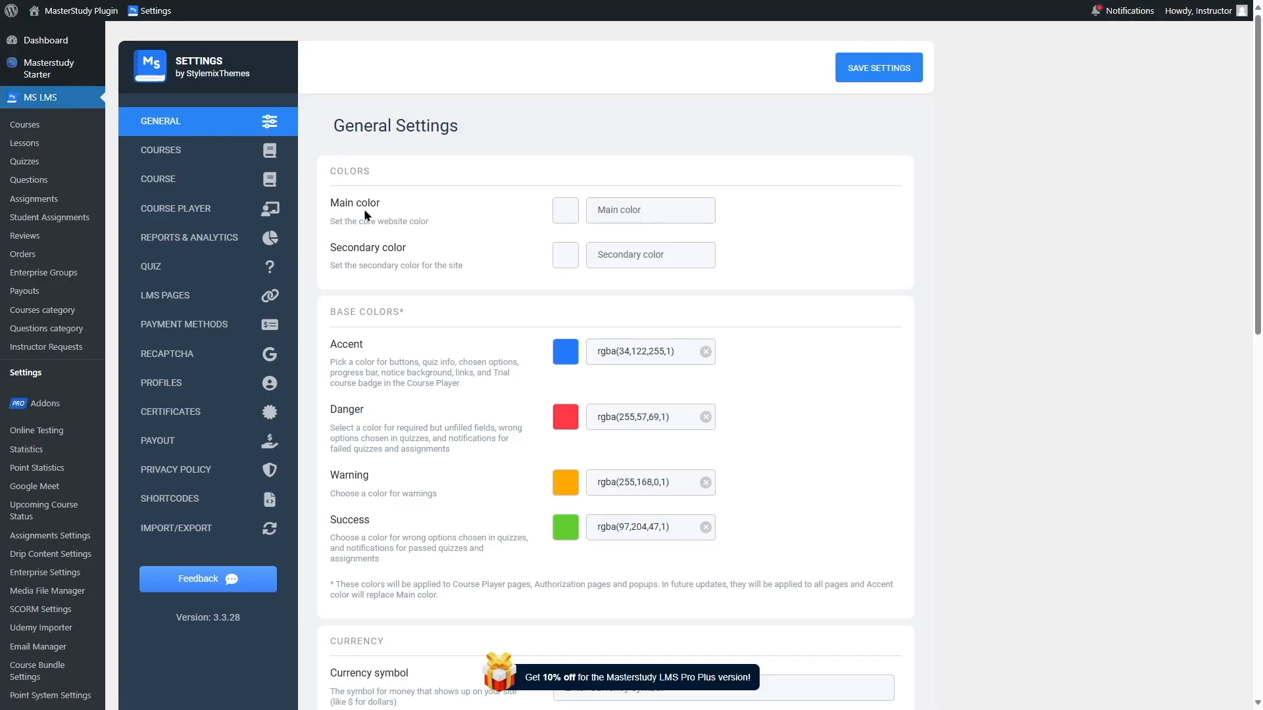
Step: Review the general LMS settings from colors and currency to checkout, instructor earnings and loading animation
scroll(480, 355, down, 4)
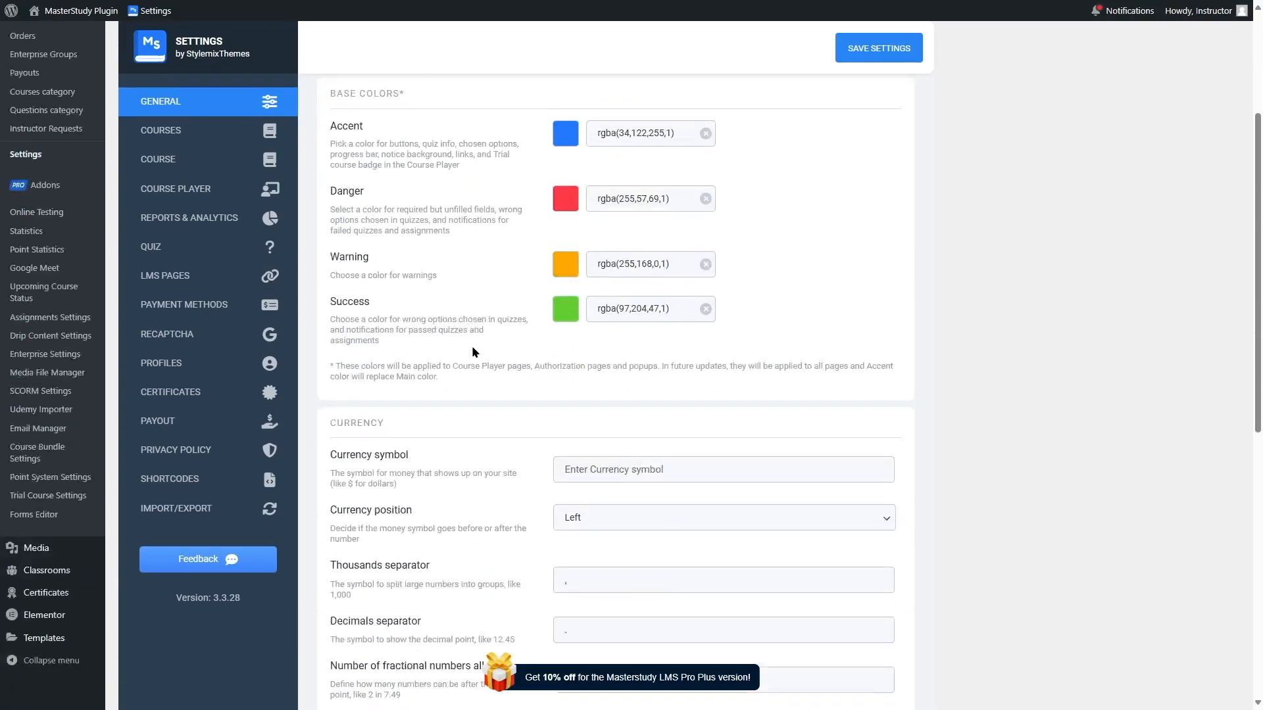
scroll(664, 298, down, 3)
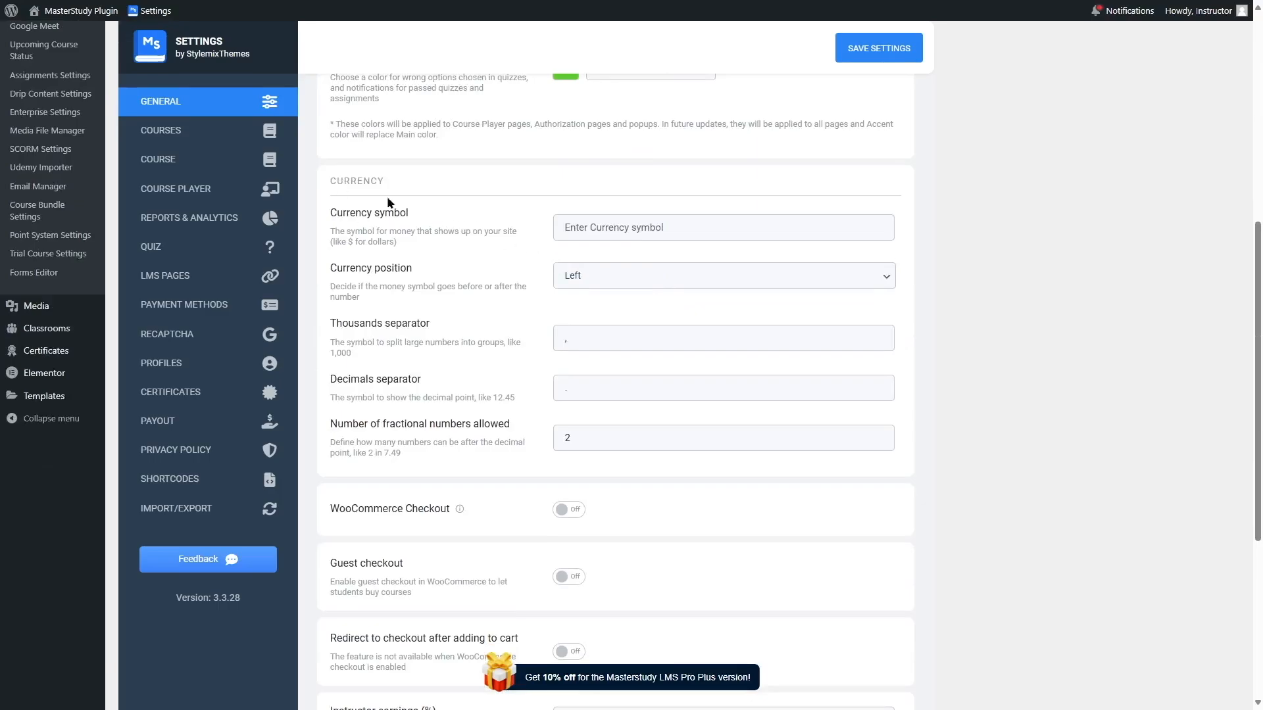
scroll(442, 416, down, 3)
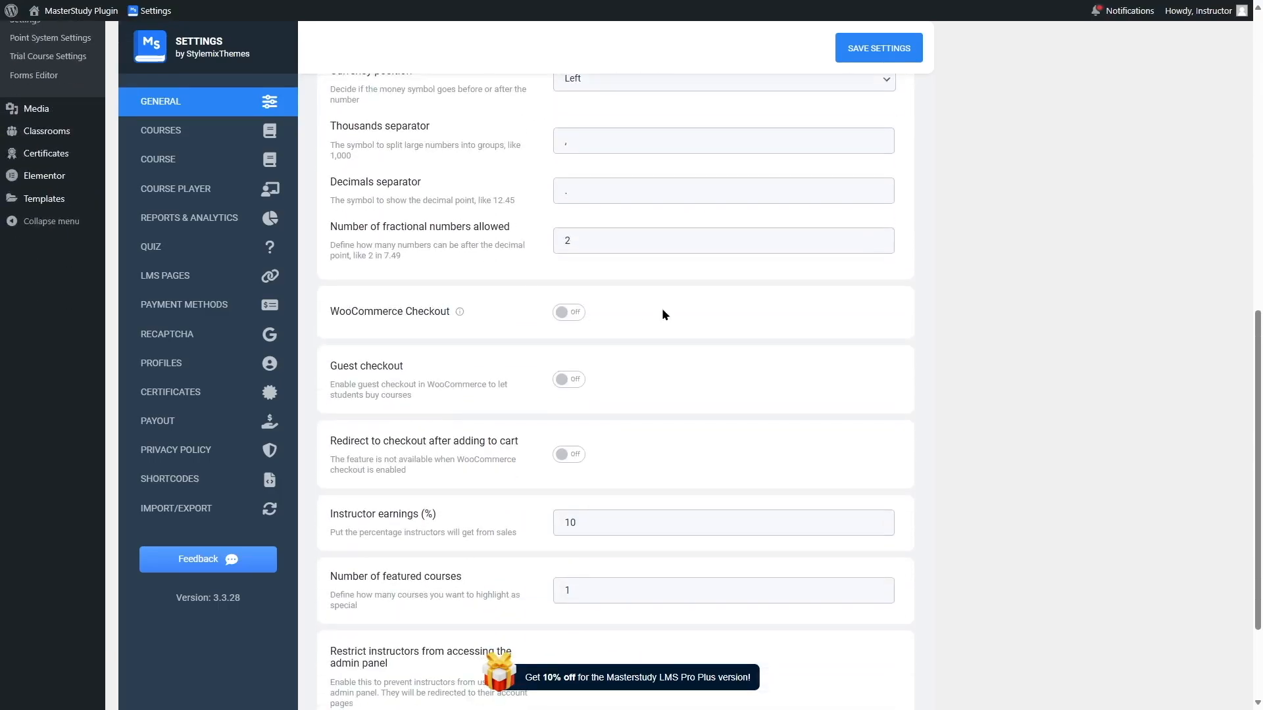
scroll(663, 314, down, 2)
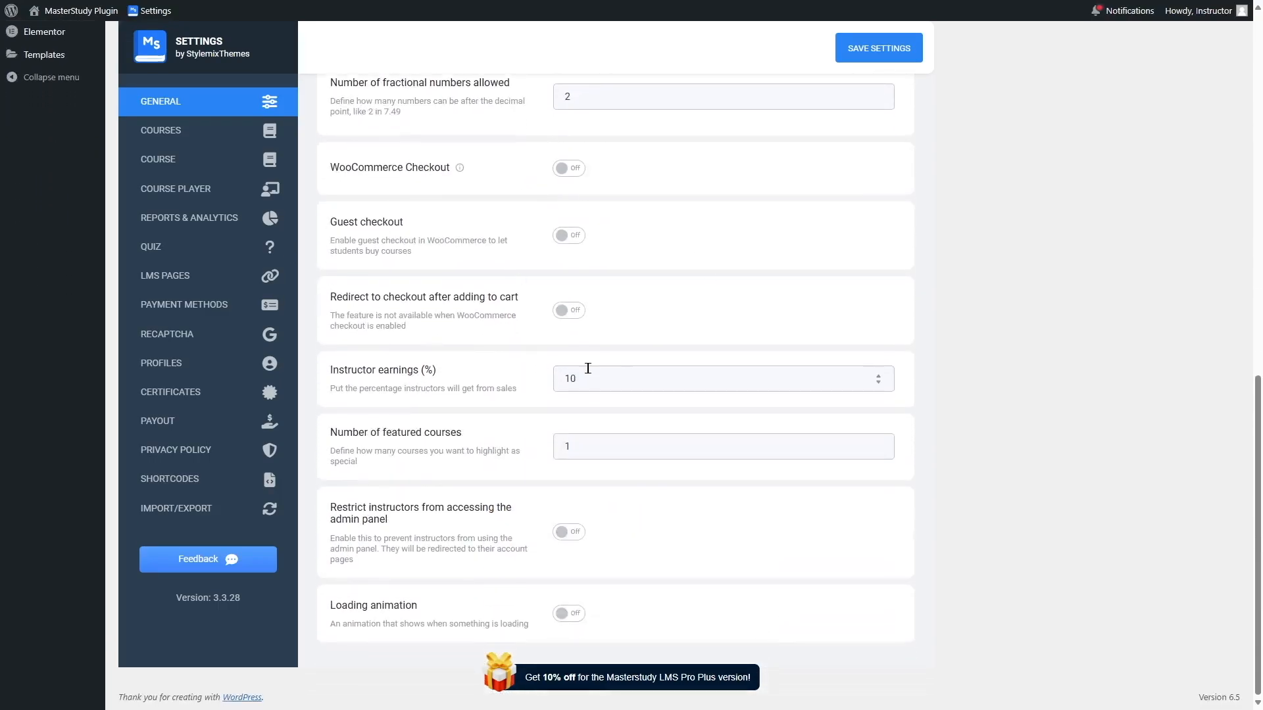
scroll(597, 440, up, 15)
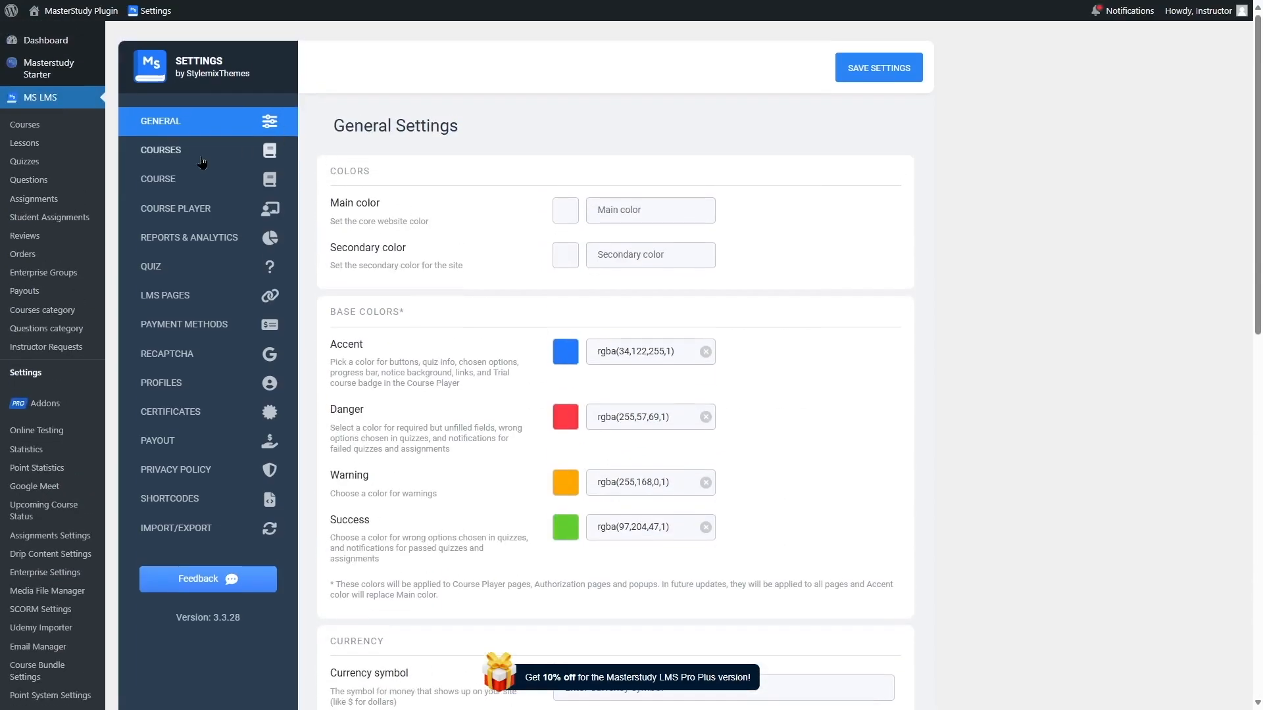
Step: Open the Courses settings and choose Courses as the main courses page
click(200, 135)
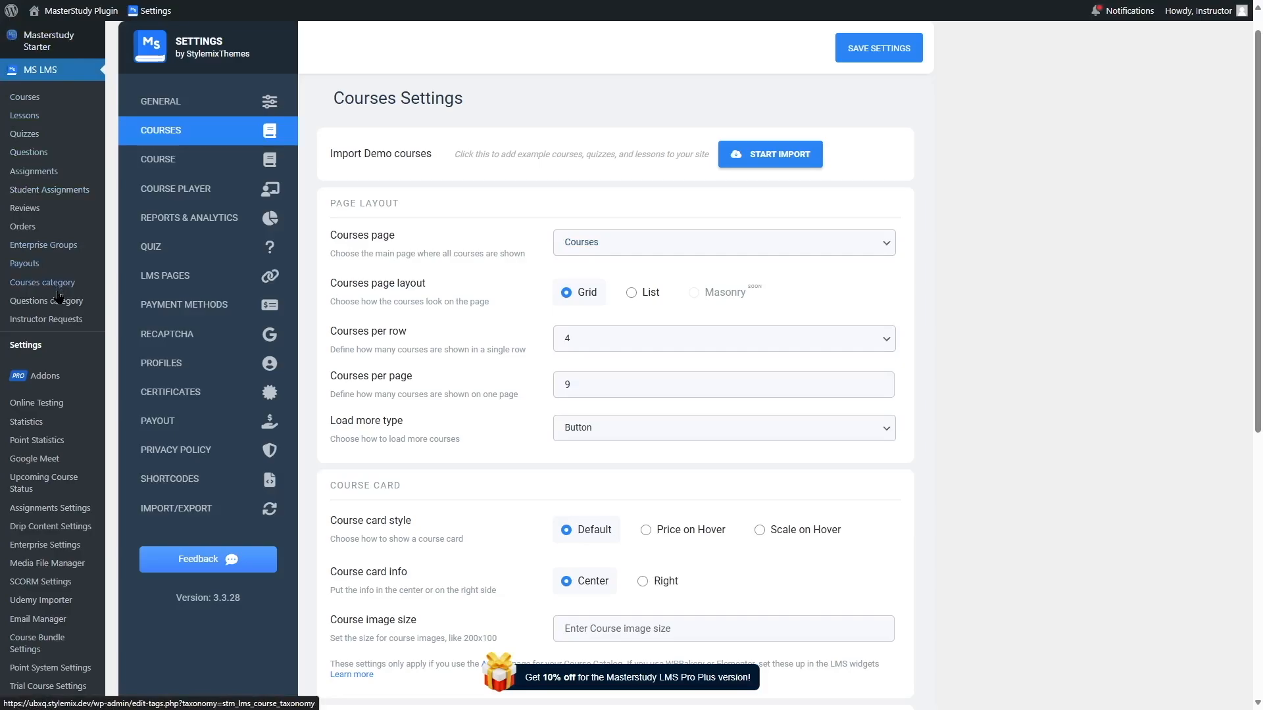
click(651, 242)
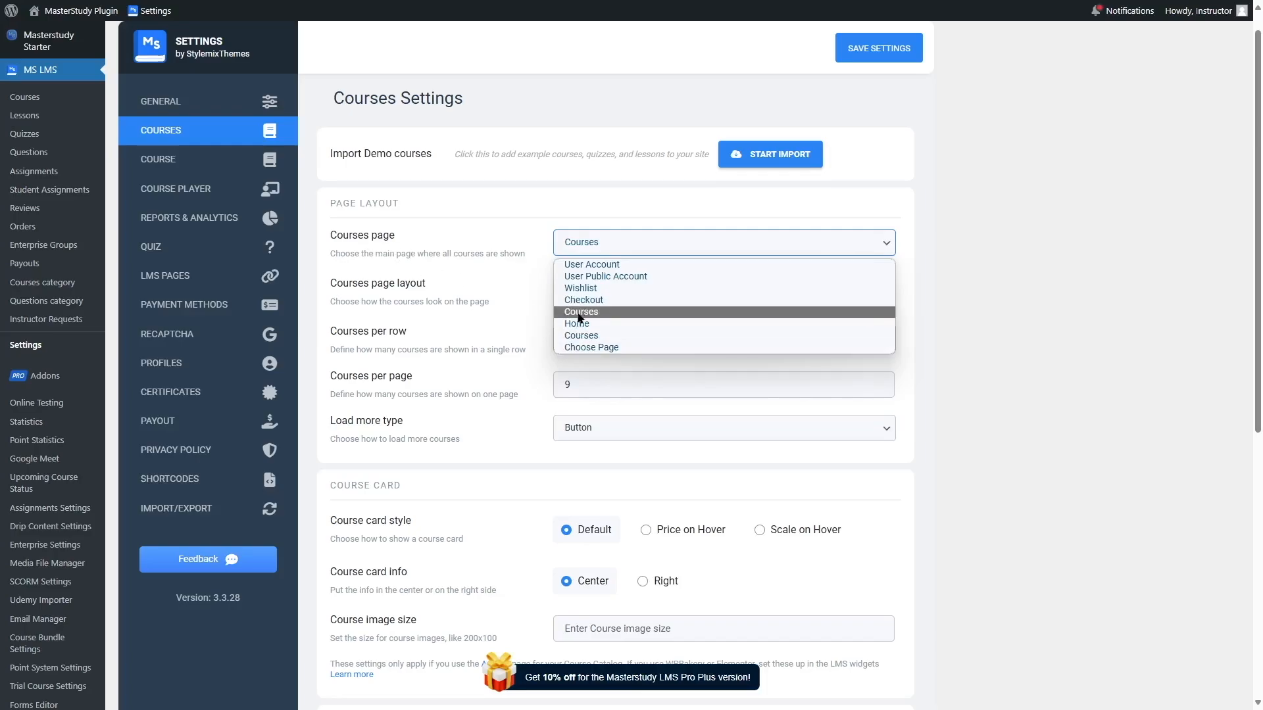
click(578, 315)
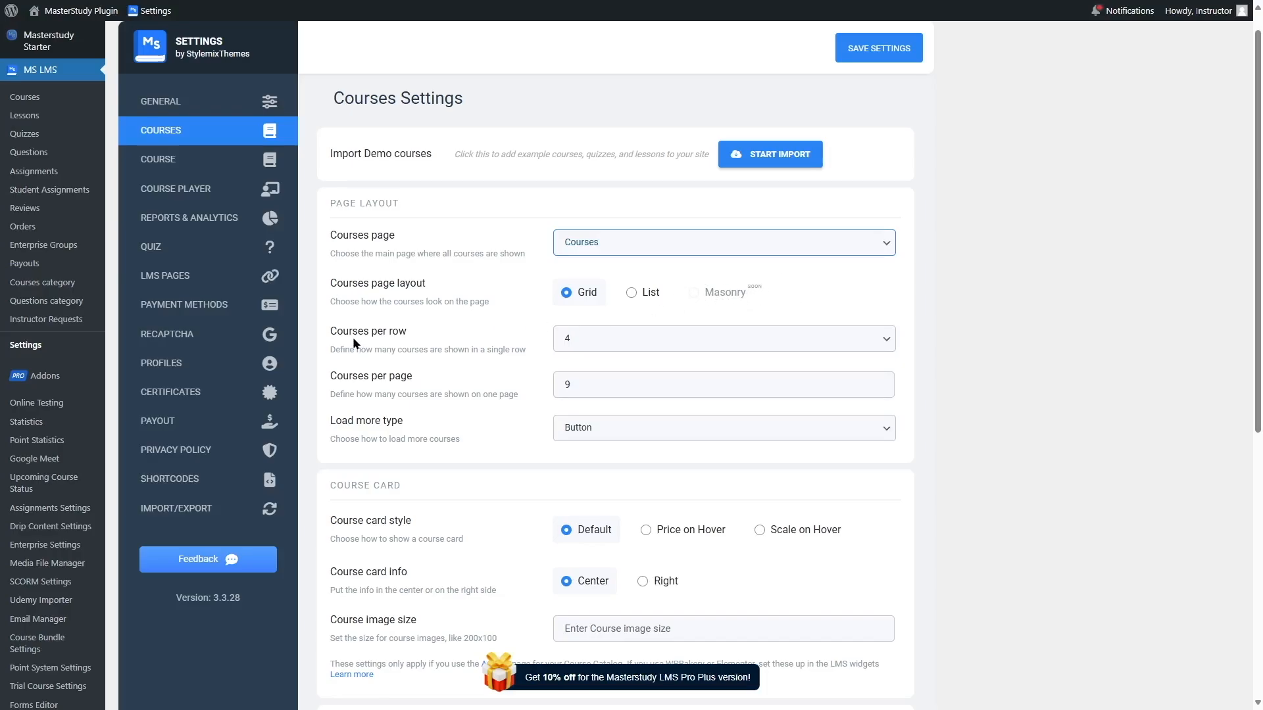
Step: Check the options for courses per row, courses per page and load more type without changing them
click(615, 343)
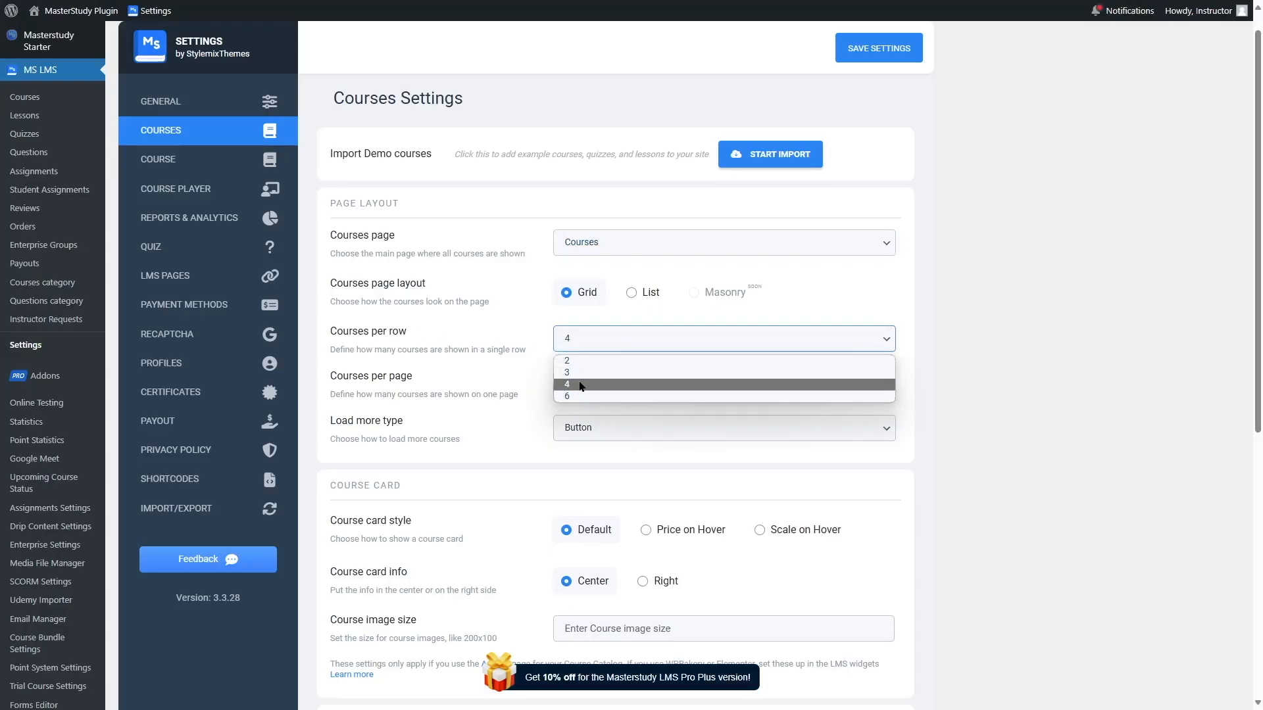
click(939, 390)
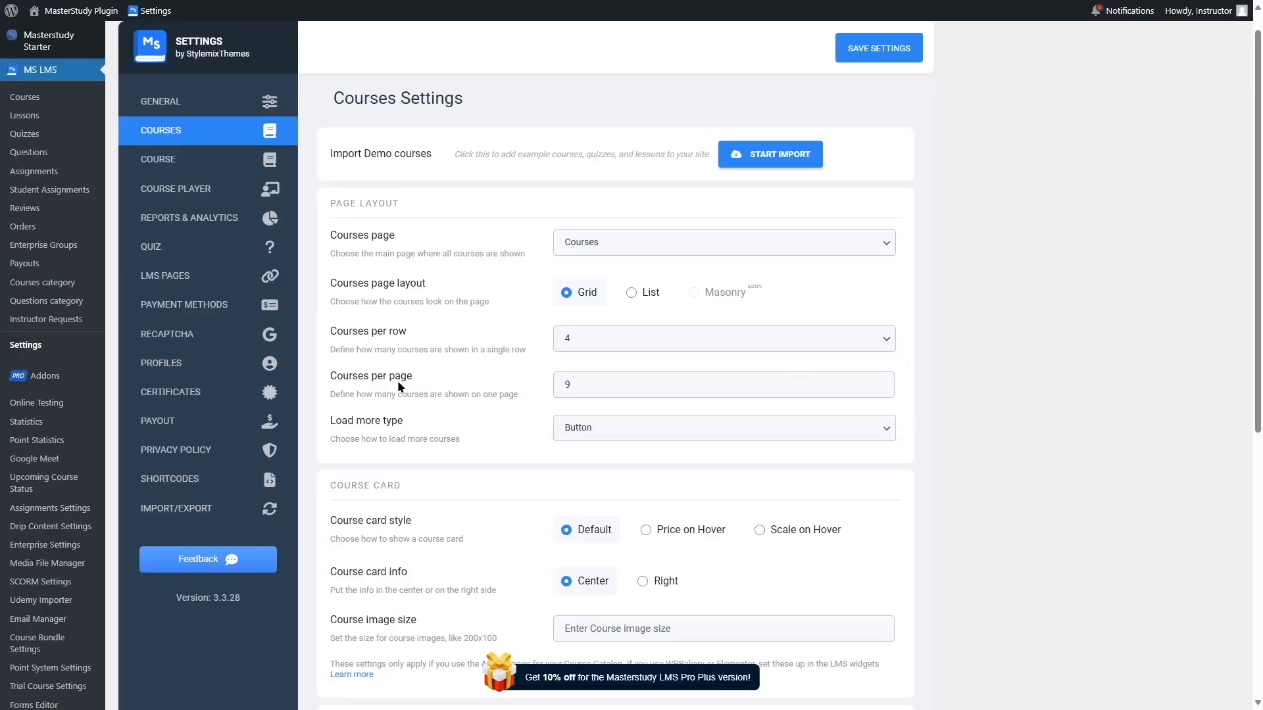
click(604, 386)
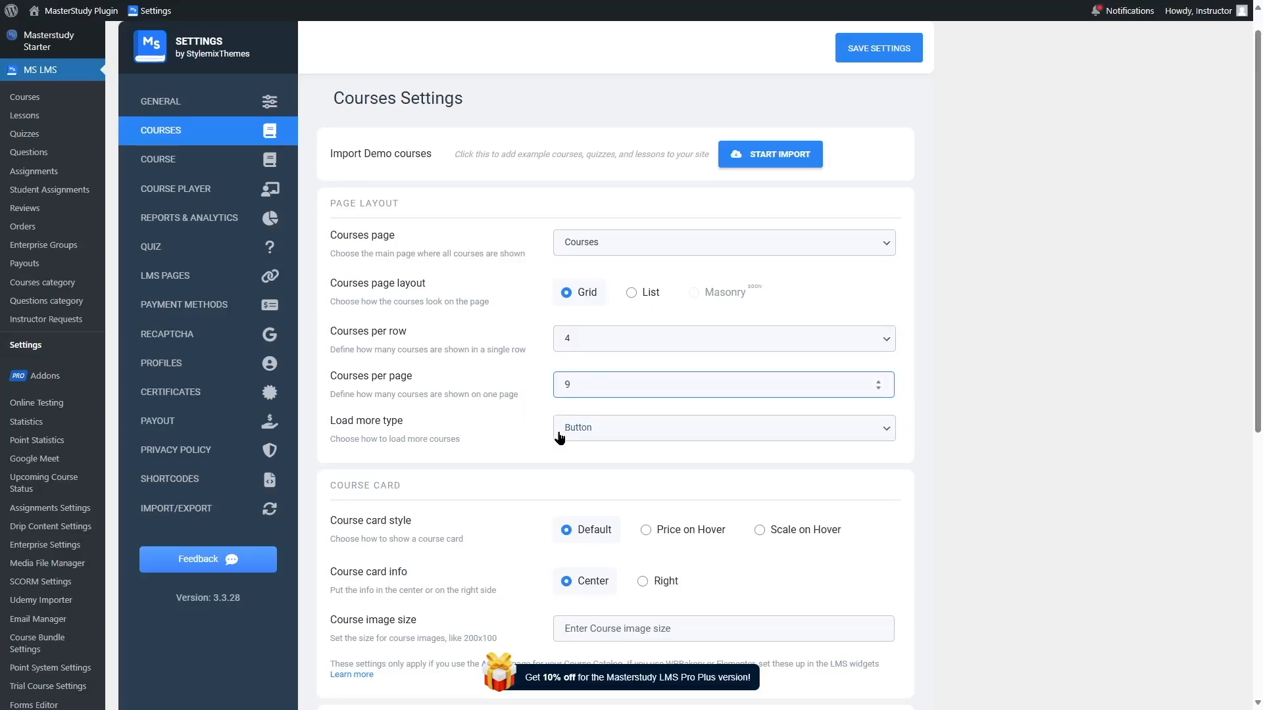
click(611, 432)
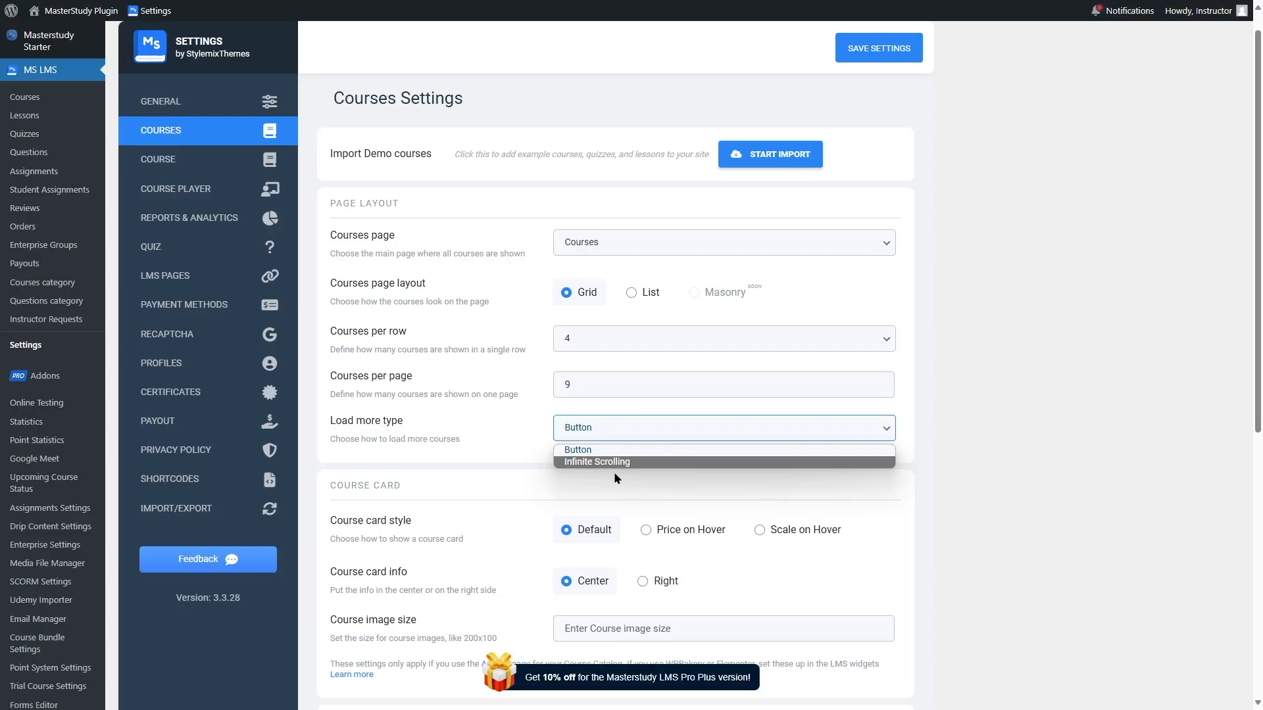
Step: Switch on lazy loading for course images and save the Courses settings
scroll(633, 471, down, 4)
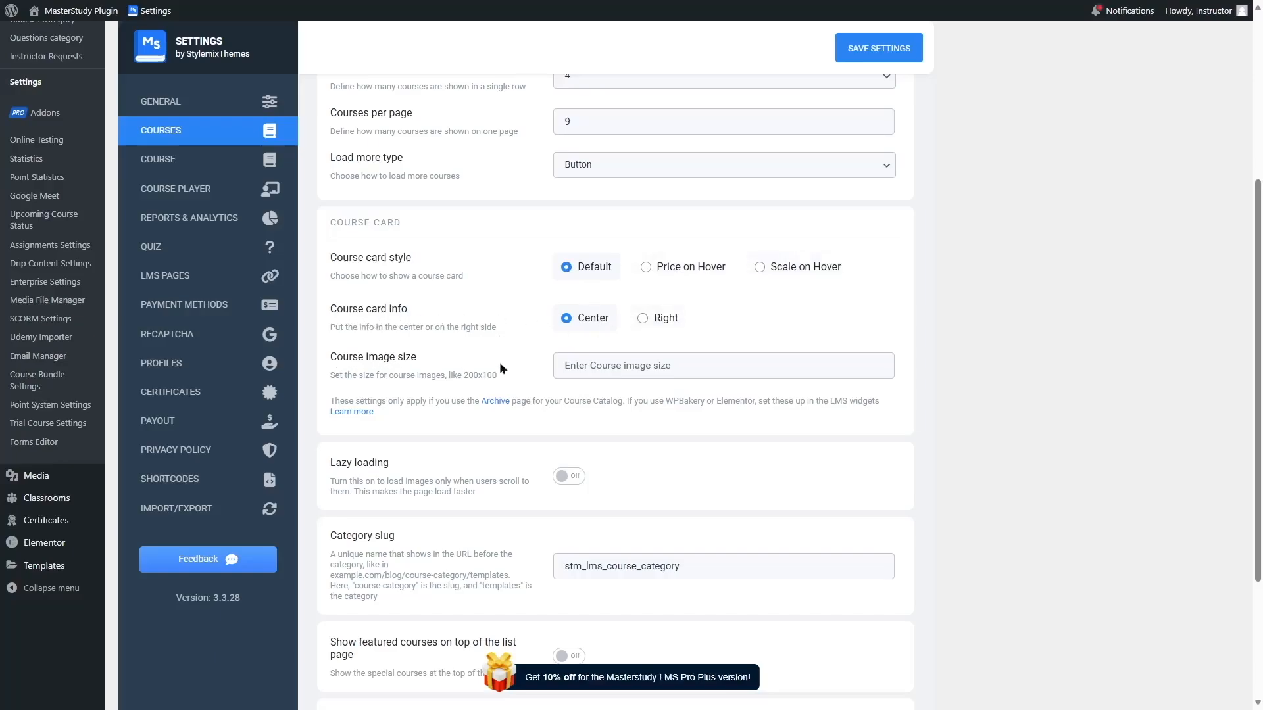
scroll(513, 360, down, 1)
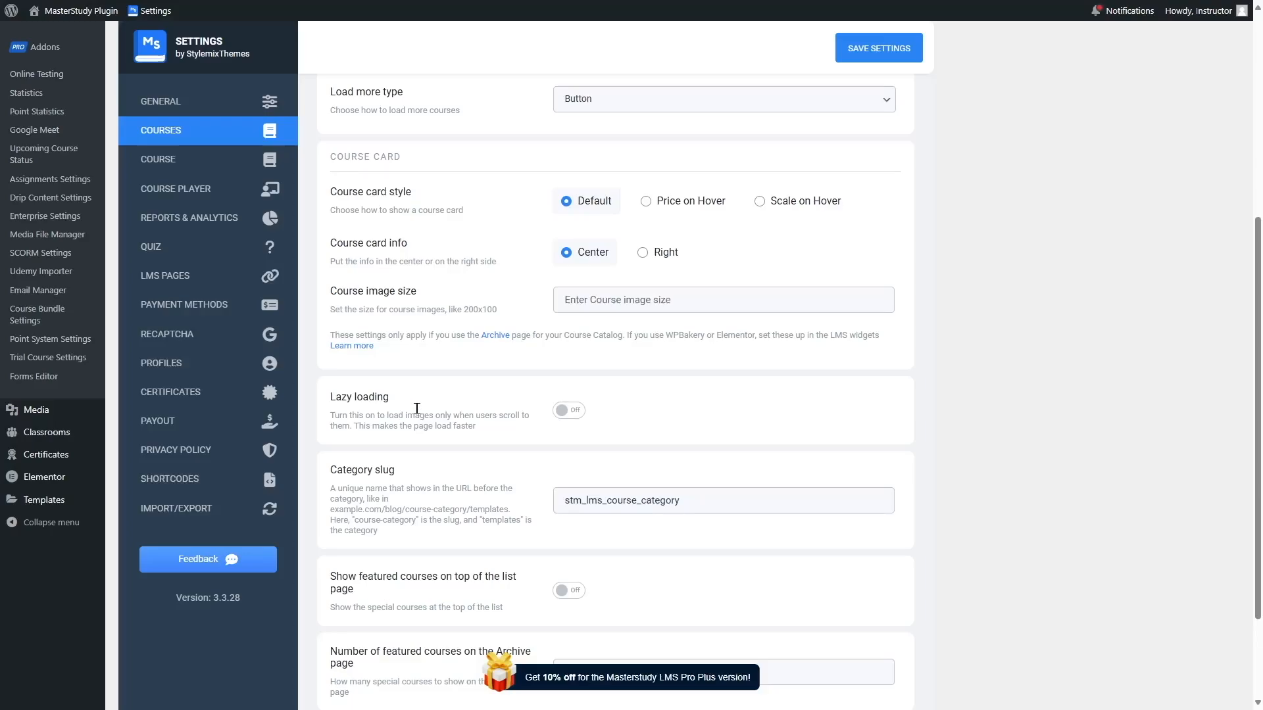
click(561, 419)
scroll(462, 417, down, 2)
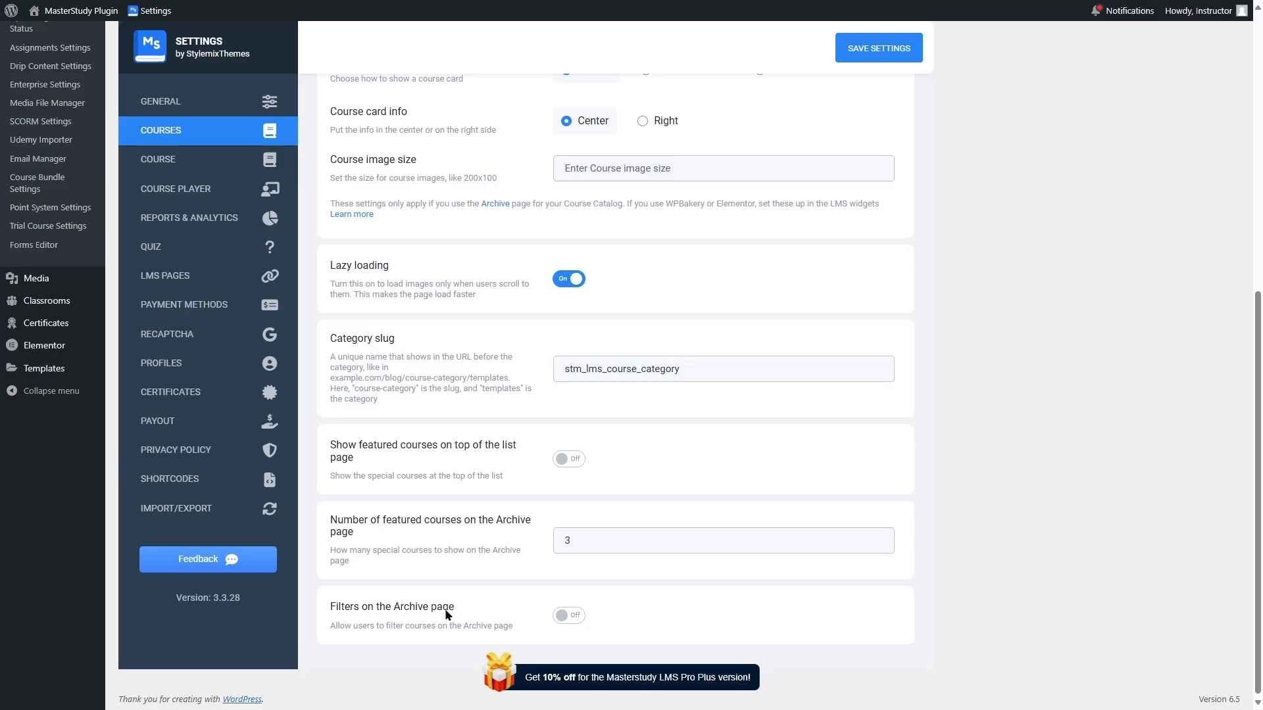
scroll(581, 541, up, 5)
scroll(581, 546, up, 3)
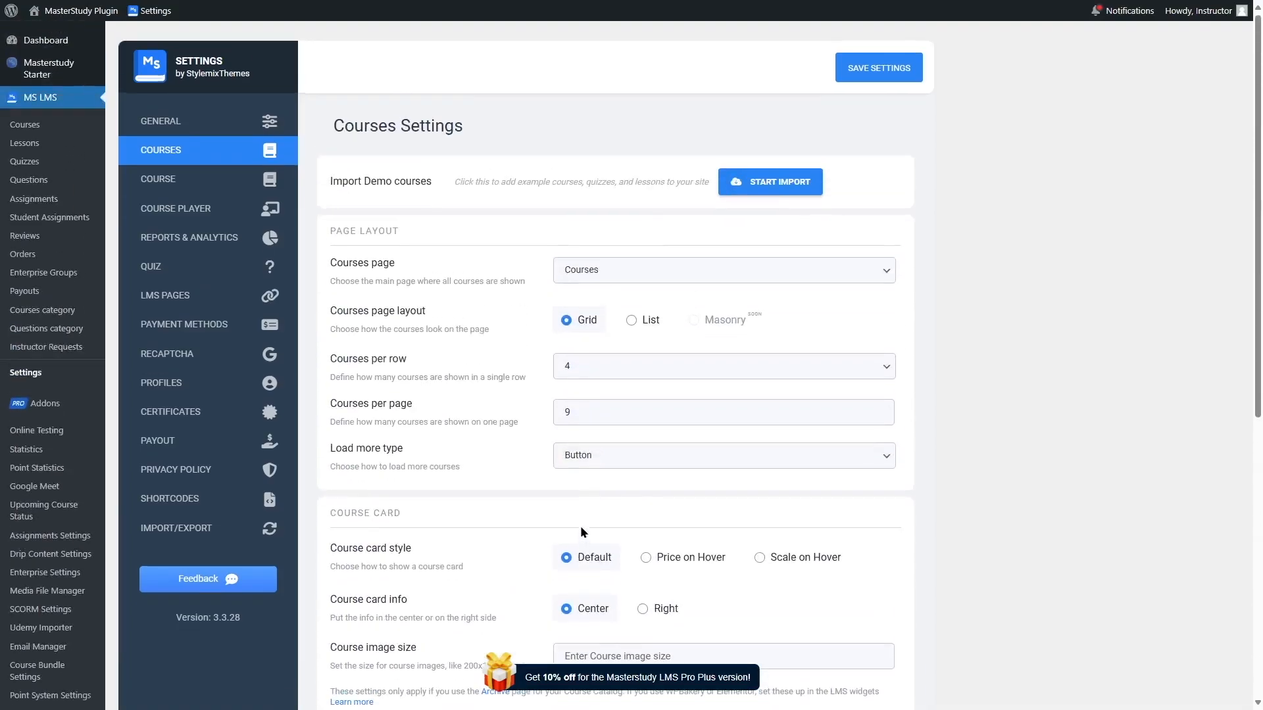
click(875, 72)
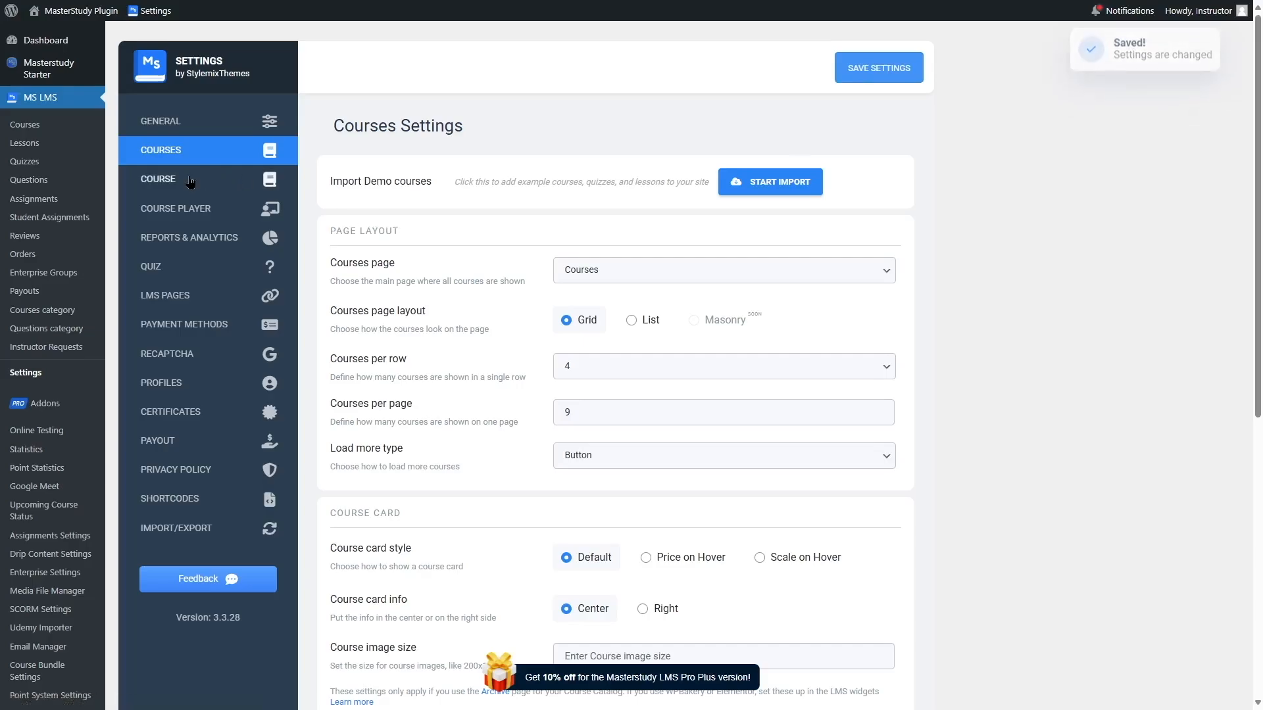
Step: Look over the course page styles in the Course settings and open the demo preview of the Classic style
click(190, 182)
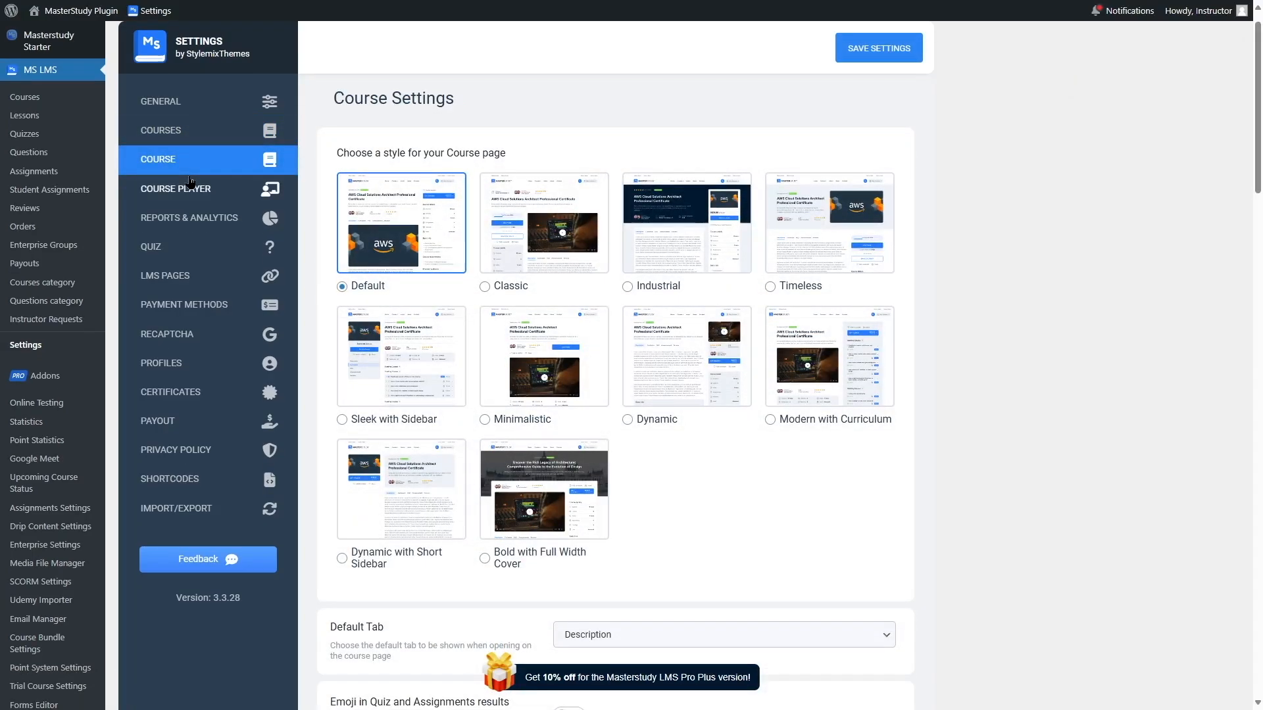
mouse_move(384, 226)
mouse_move(816, 219)
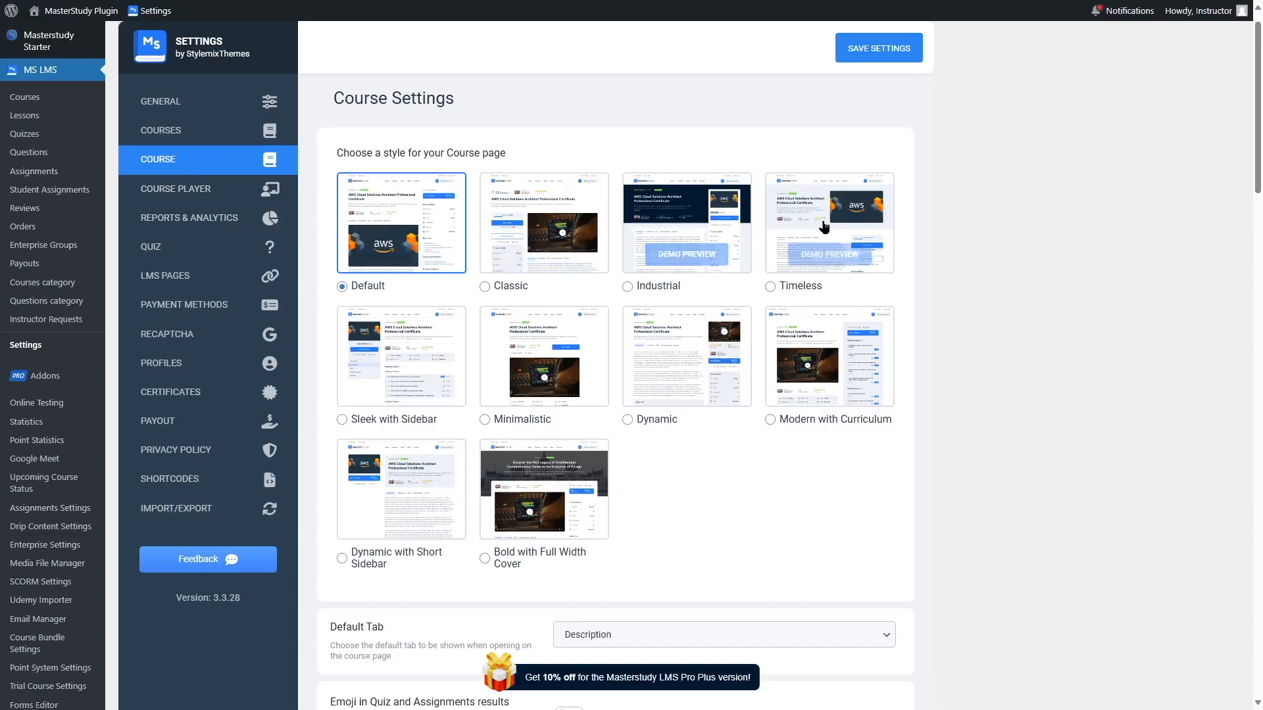
mouse_move(373, 355)
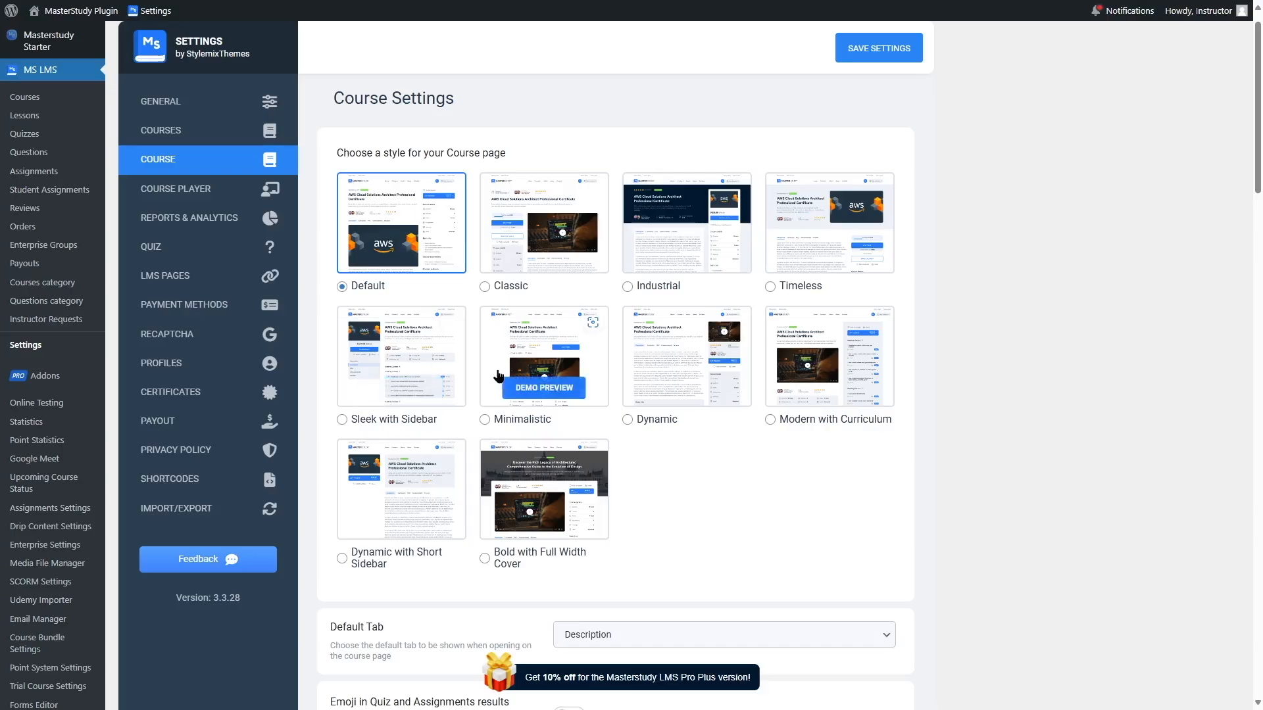
mouse_move(591, 225)
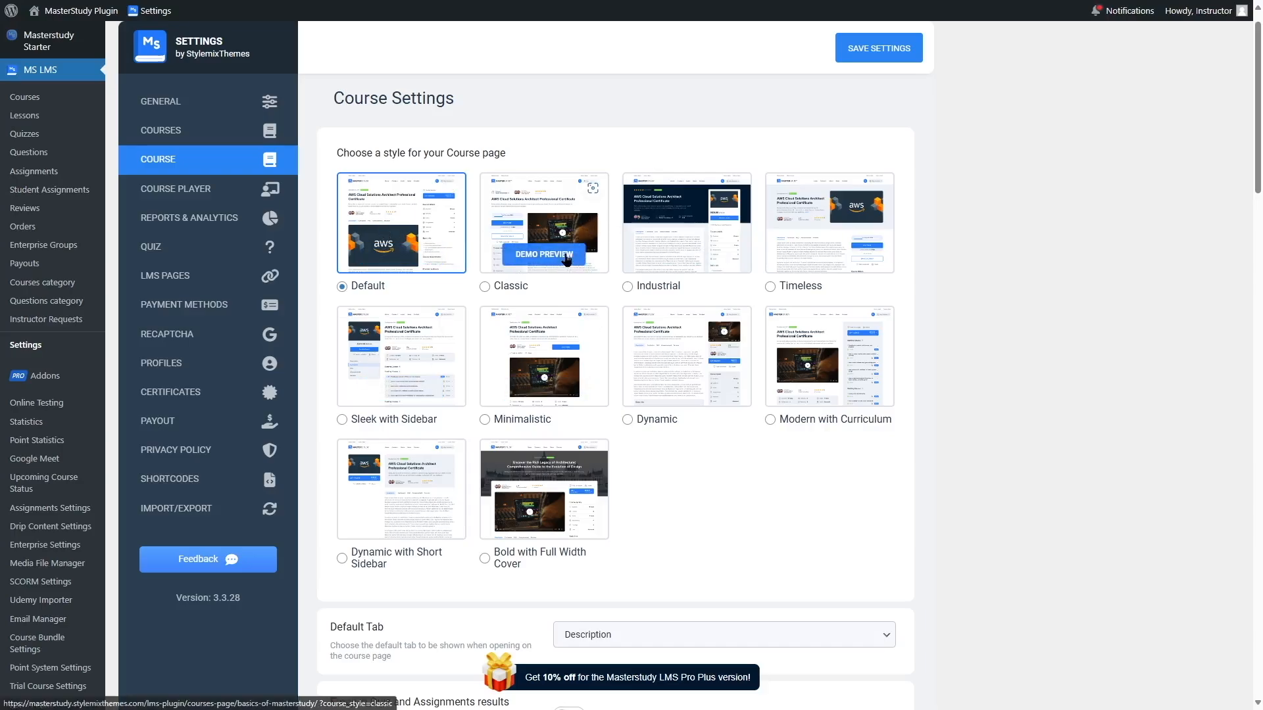
click(532, 256)
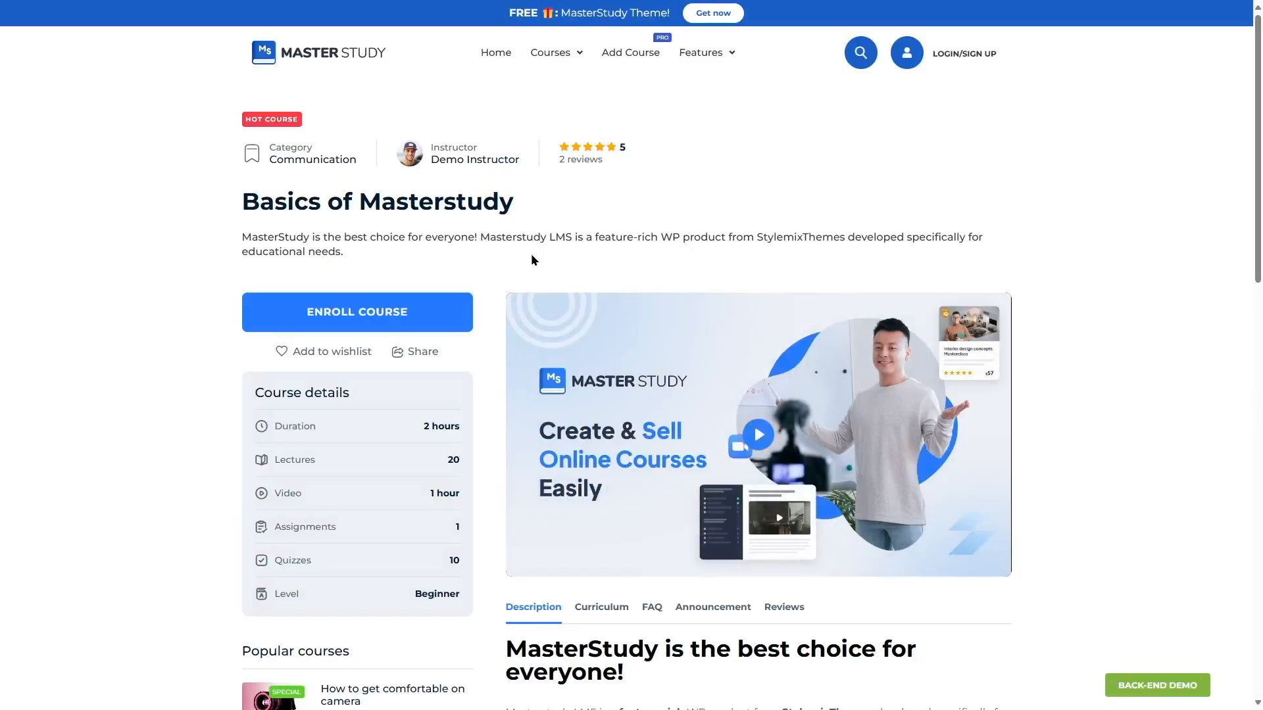
Step: Look over the demo course page of the Classic style from the course header to the course materials
scroll(532, 260, down, 8)
scroll(541, 303, down, 2)
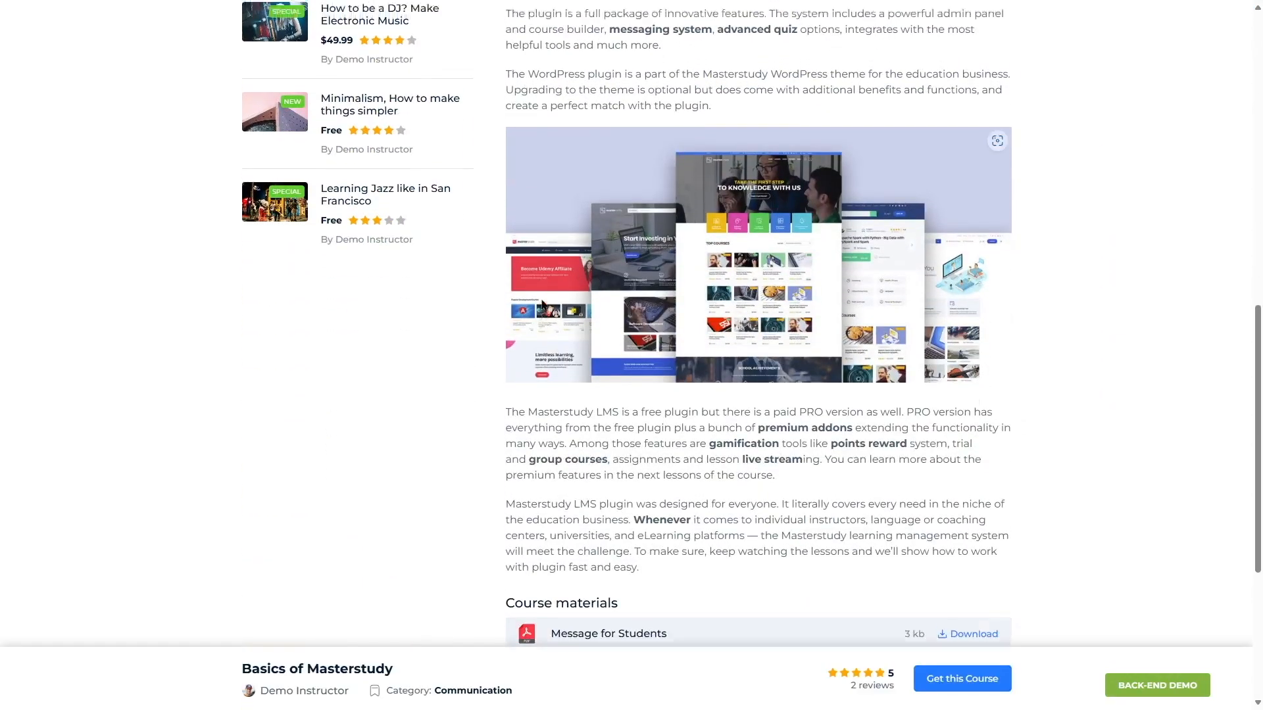
scroll(542, 303, up, 10)
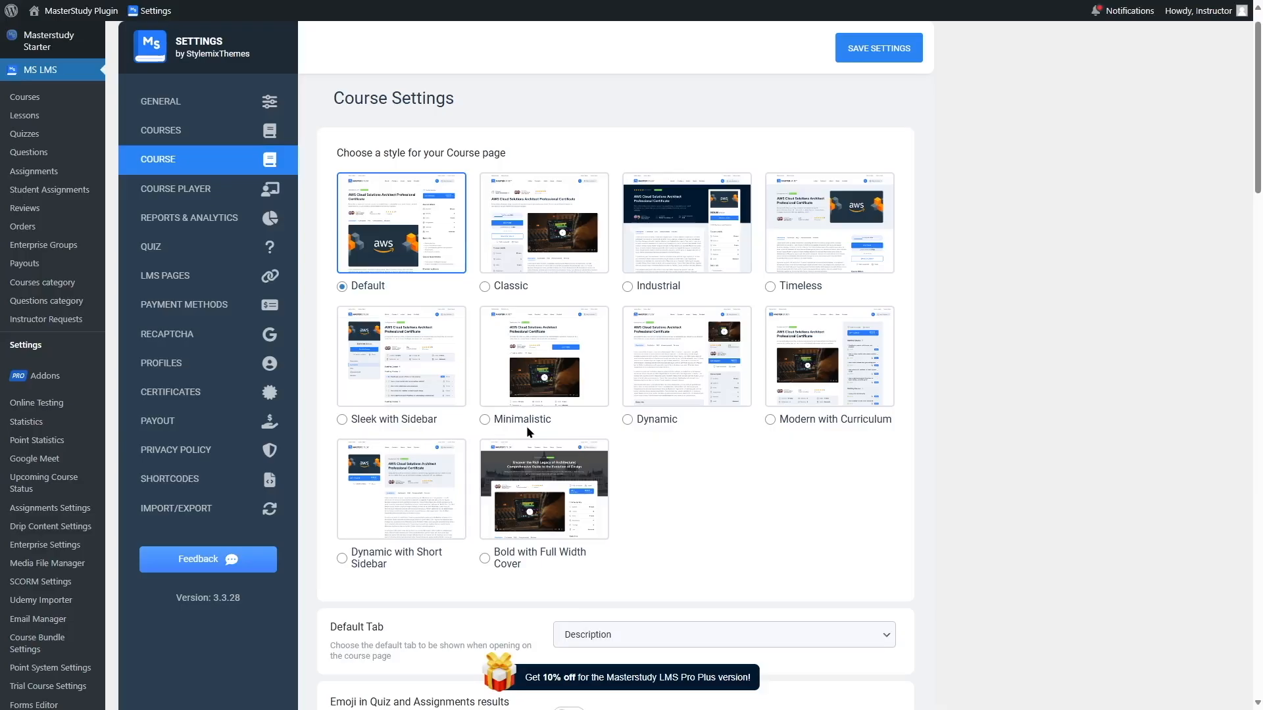
Step: Review the default tab choices in the Course settings and choose Description
scroll(526, 427, down, 3)
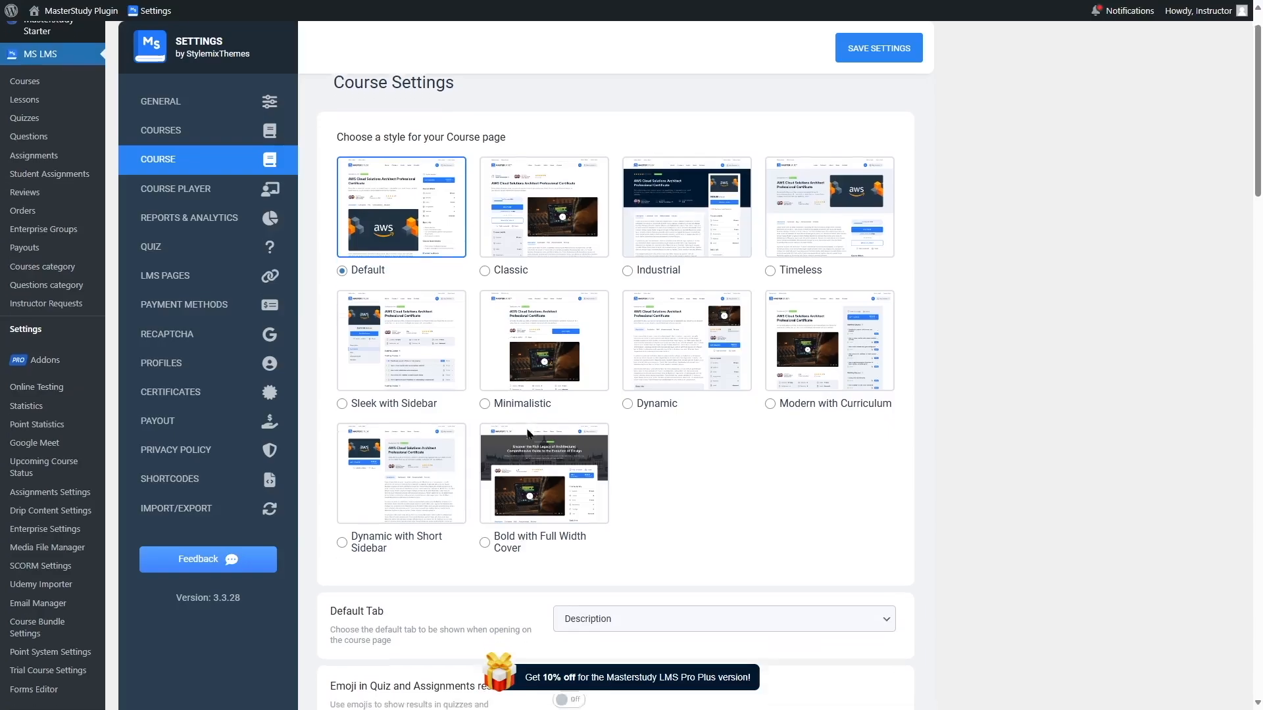
scroll(559, 473, up, 1)
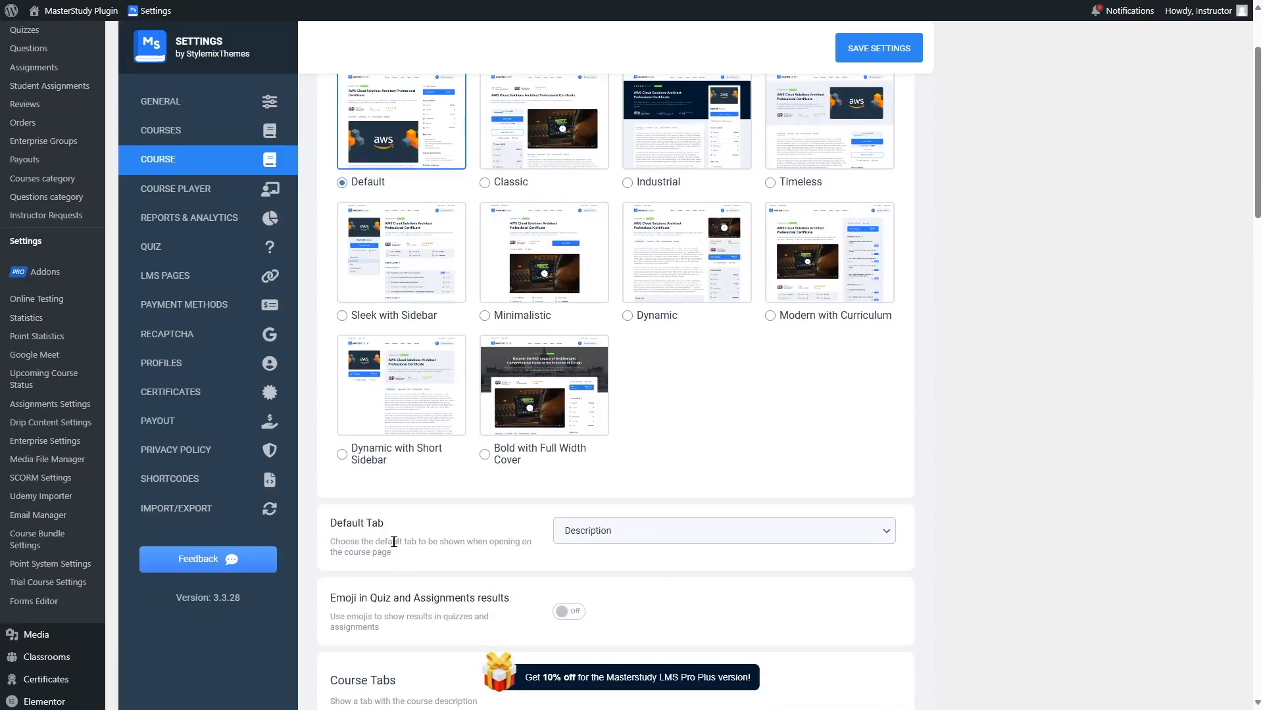
click(587, 533)
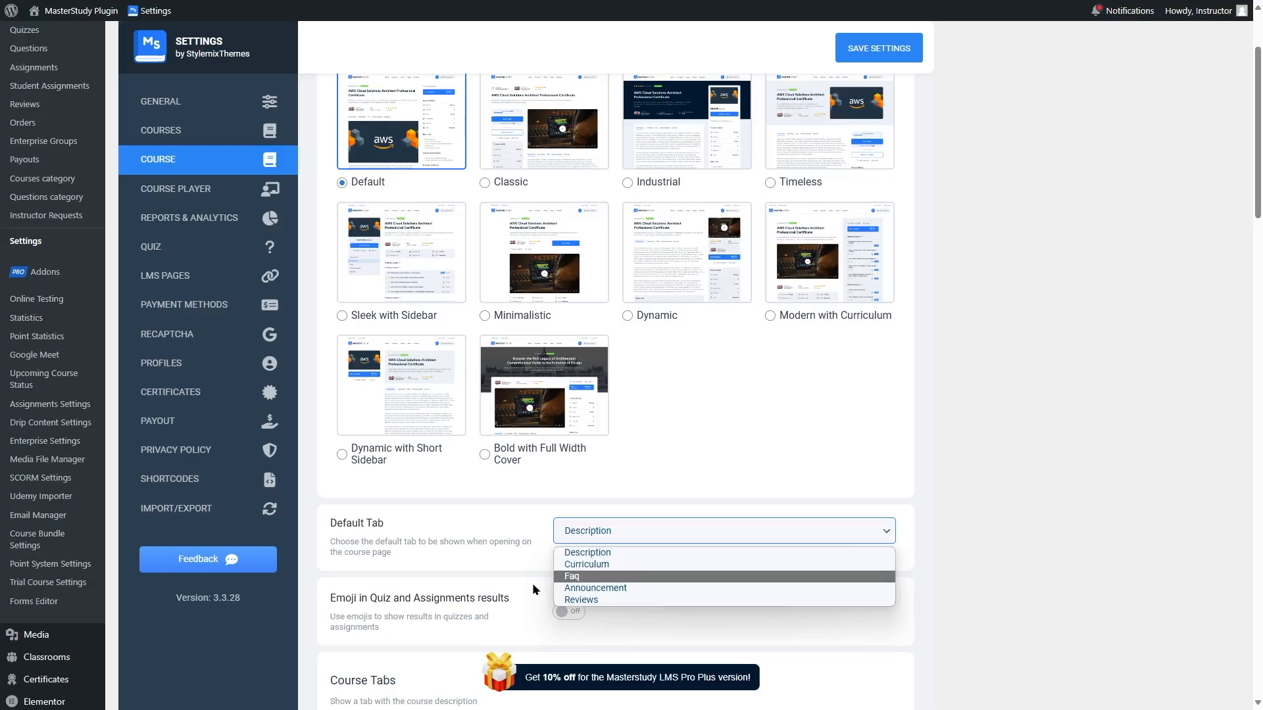
click(590, 552)
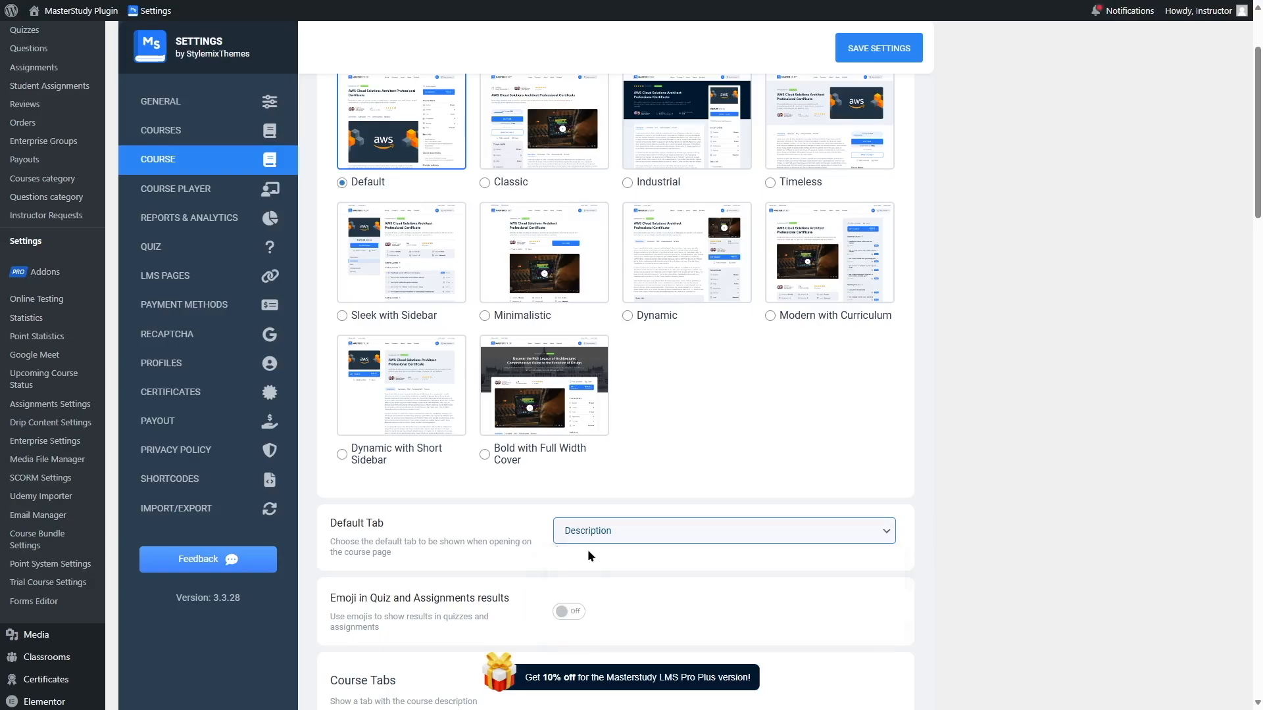
Step: Examine the remaining Course settings, including emoji results, course tabs, levels, instructor permissions, video and audio sources, and completion images
scroll(586, 551, down, 2)
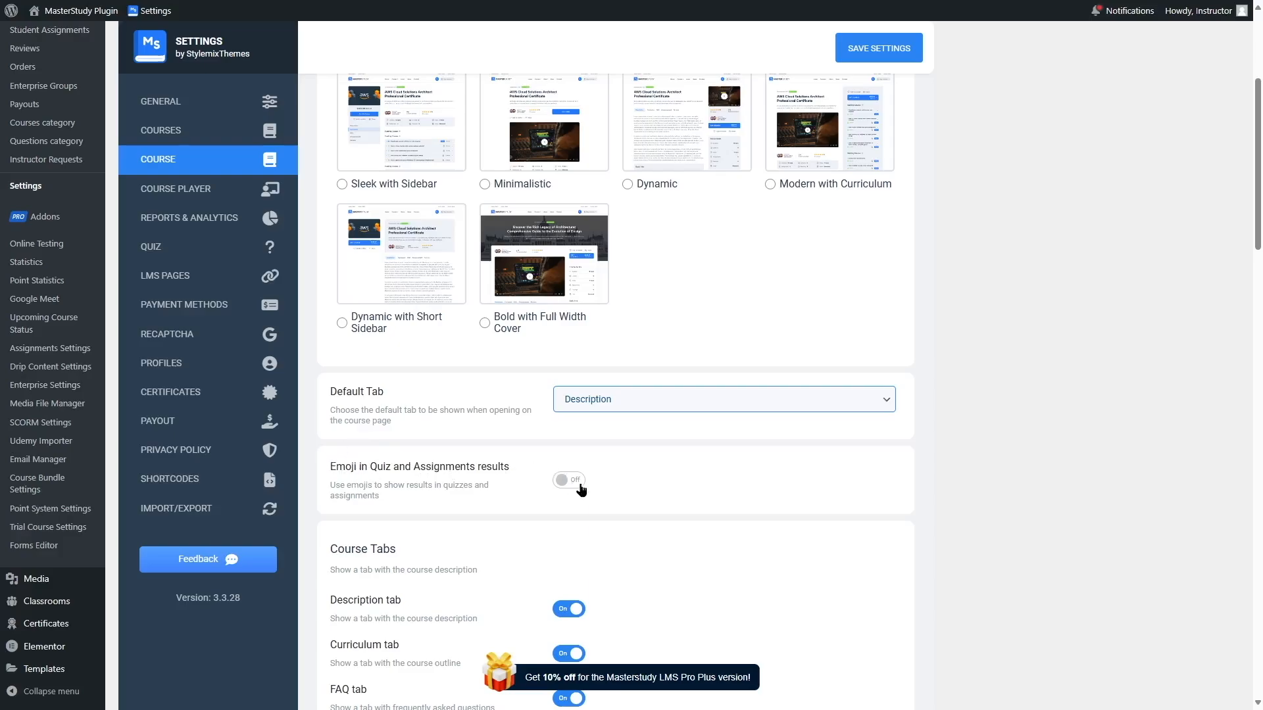
scroll(572, 477, down, 3)
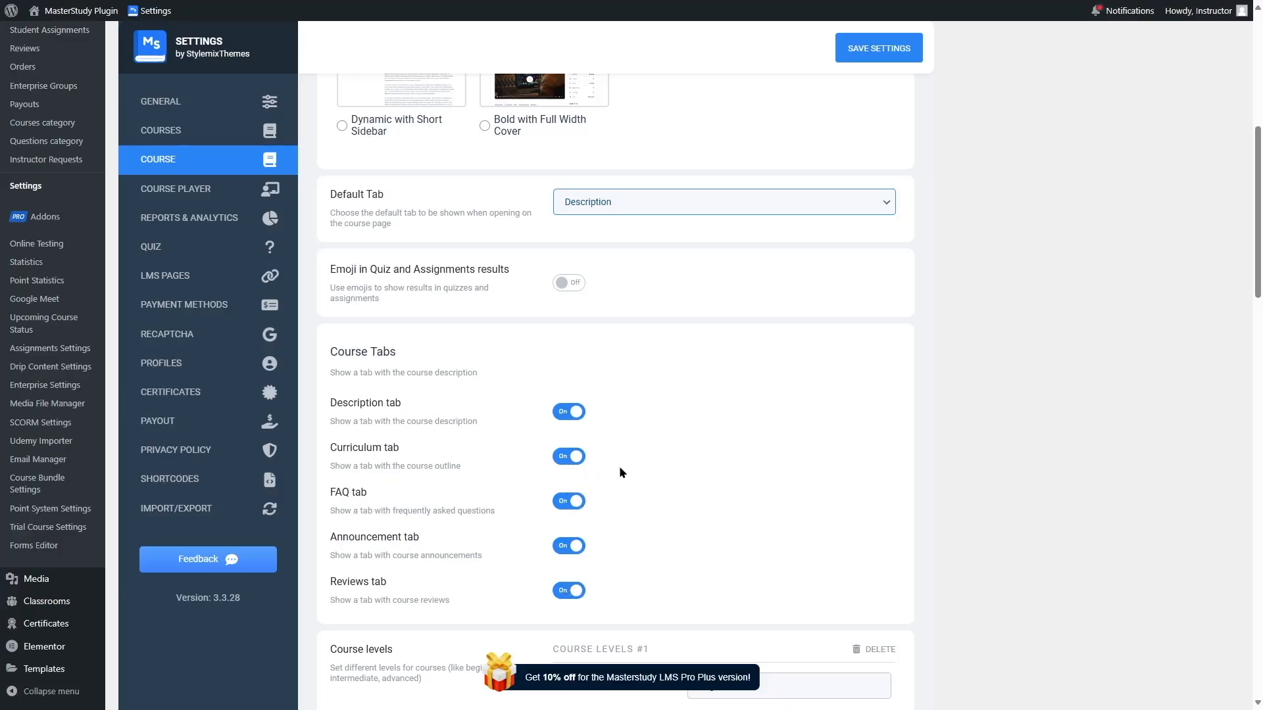
scroll(533, 411, down, 4)
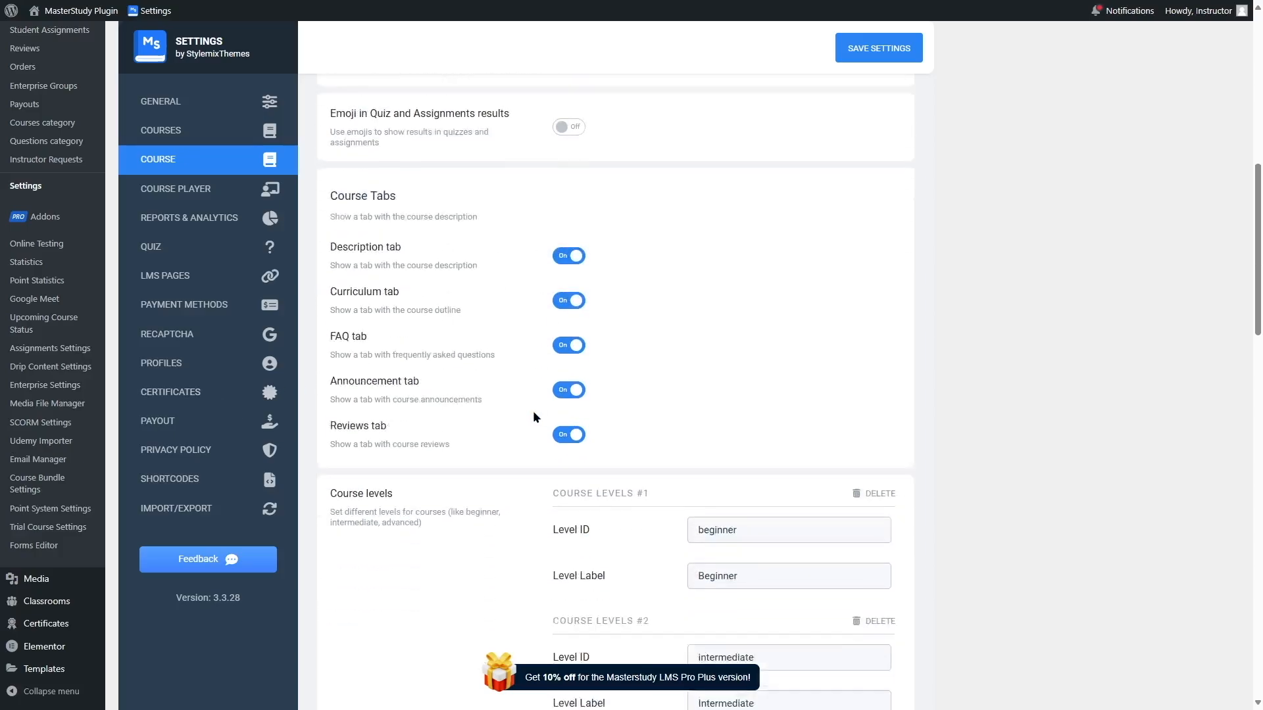
scroll(533, 417, down, 1)
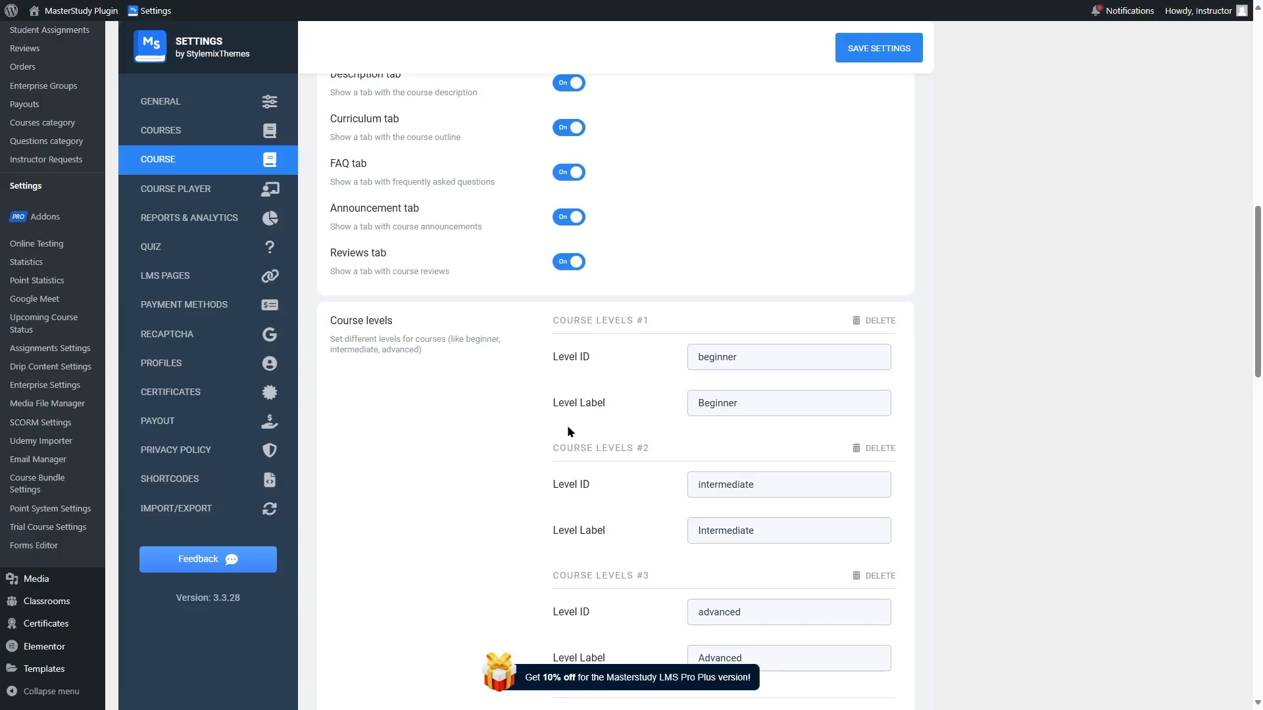
scroll(567, 431, down, 1)
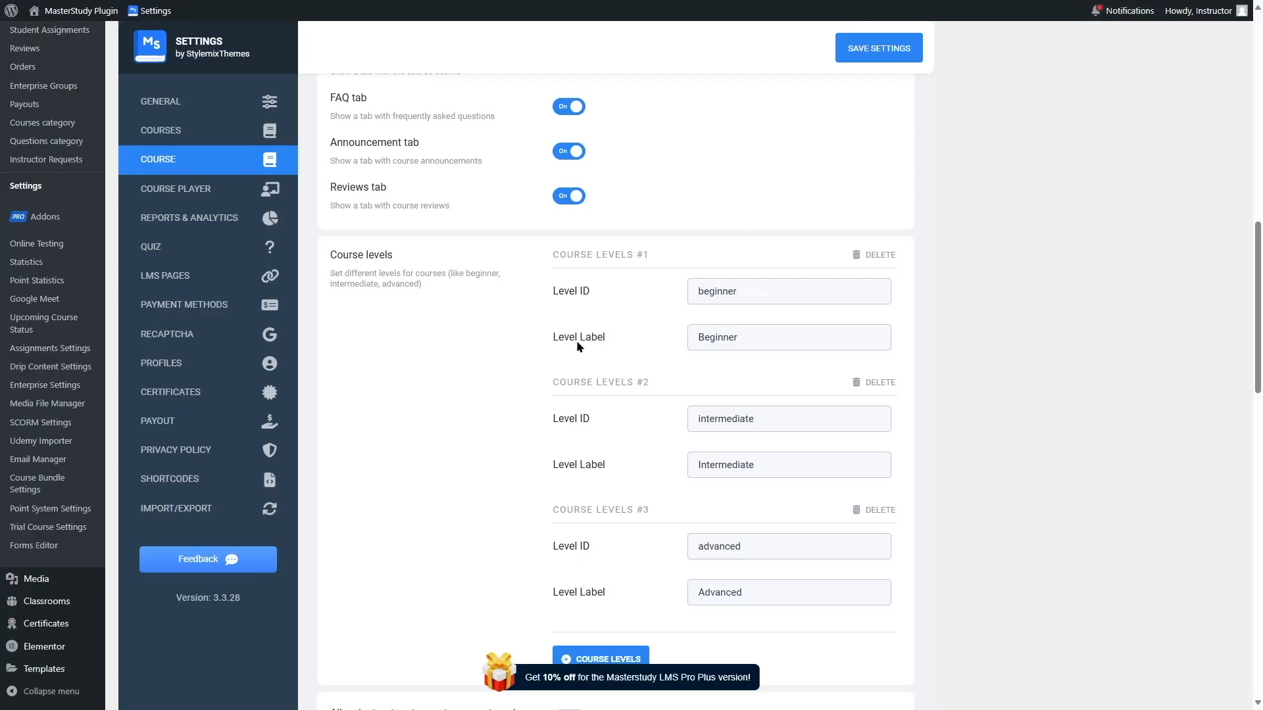
scroll(730, 380, down, 7)
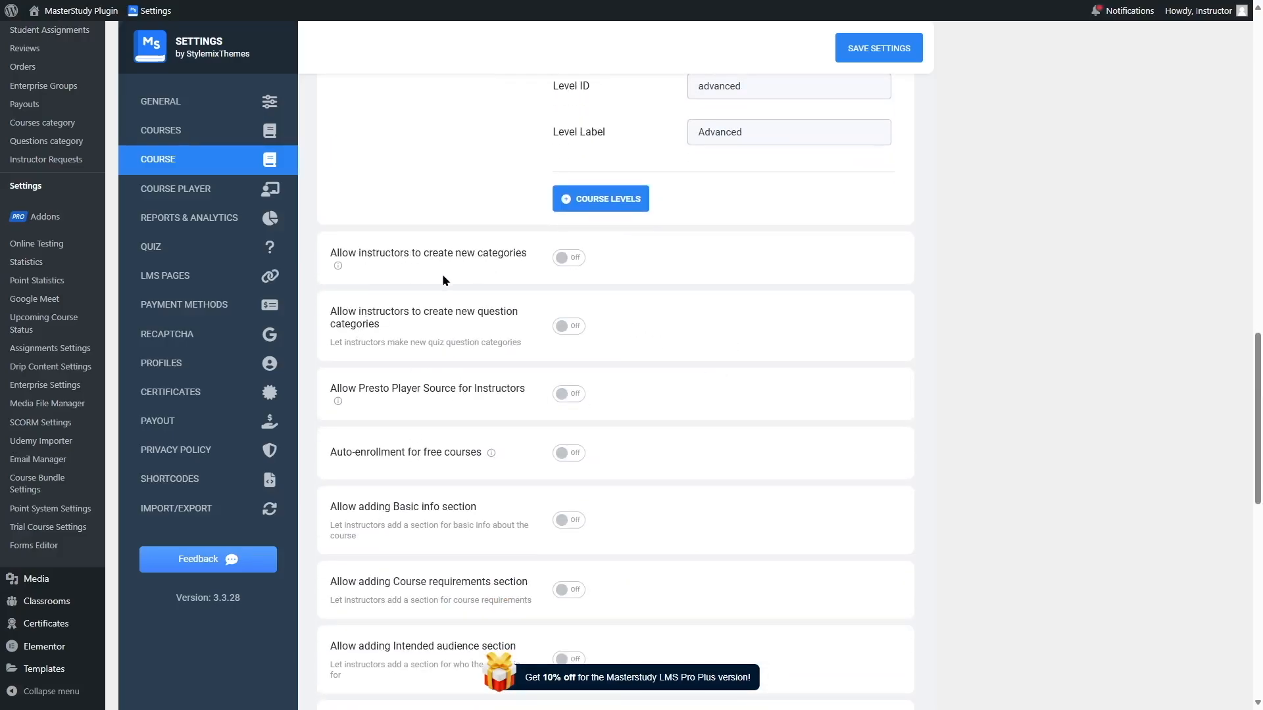
scroll(487, 213, down, 8)
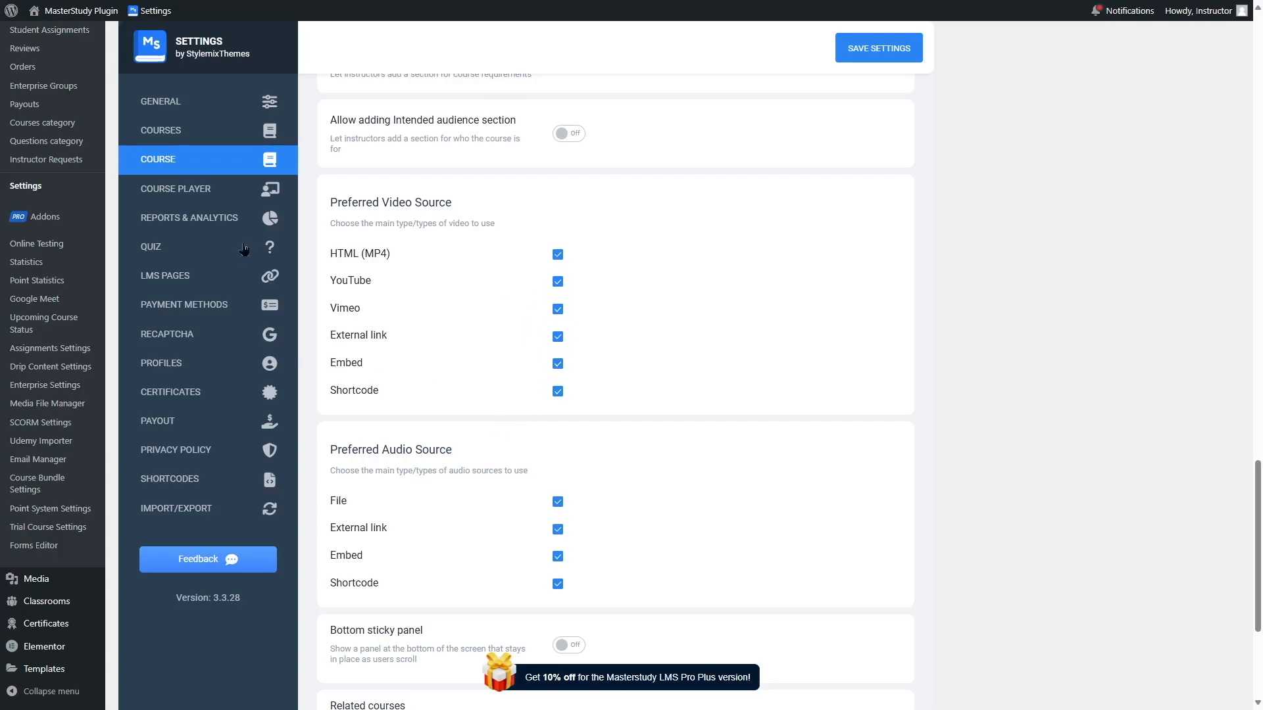
scroll(466, 417, down, 3)
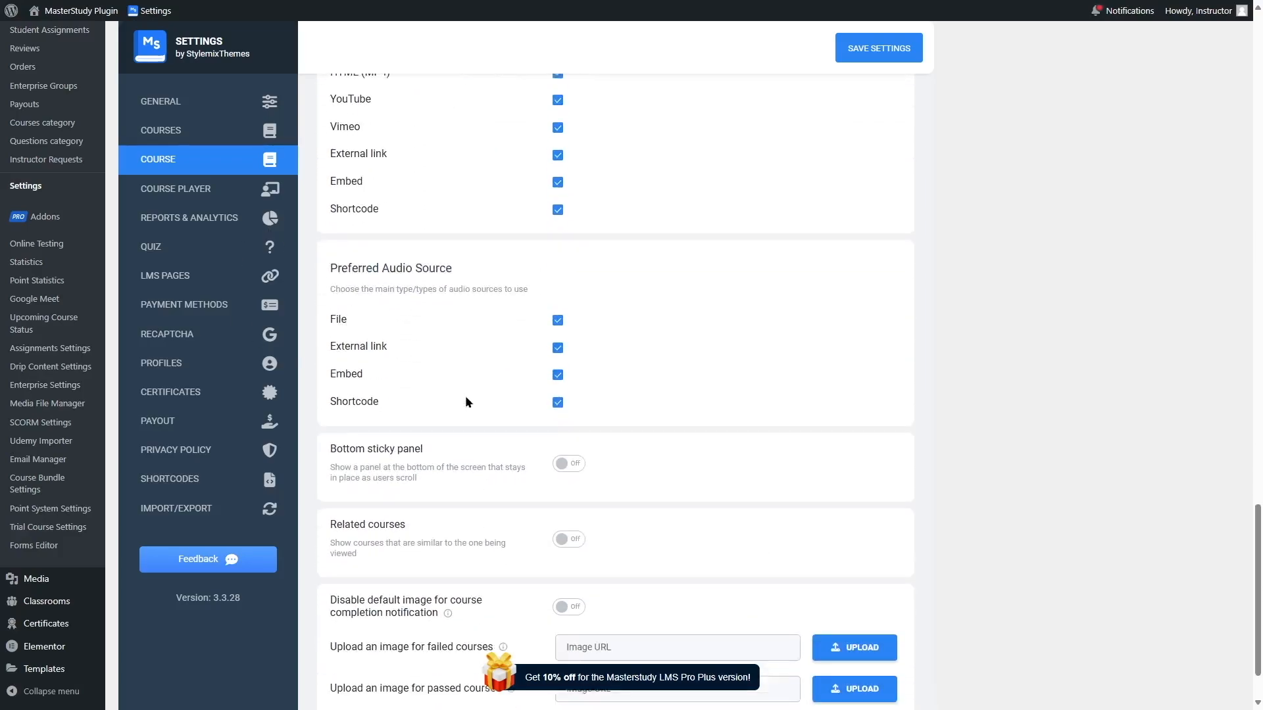
scroll(563, 261, down, 1)
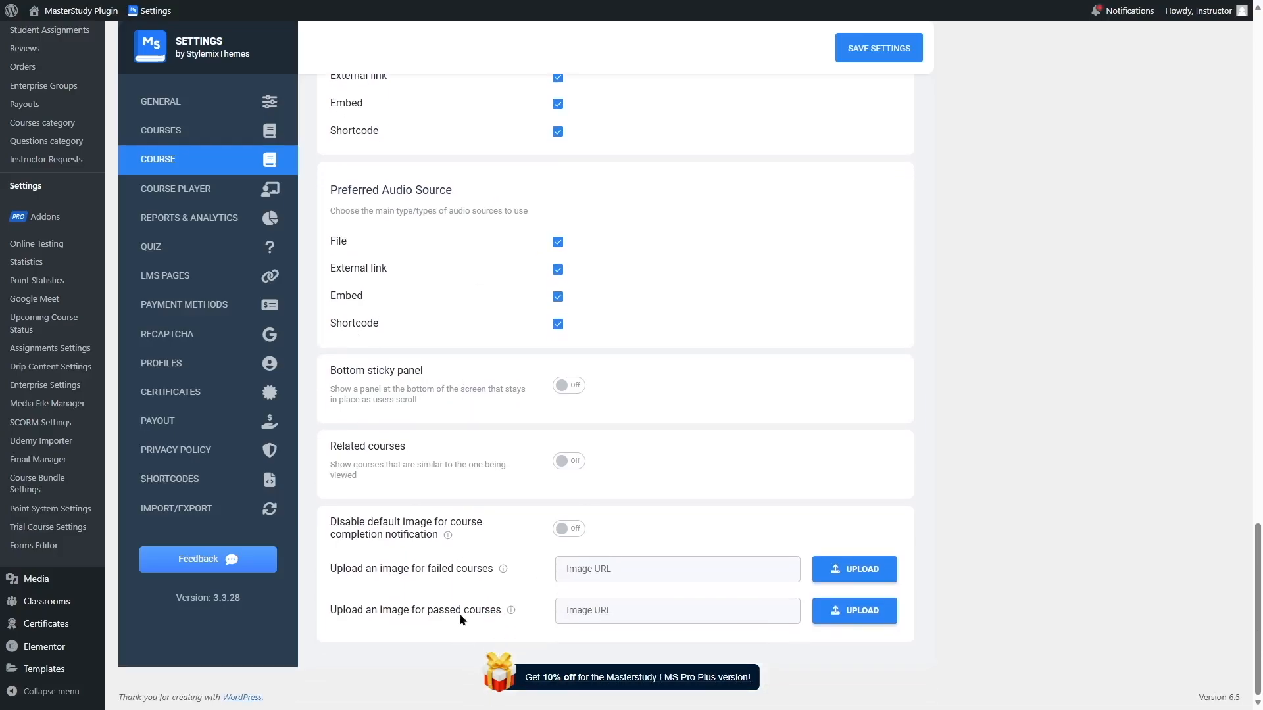
Step: Save the Course settings
scroll(495, 372, up, 12)
scroll(496, 372, up, 10)
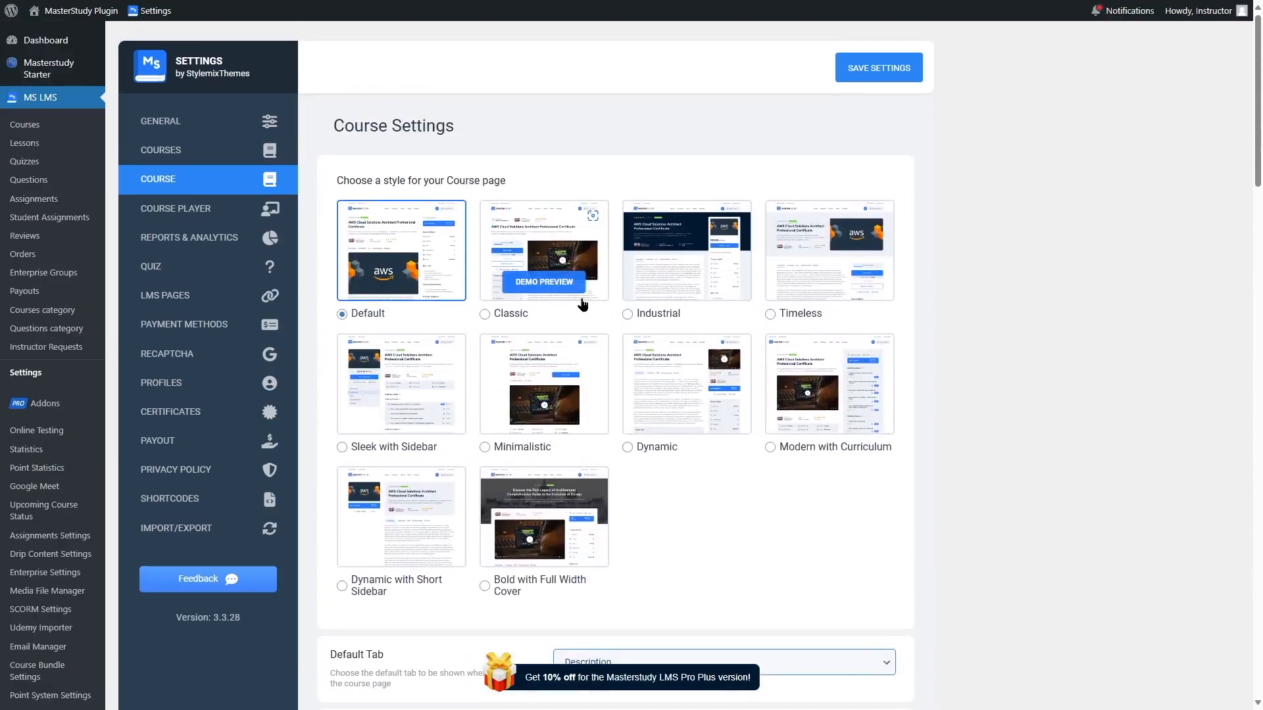
click(855, 69)
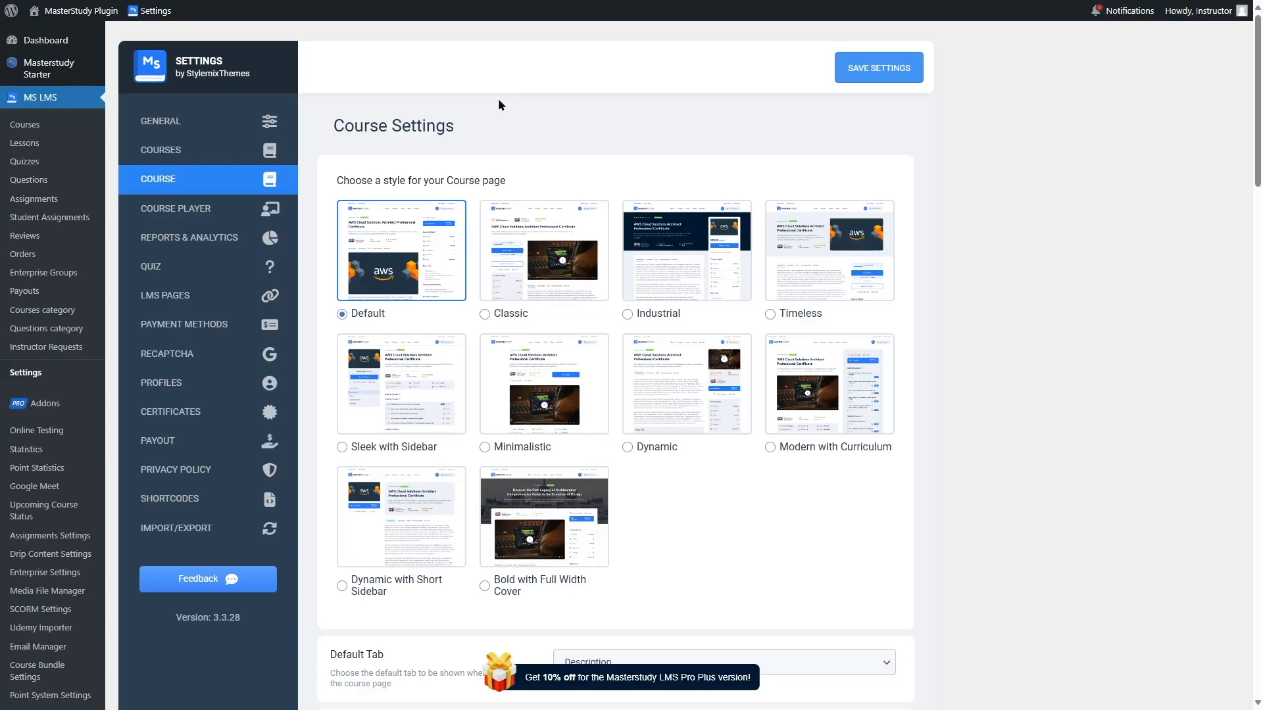
Step: Open the Certificate Builder from the Certificates settings and load the Demo 9 certificate
click(271, 416)
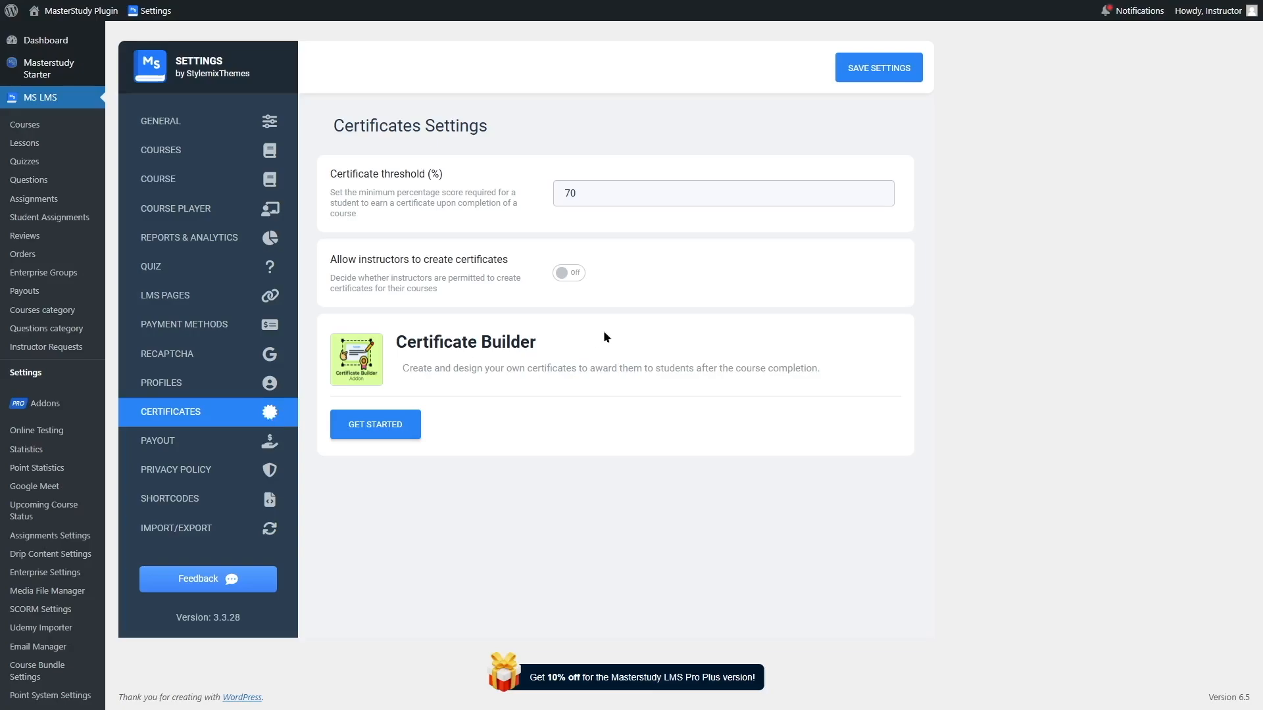
click(413, 429)
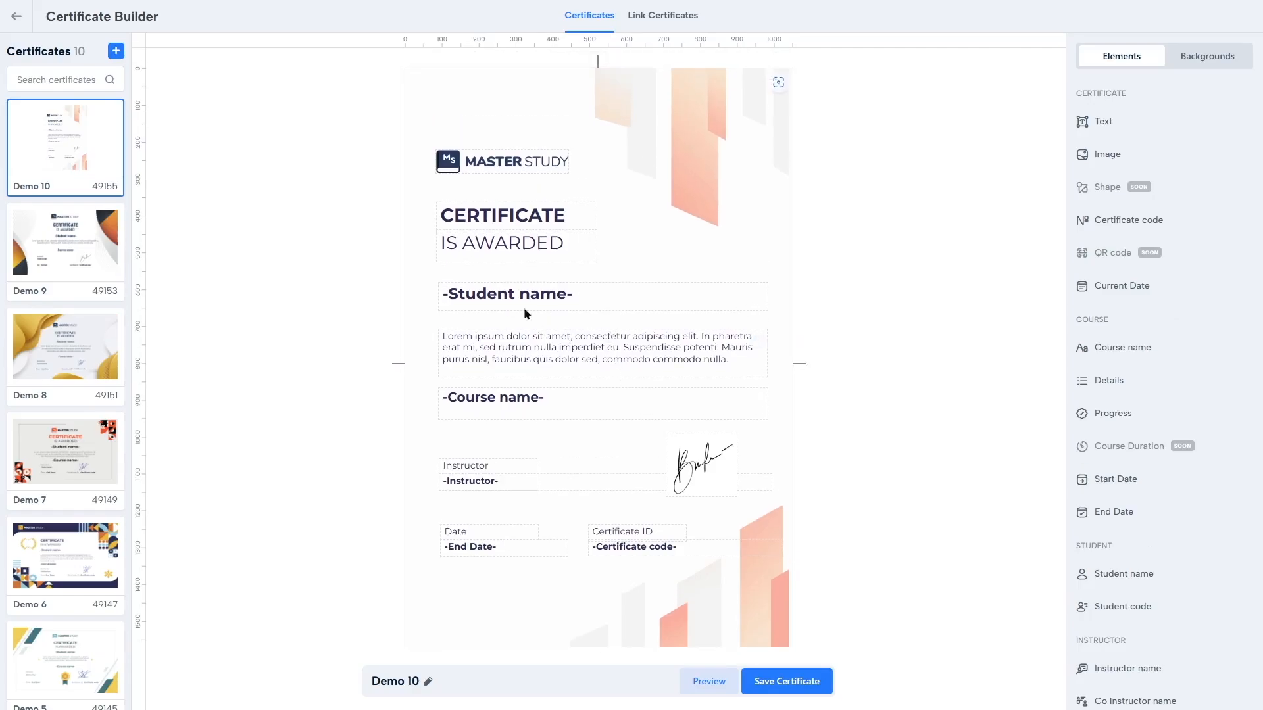
click(68, 240)
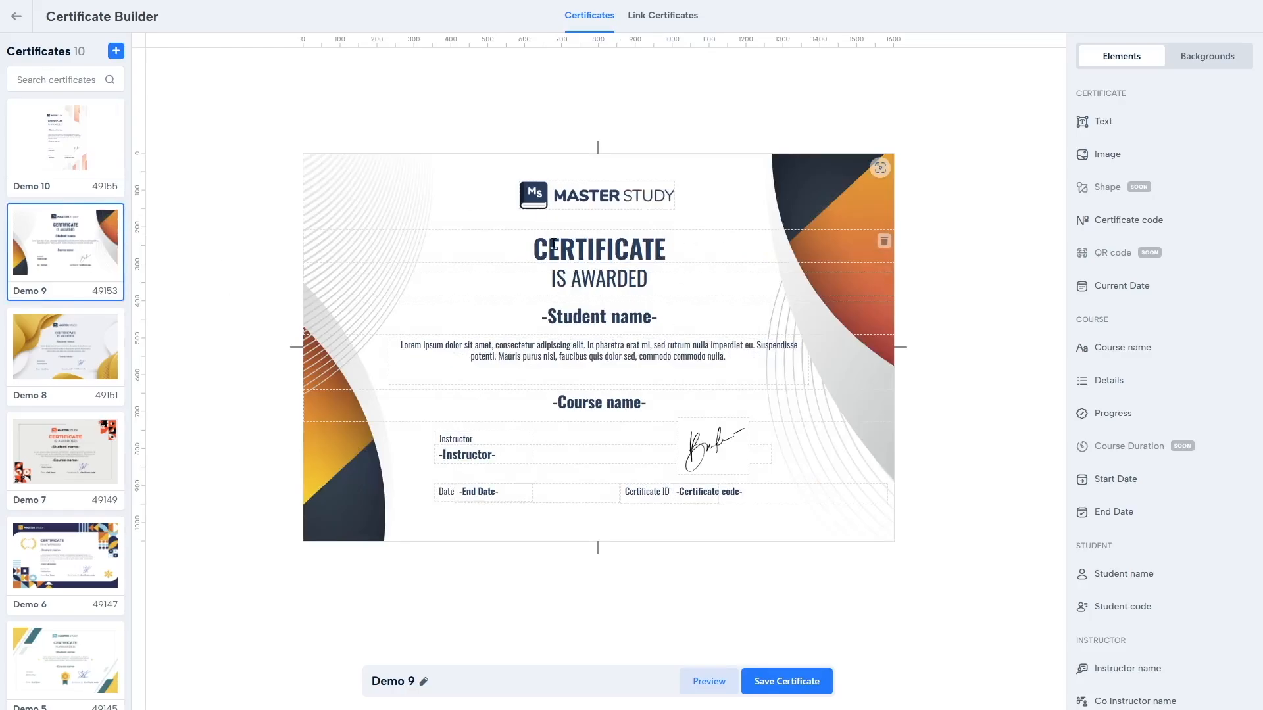
Step: Reposition the CERTIFICATE heading slightly higher, below the logo on the Demo 9 certificate, and save the certificate
click(626, 248)
drag(682, 246, 616, 254)
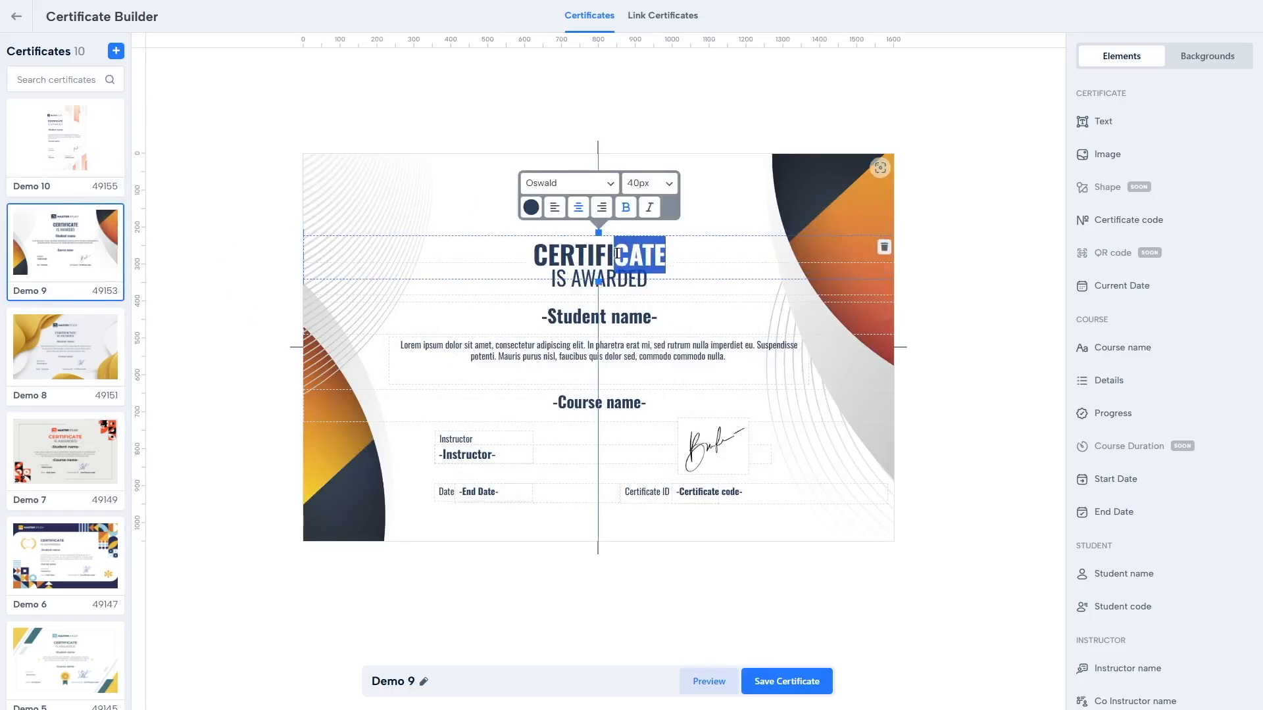
click(684, 253)
drag(684, 244, 693, 241)
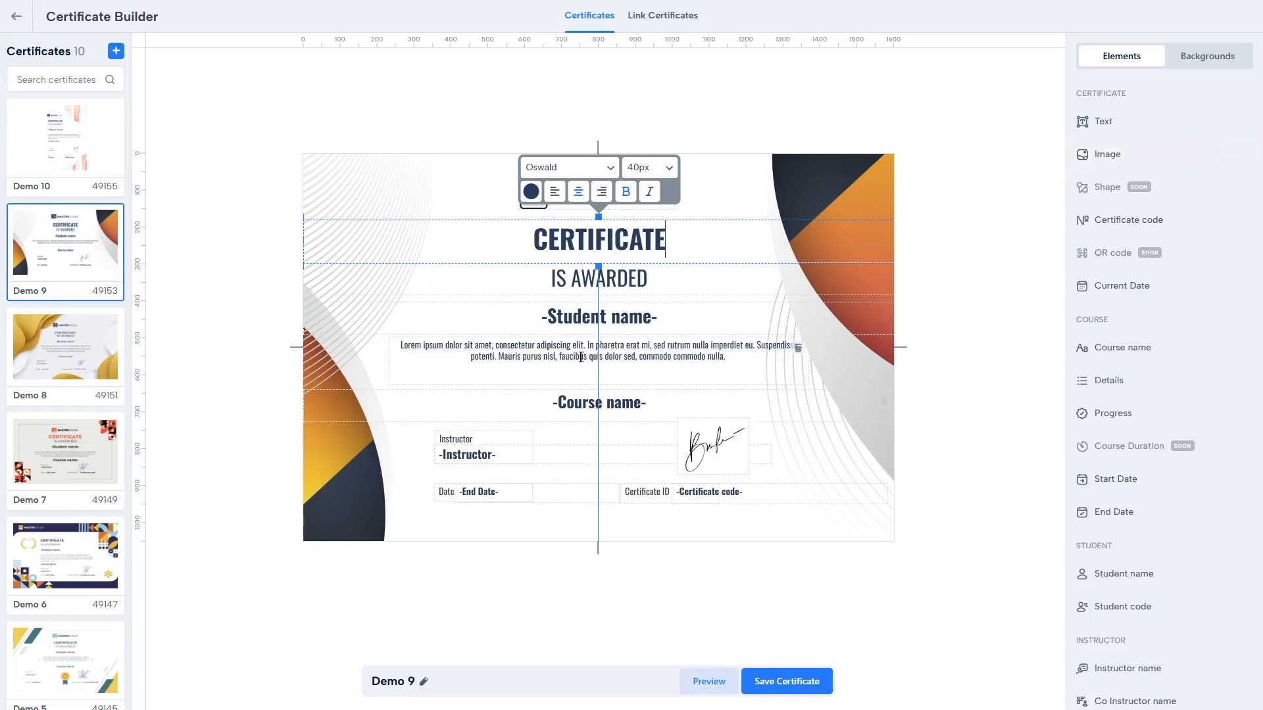
click(789, 687)
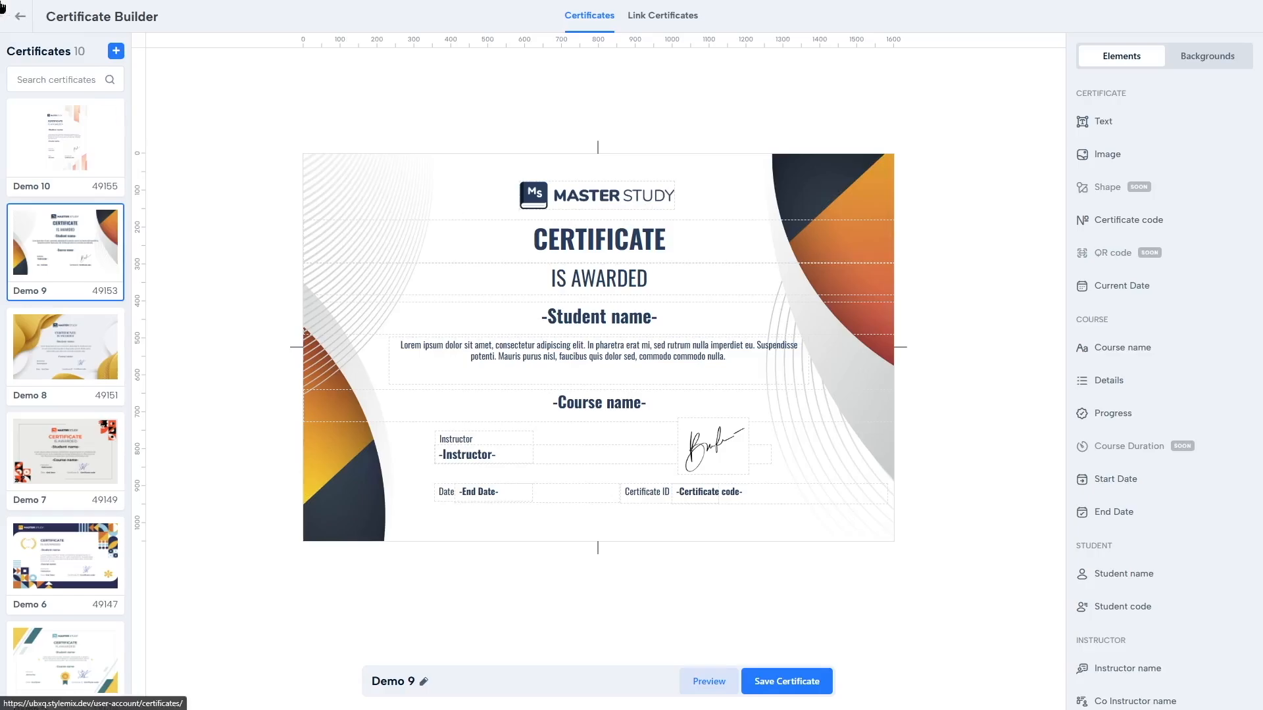
Step: Leave the Certificate Builder and open the WordPress Security Masterclasses course's settings in the Course Builder
click(13, 23)
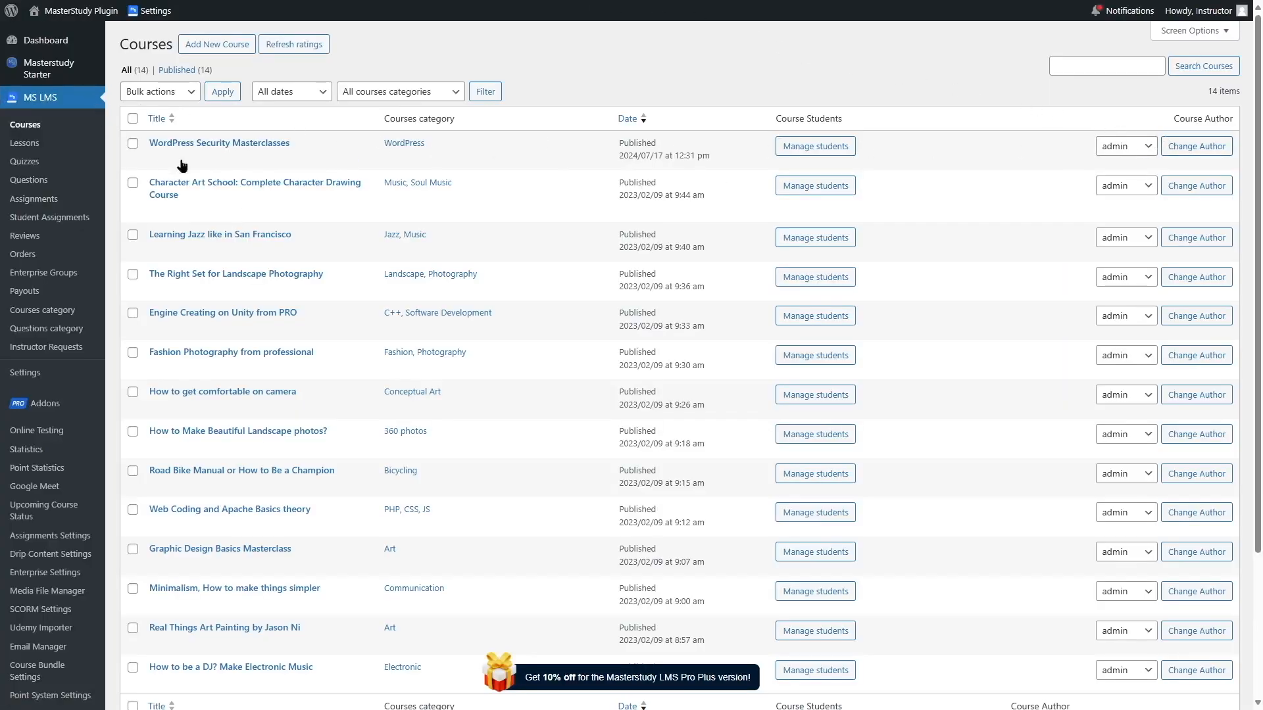
click(156, 159)
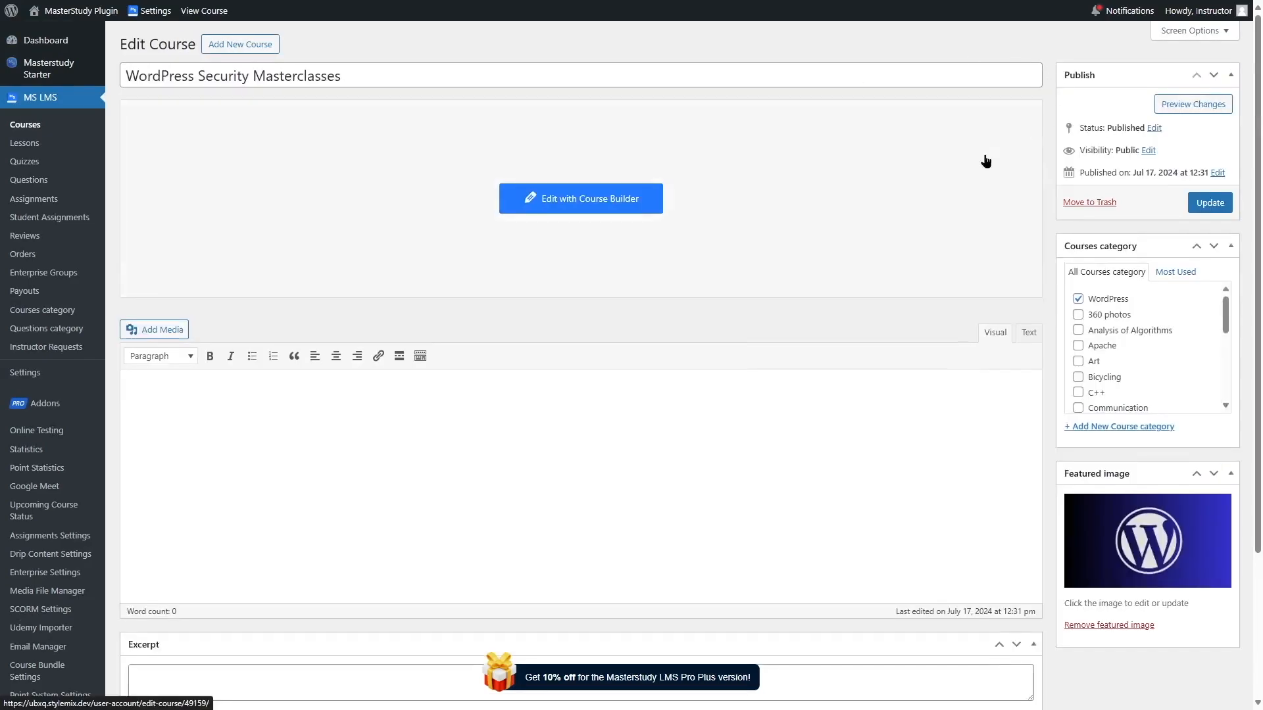
click(571, 210)
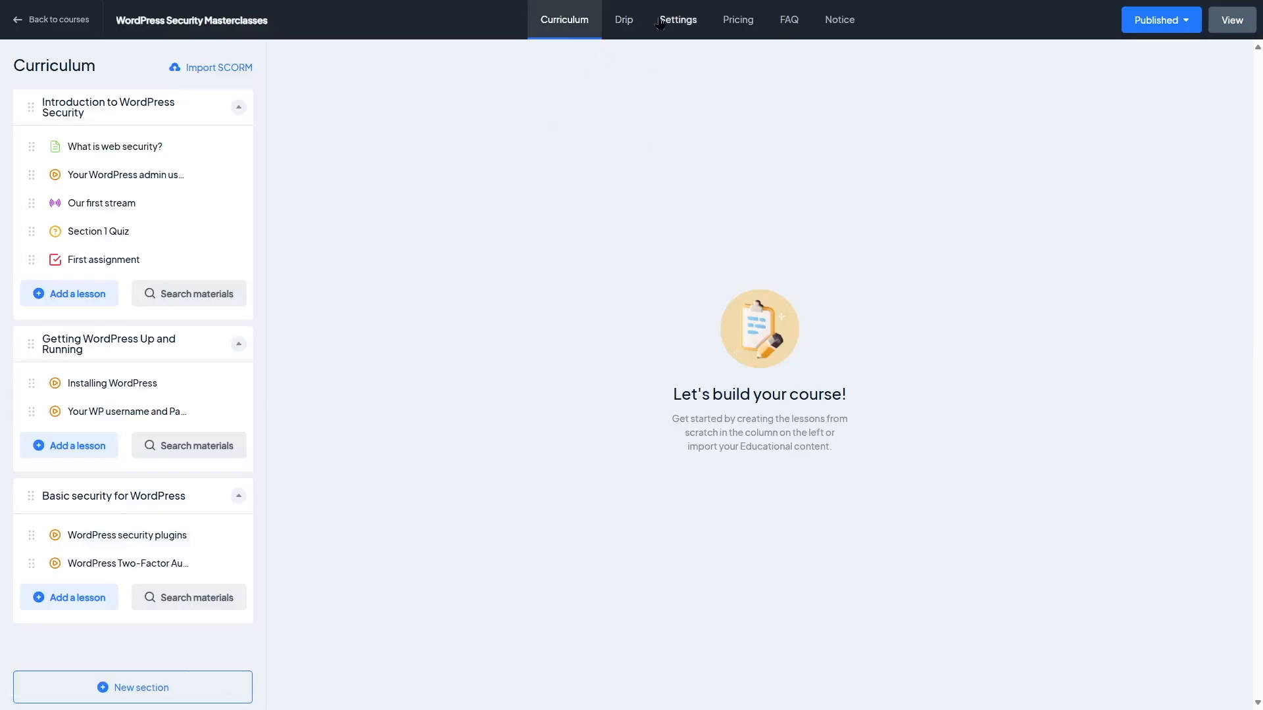
click(657, 27)
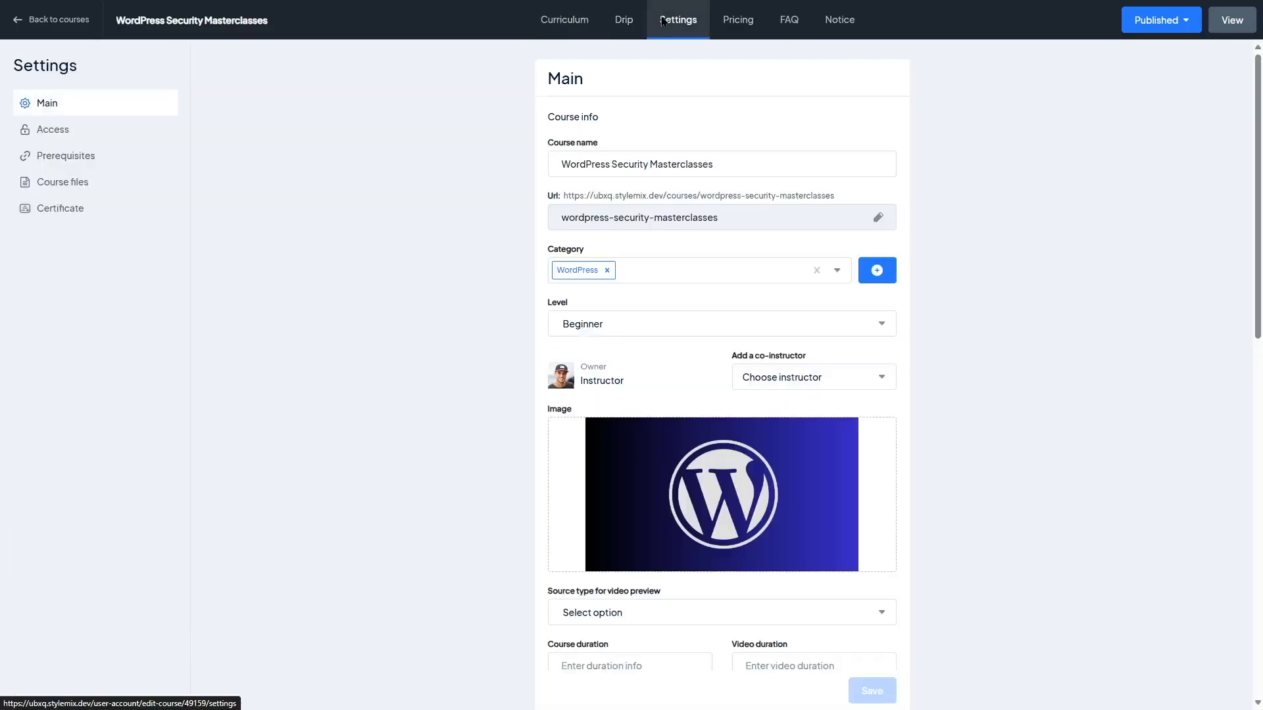
Step: Look through the course's Access, Prerequisites, Course files and Certificate settings, including the trial, time limit and upcoming status options
click(51, 135)
click(54, 162)
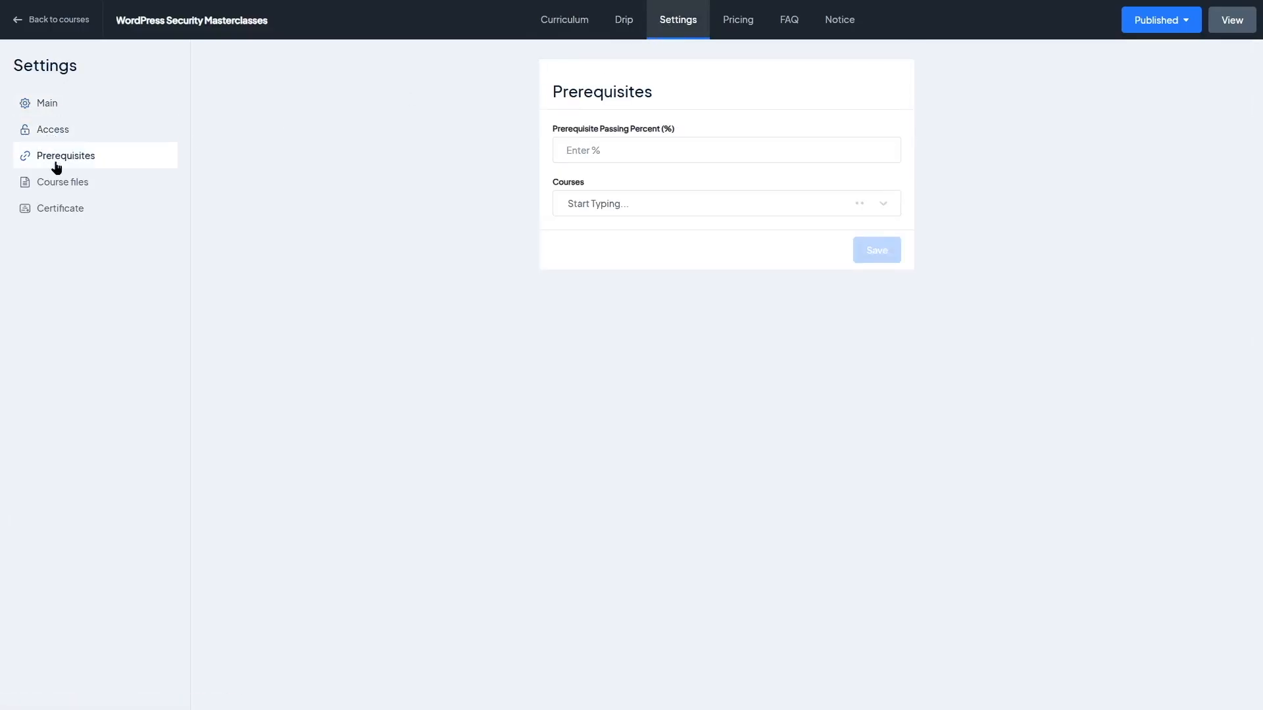
click(64, 187)
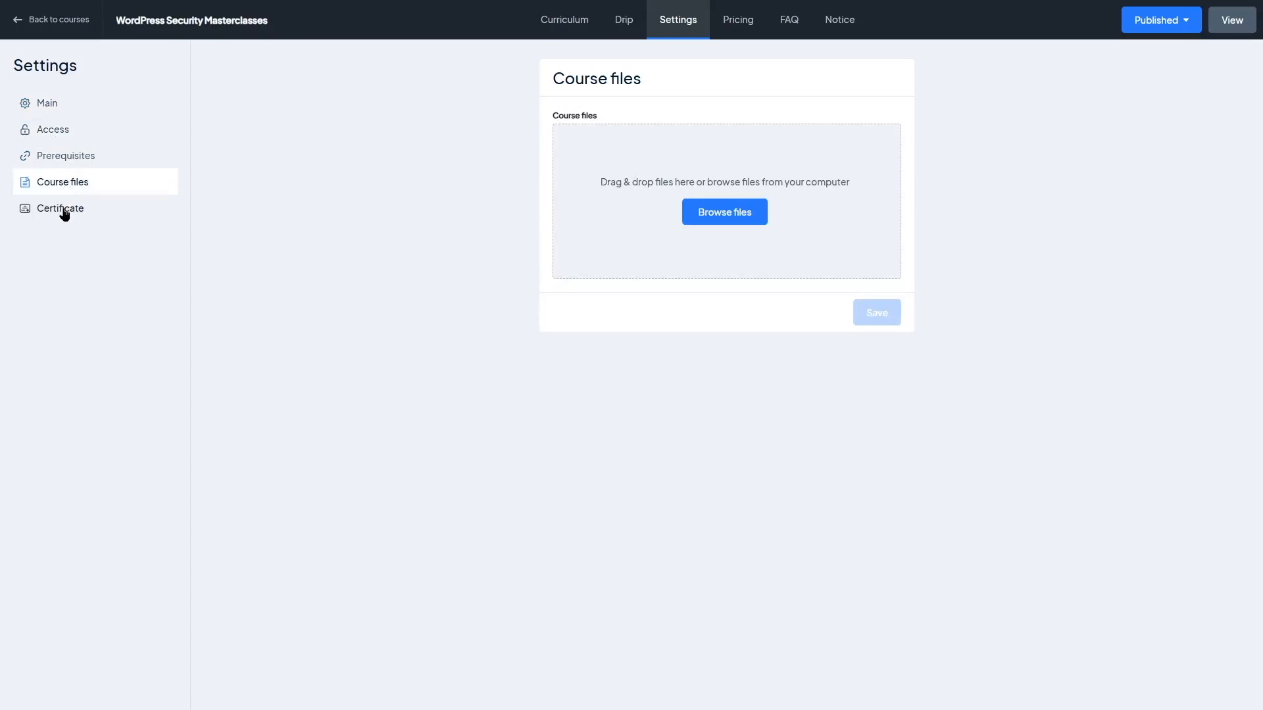
click(64, 212)
click(43, 135)
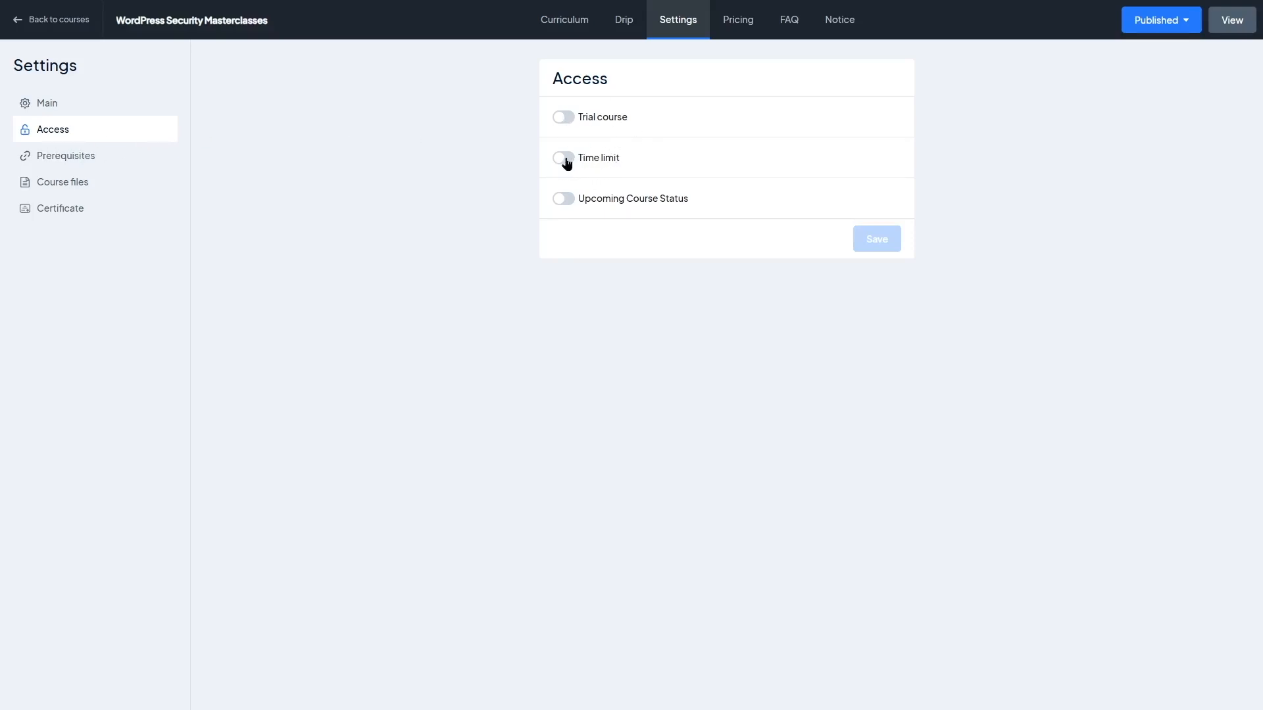
Step: Check the prerequisite passing percent and prerequisite course options without setting any, and view the Course files section
click(80, 190)
click(82, 129)
click(83, 156)
click(599, 145)
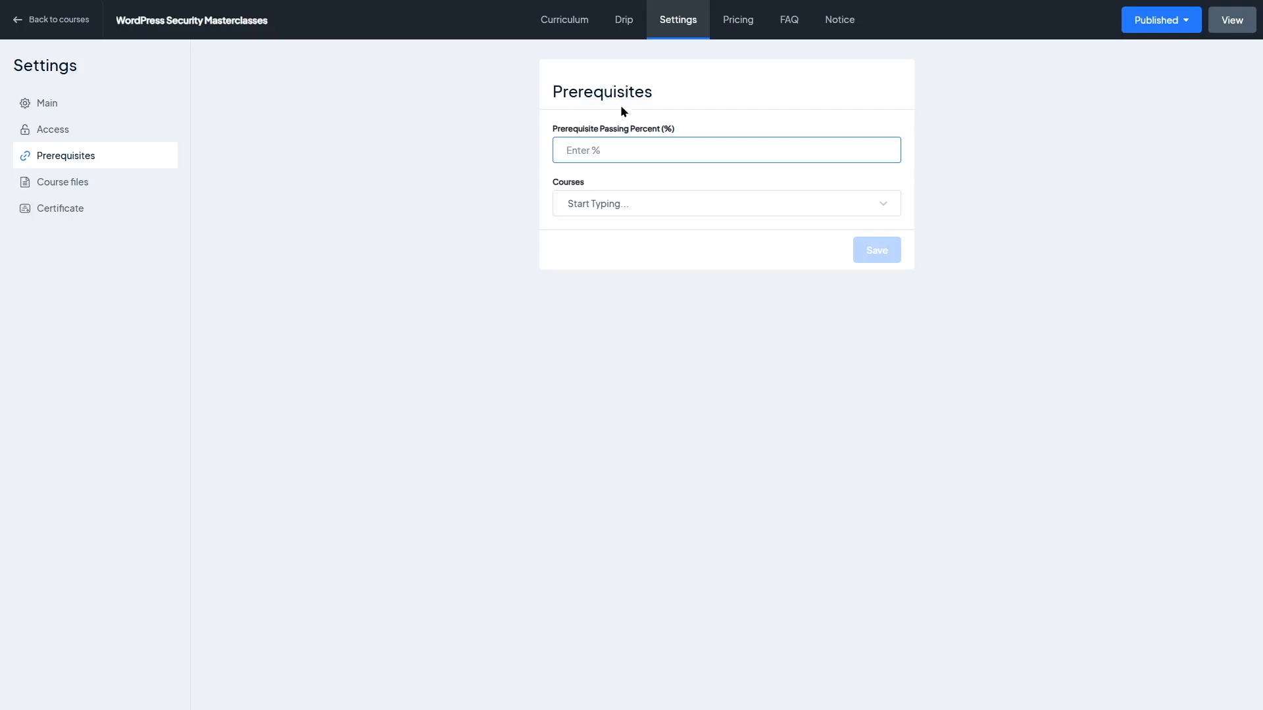
click(691, 212)
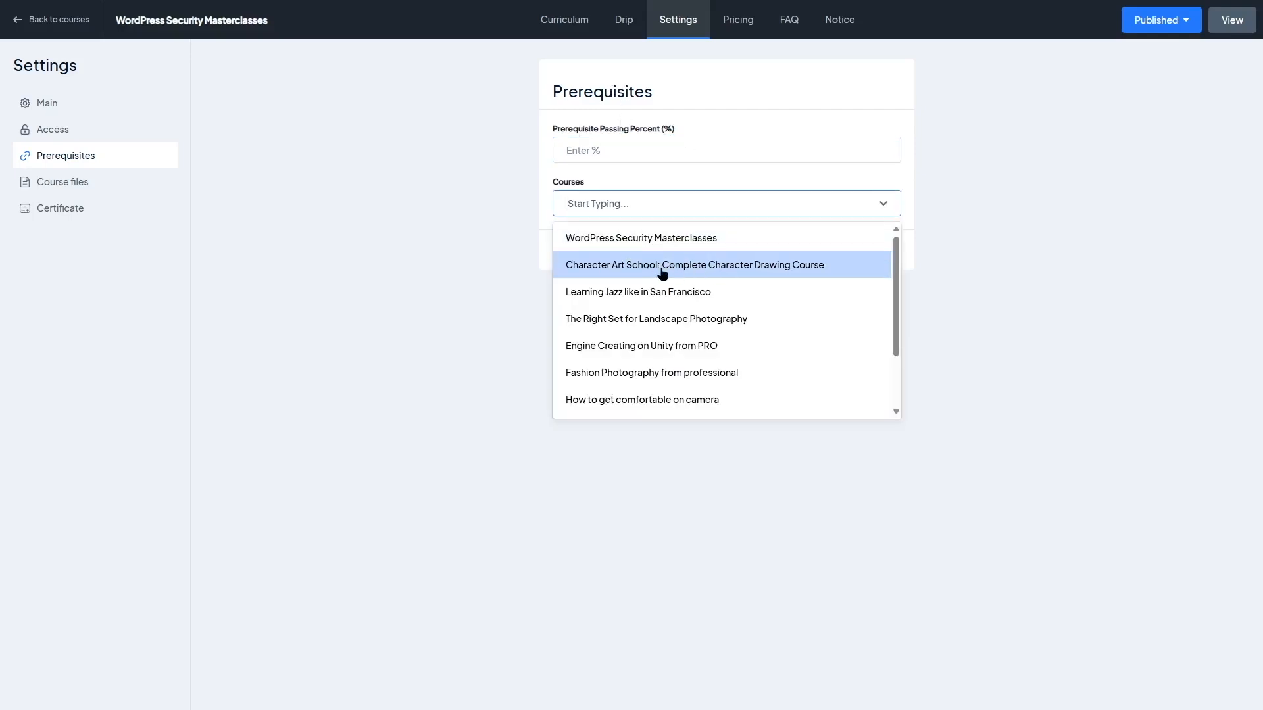
click(445, 201)
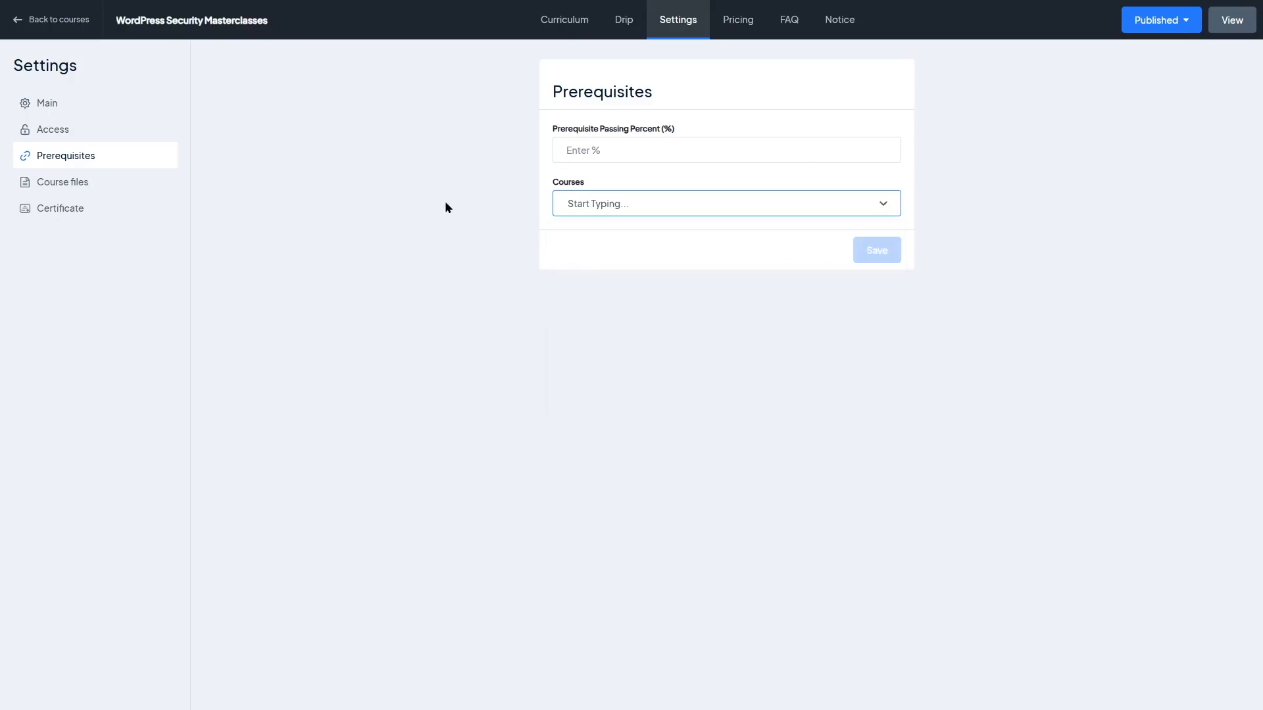
click(171, 184)
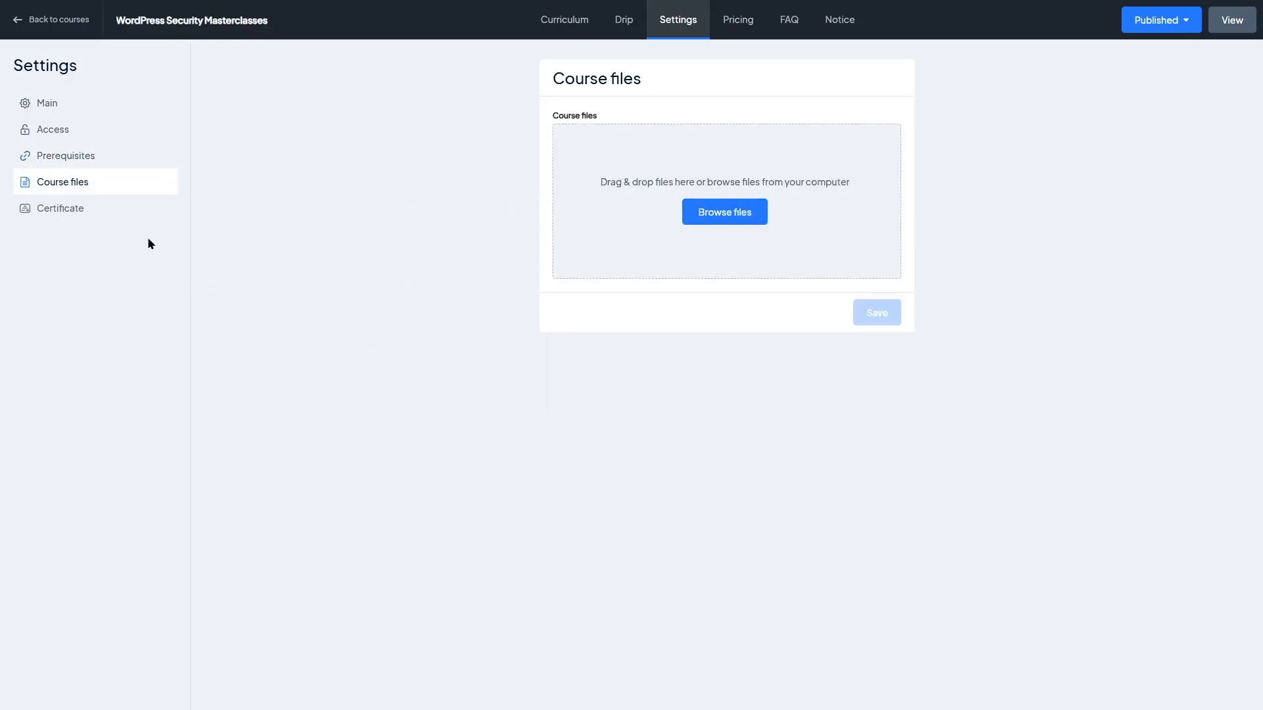
Step: Assign the Demo 9 certificate to the WordPress Security Masterclasses course, save it and return to the courses list
click(83, 207)
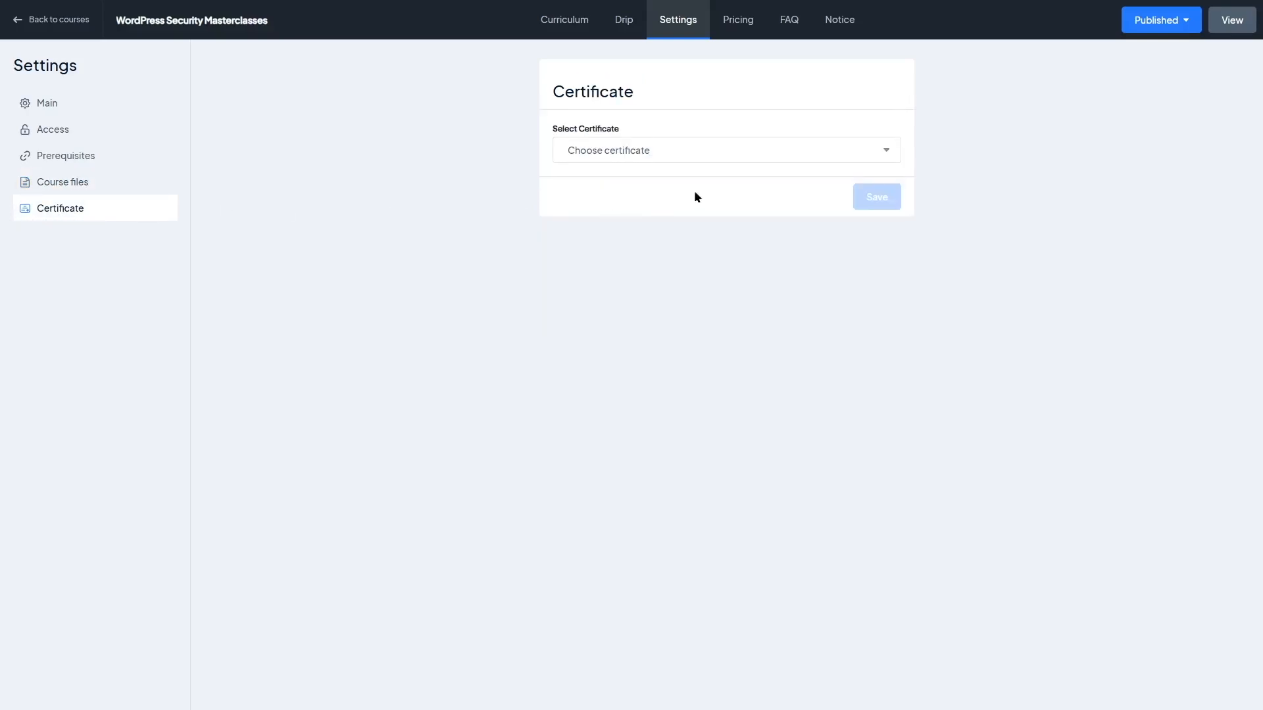
click(721, 156)
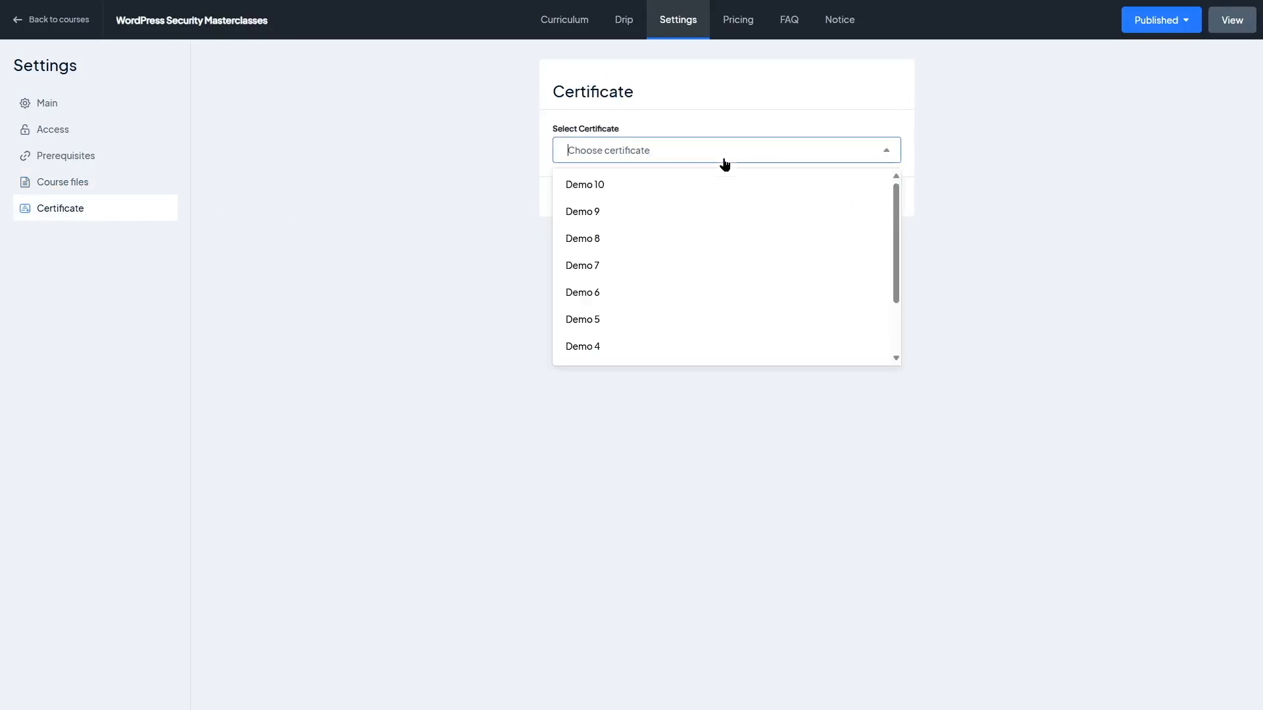
click(625, 186)
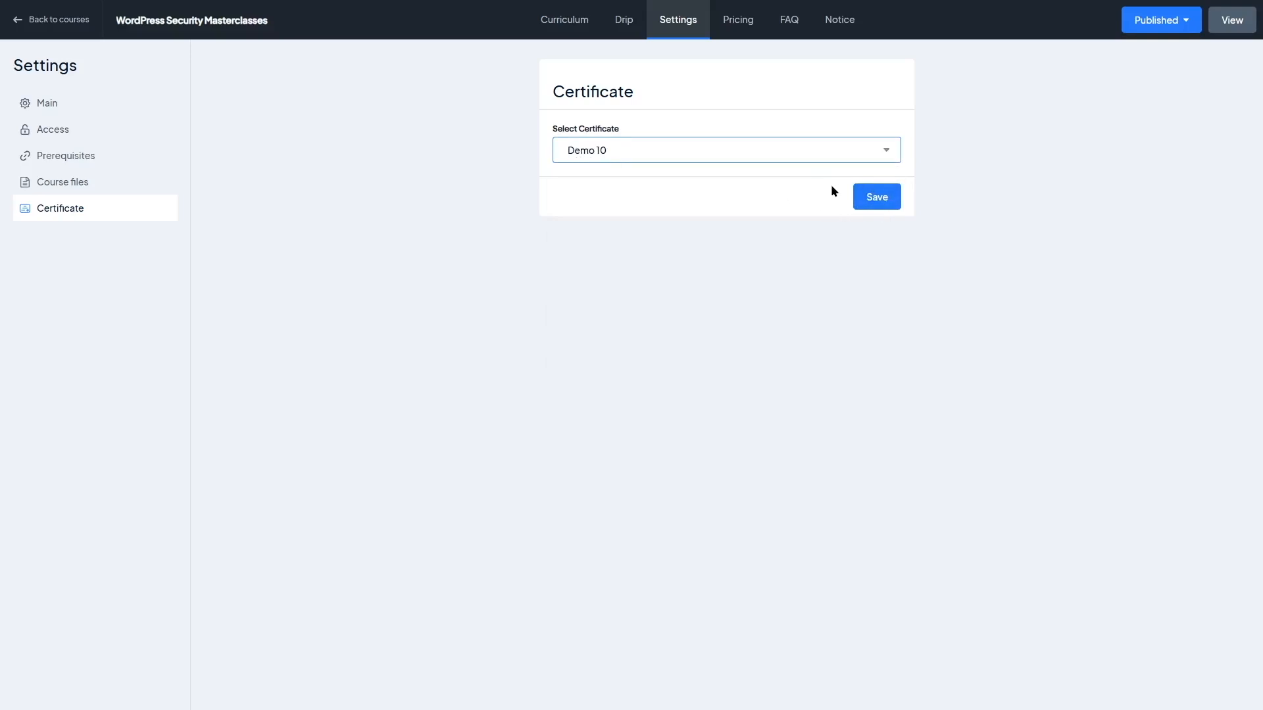
click(789, 155)
click(651, 212)
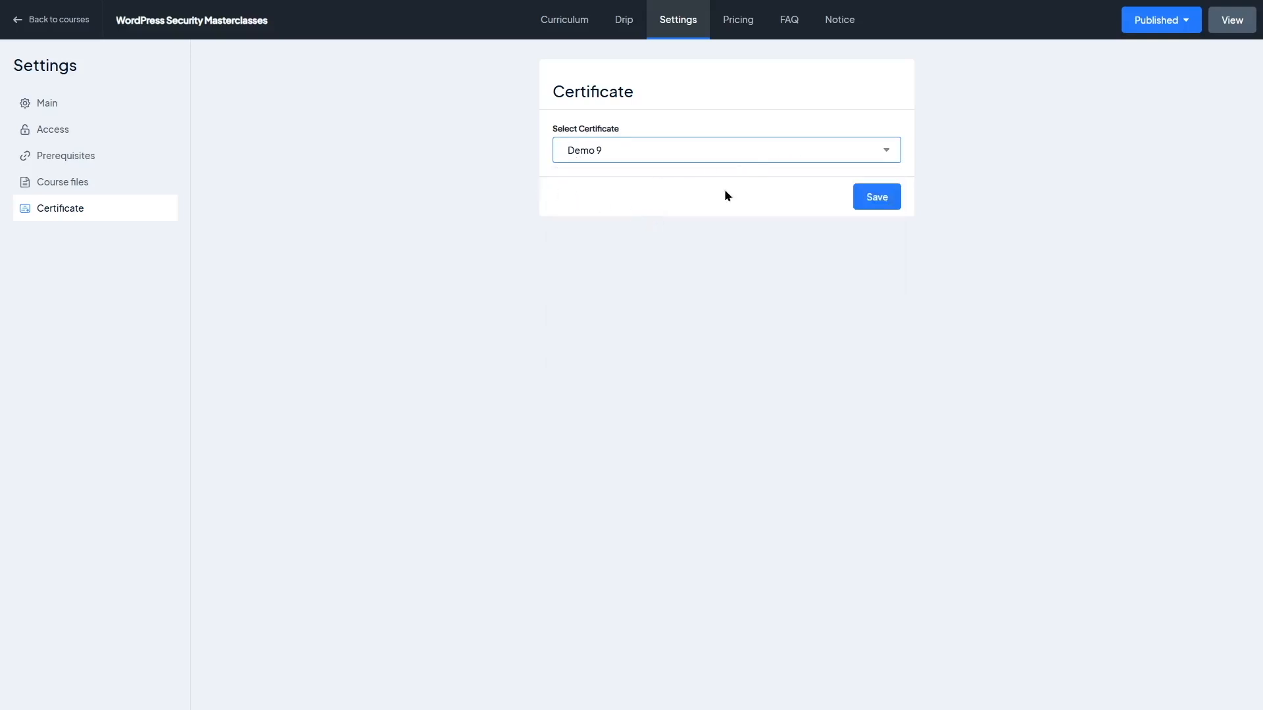
click(880, 205)
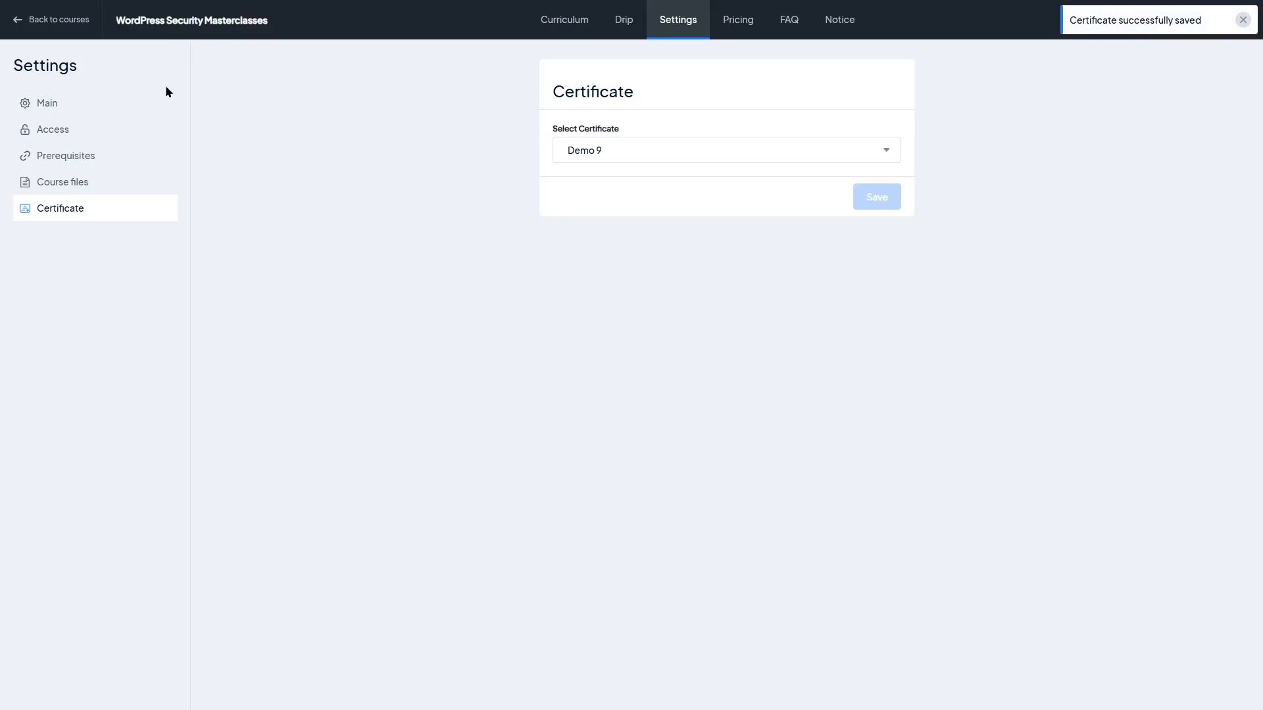
click(55, 20)
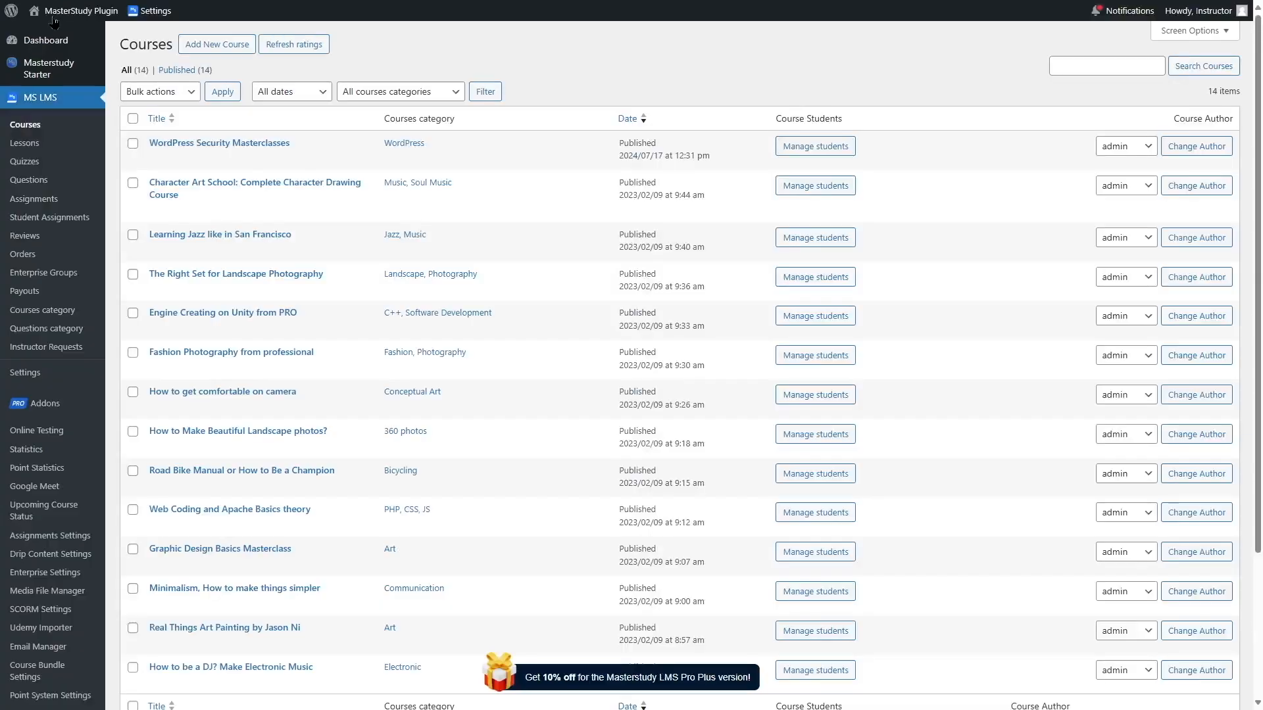